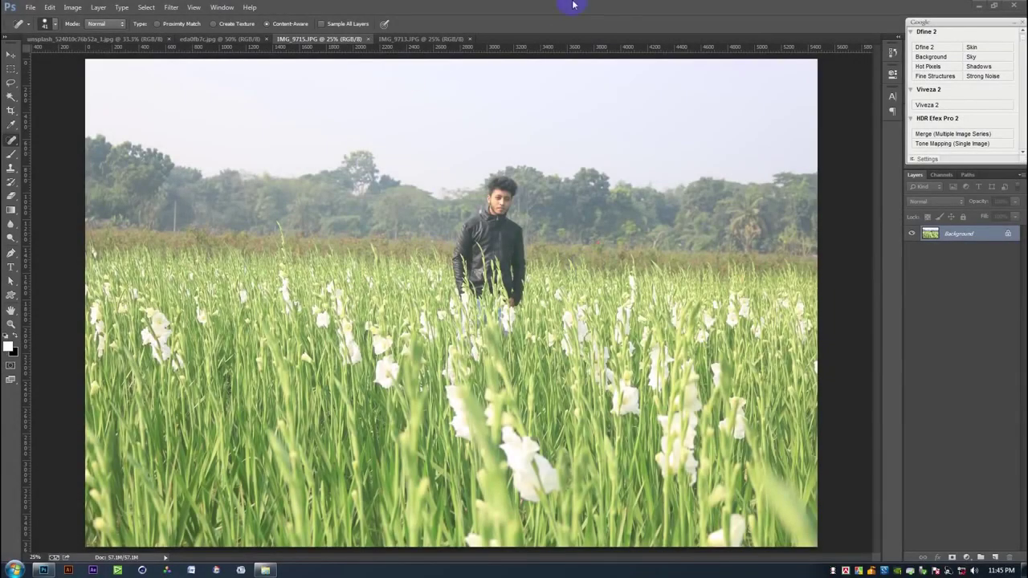
Zoom in to inspect the man in the flower field, zoom back out, and select the Move tool
scroll(549, 247, up, 3)
scroll(546, 244, down, 2)
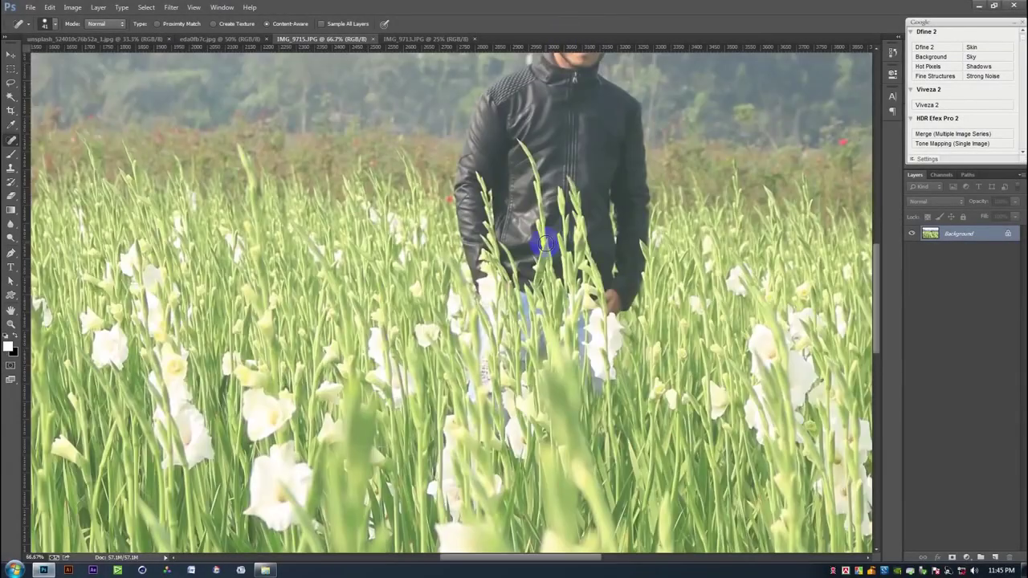
scroll(546, 244, up, 2)
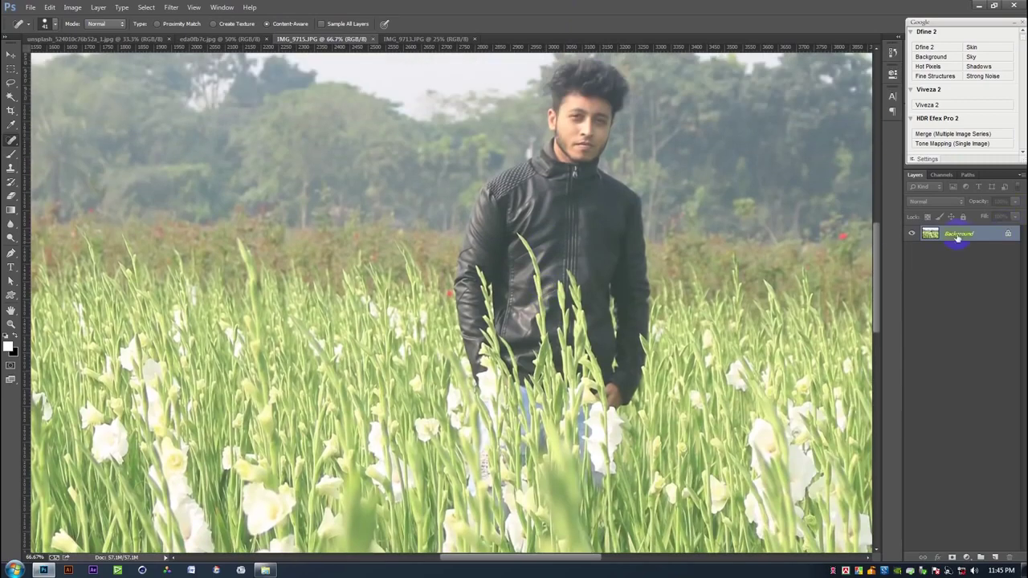
key(ctrl+minus)
key(ctrl+minus)
key(ctrl+minus)
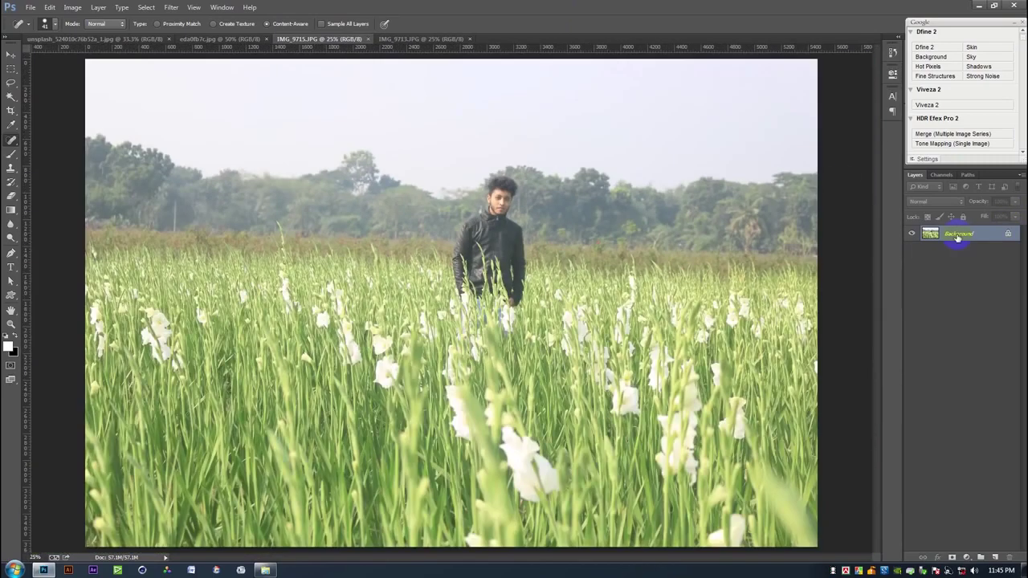
click(10, 53)
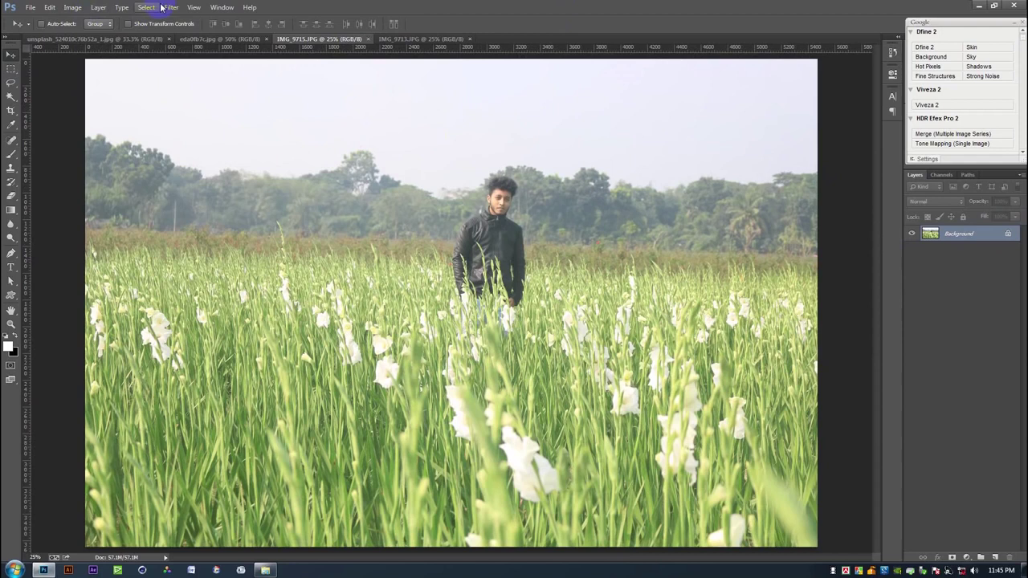
Apply a Camera Raw Filter with Highlights at -100 and Shadows raised to +13
click(166, 8)
click(197, 57)
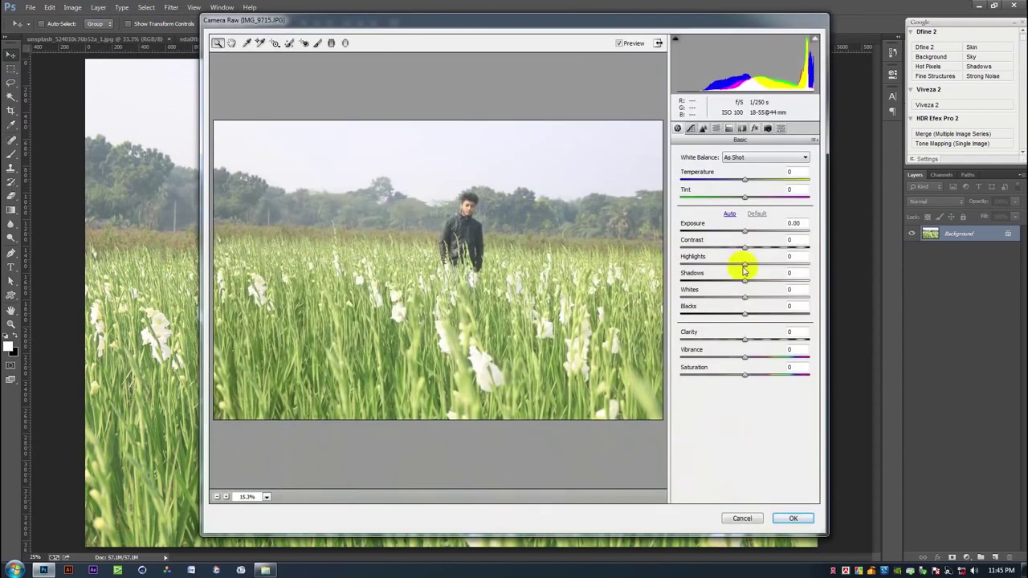
drag(745, 264, 659, 269)
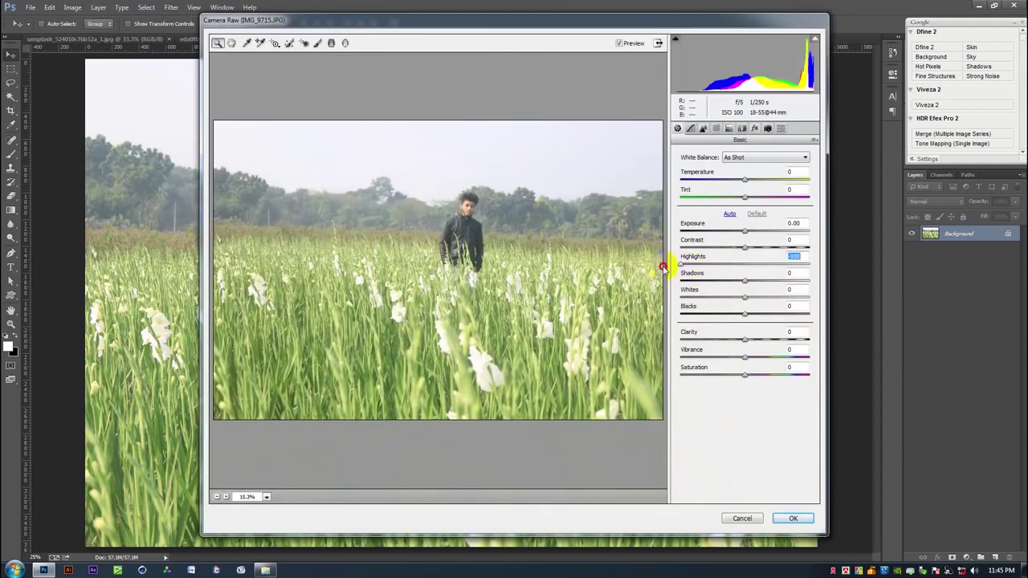
mouse_move(746, 280)
mouse_down()
mouse_move(804, 283)
mouse_move(713, 297)
mouse_move(739, 296)
mouse_move(739, 314)
mouse_move(750, 316)
mouse_move(716, 321)
mouse_move(749, 322)
mouse_up()
click(793, 518)
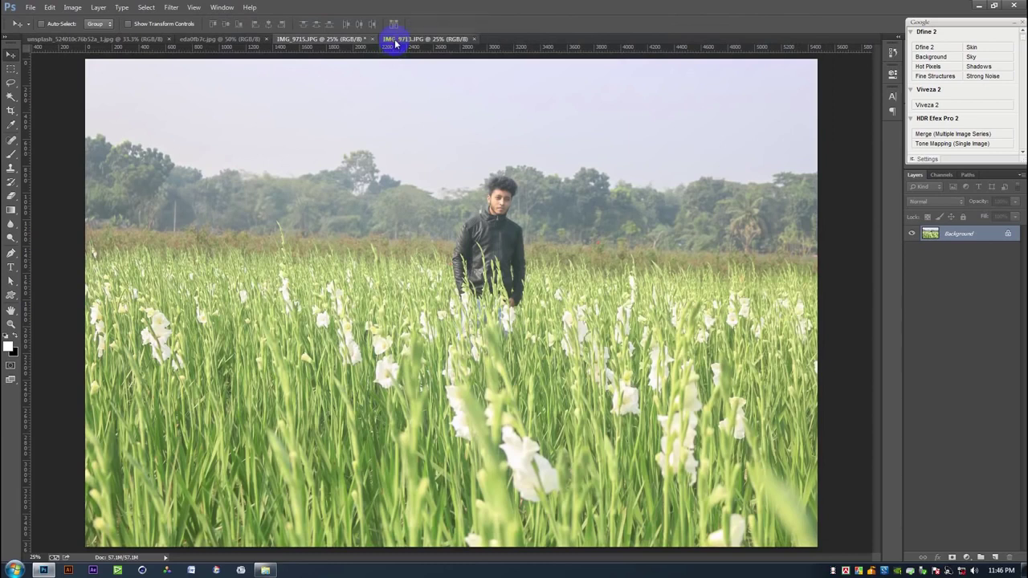
click(394, 38)
Undo the stray filter, then drop Highlights to -100 and Exposure to -0.55 in Camera Raw
click(170, 7)
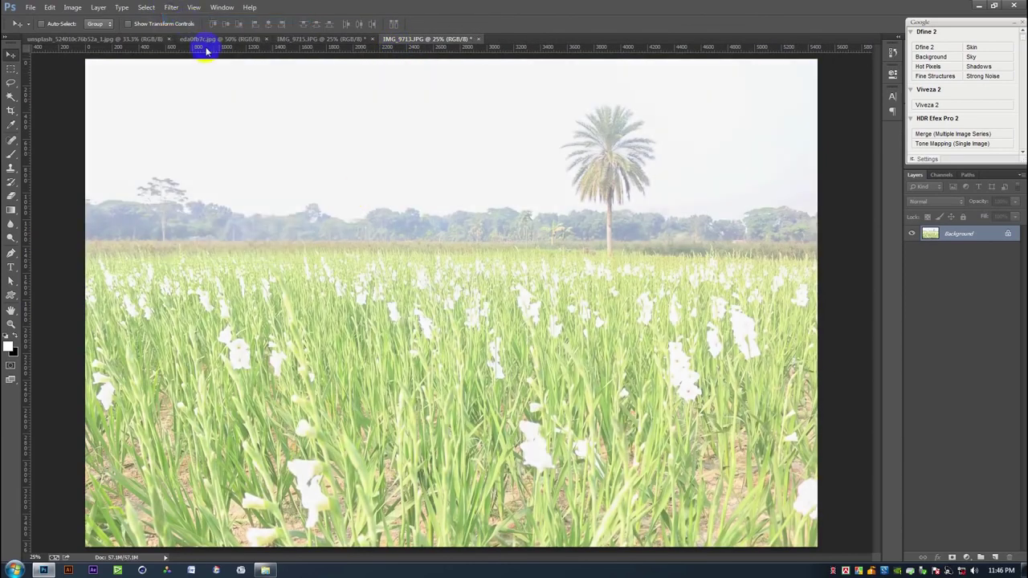
key(ctrl+z)
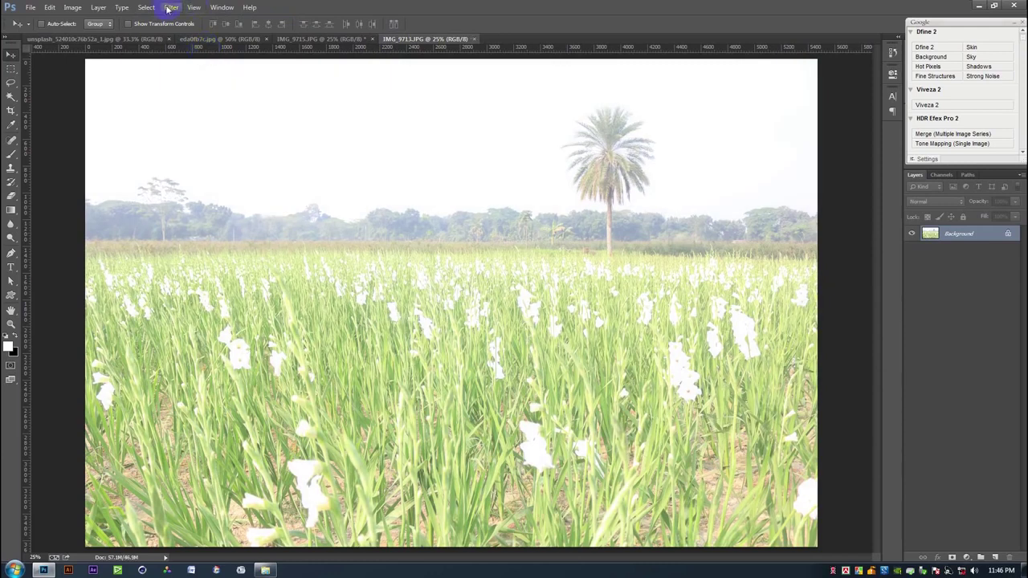
click(171, 7)
click(200, 70)
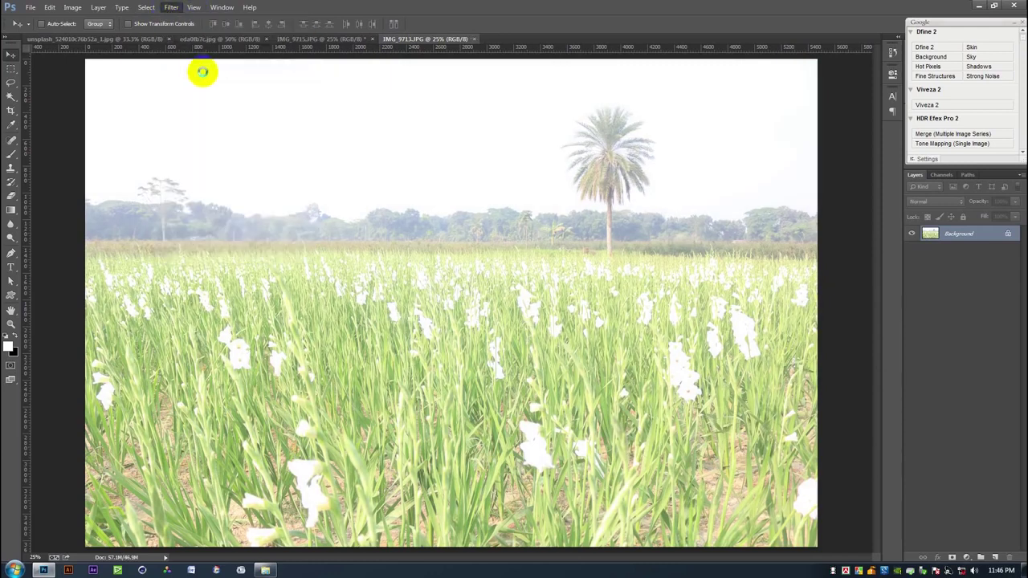
drag(744, 265, 679, 268)
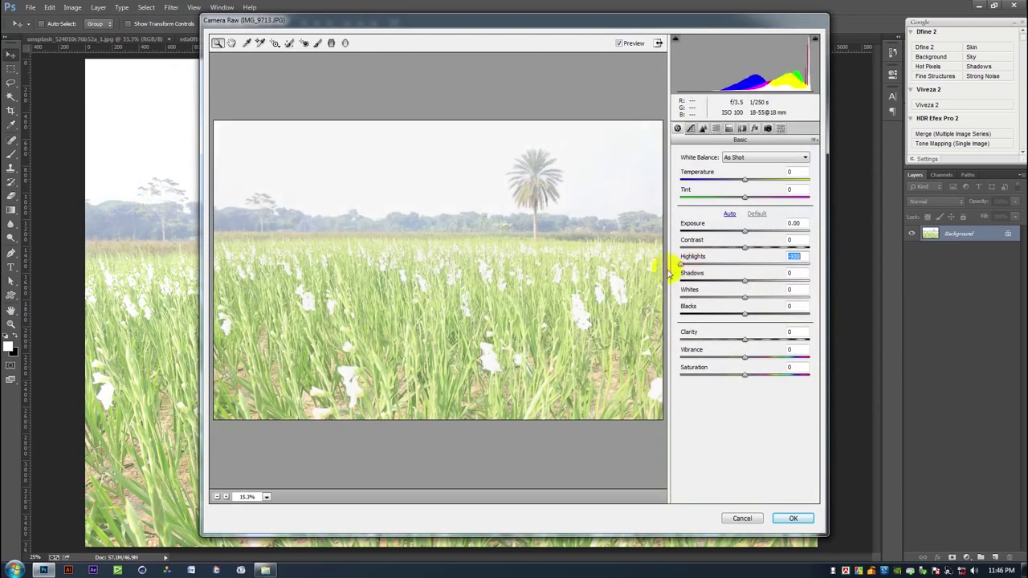
drag(743, 231, 736, 234)
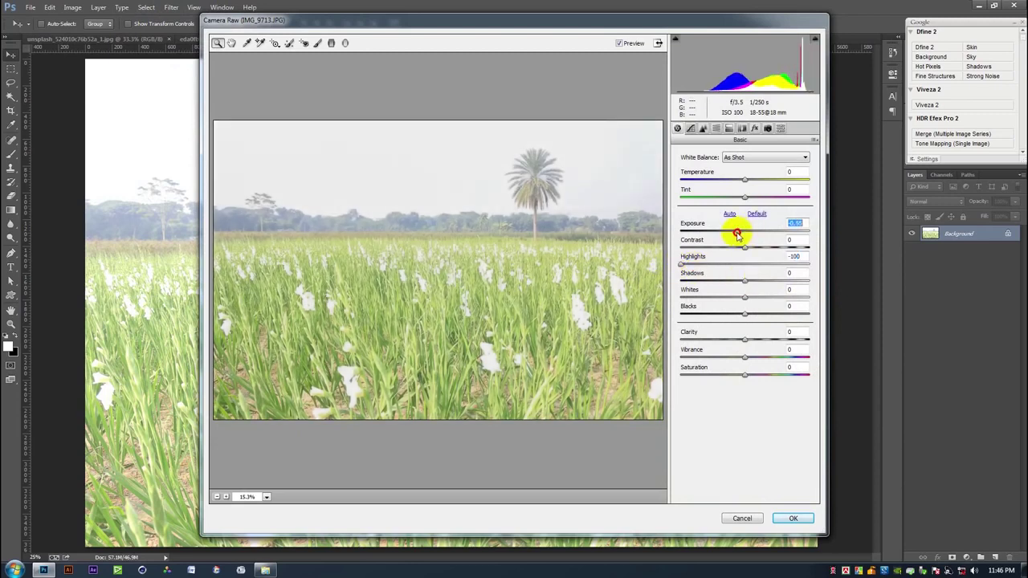
Set Shadows -14, Tint -18 and Blacks +23, then apply the Camera Raw edit
drag(747, 281, 729, 284)
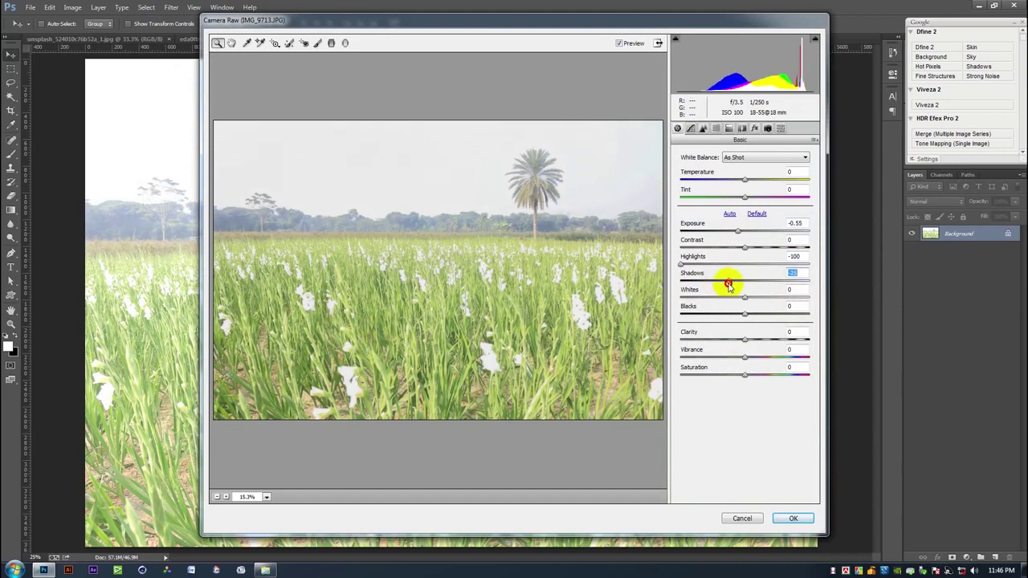
drag(746, 197, 731, 198)
mouse_move(744, 313)
mouse_down()
mouse_move(768, 314)
mouse_move(759, 314)
mouse_up()
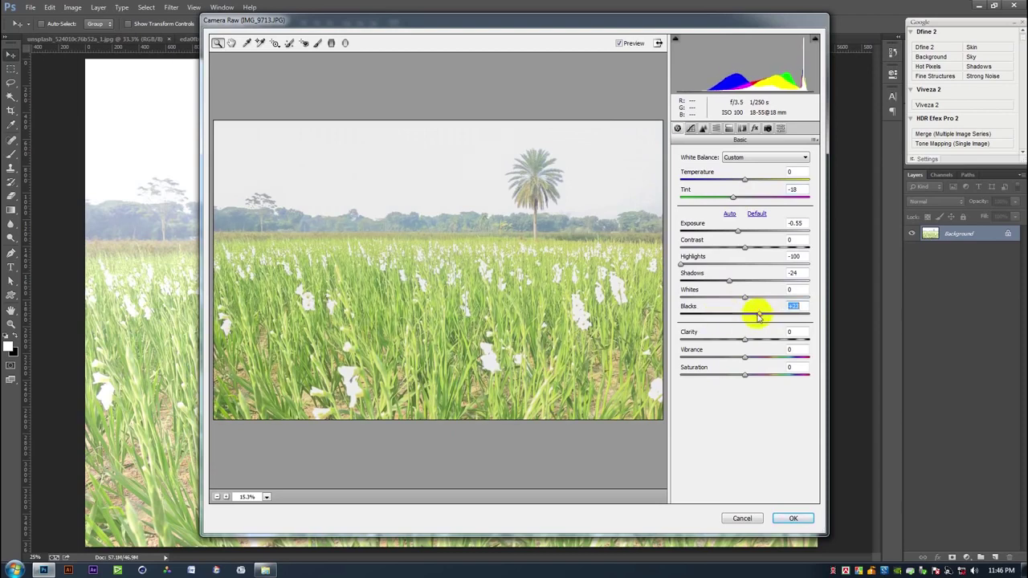
drag(730, 280, 731, 298)
click(794, 518)
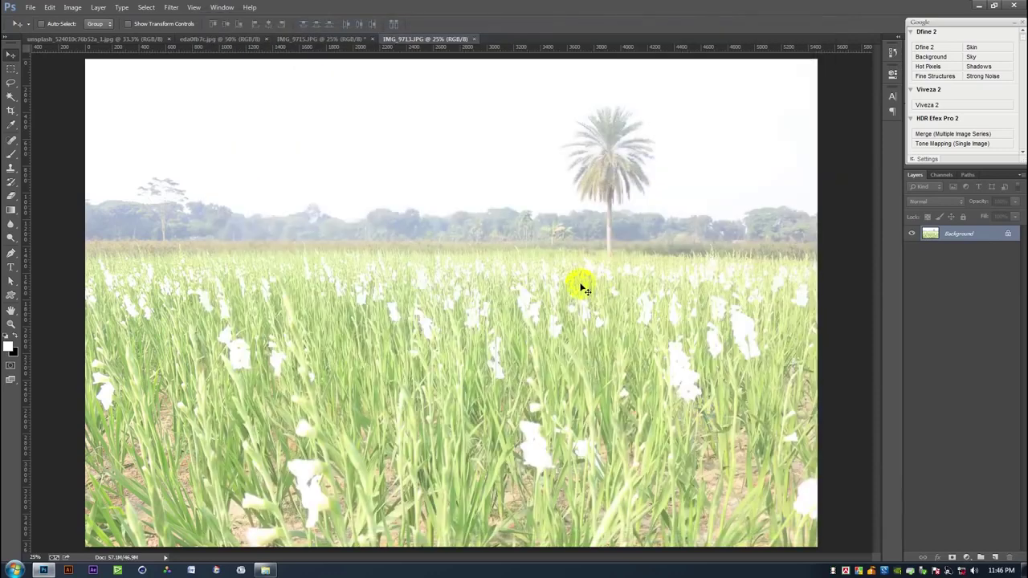
Cycle through the man, palm-tree, river and lake photos, returning to the man
click(349, 39)
click(424, 40)
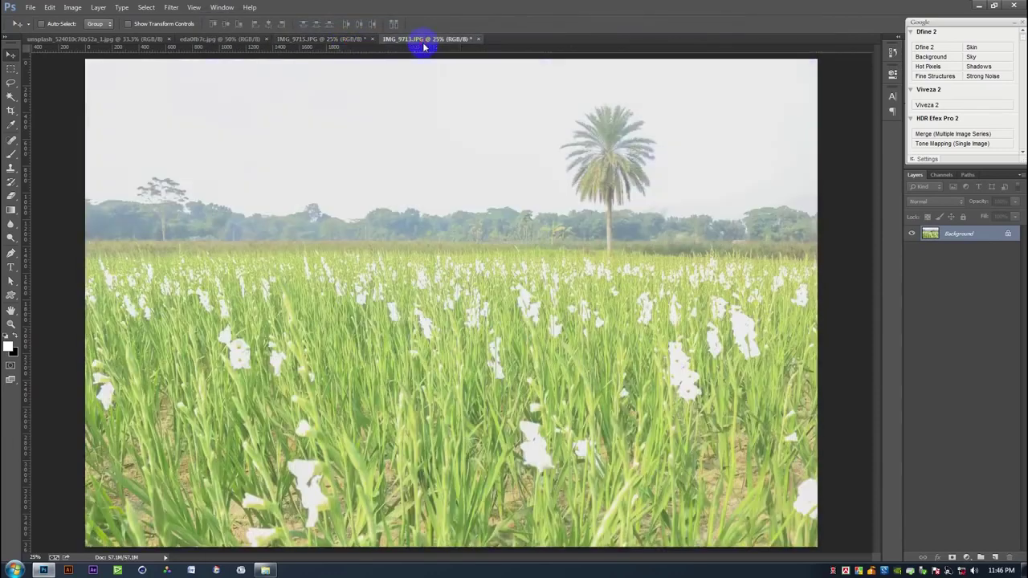
click(230, 40)
click(115, 40)
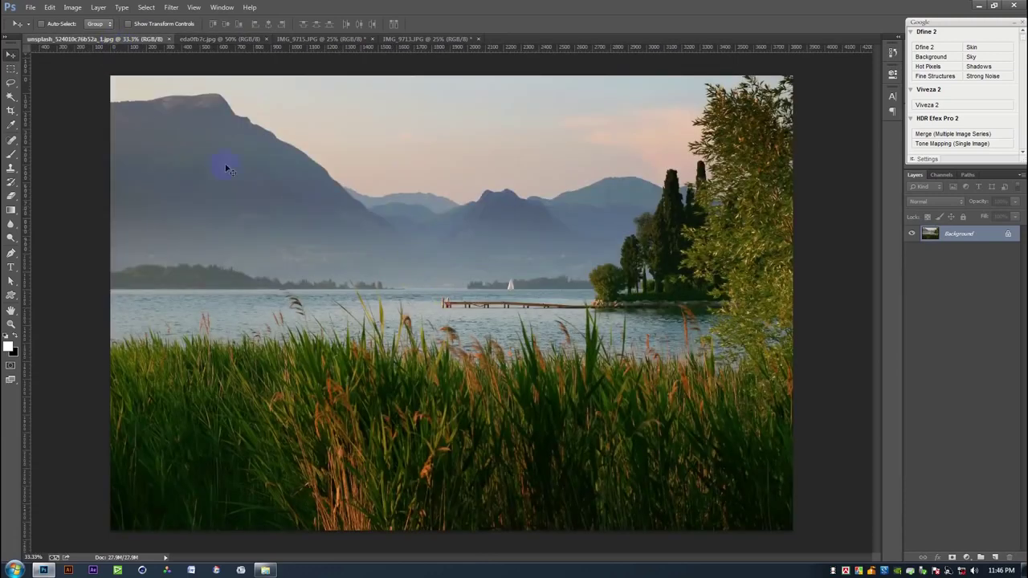
click(347, 40)
Move the IMG_9715 tab to the end of the tab row and make it active
drag(321, 39, 56, 49)
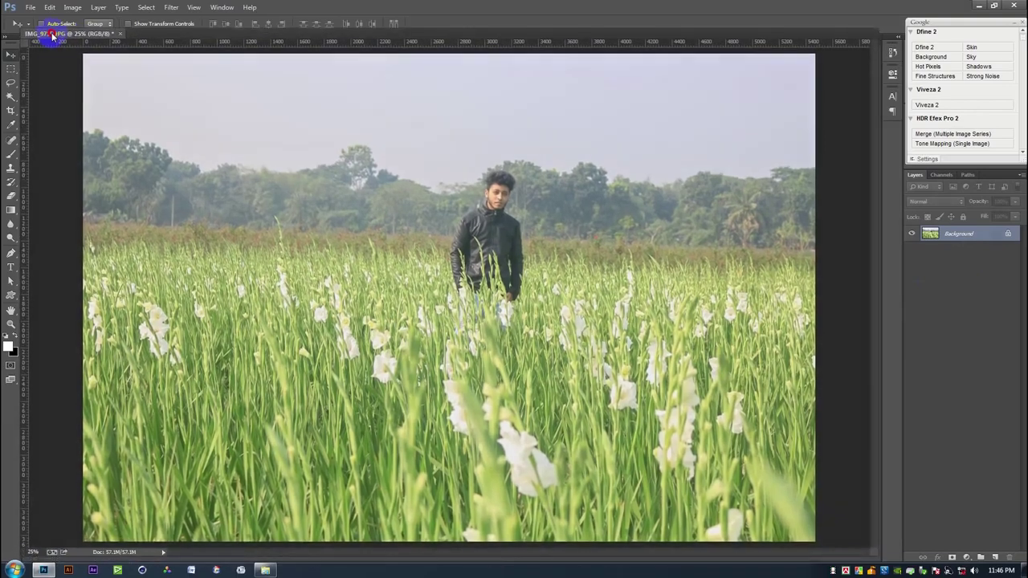
drag(56, 50, 56, 35)
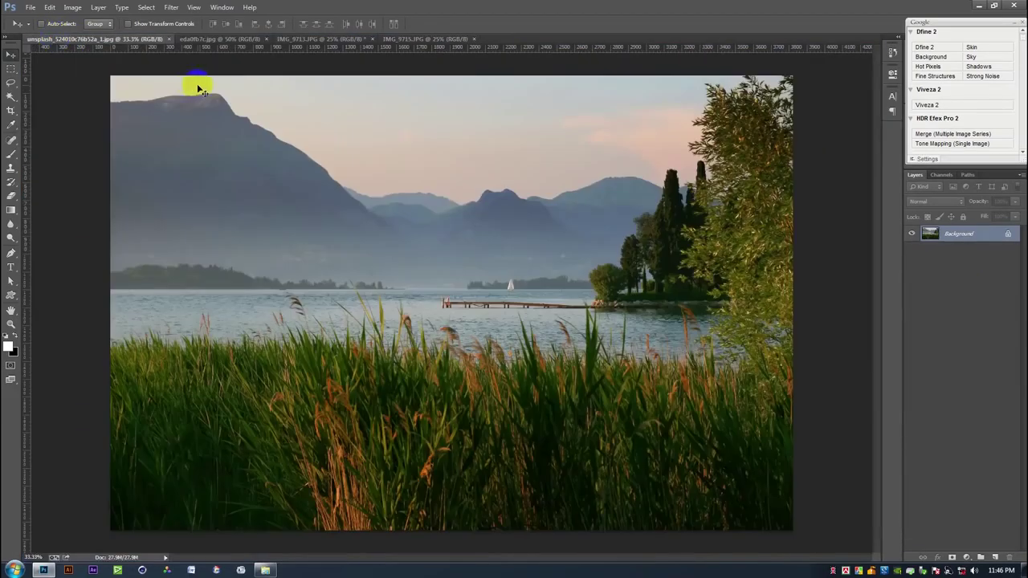
click(220, 40)
click(313, 39)
click(422, 40)
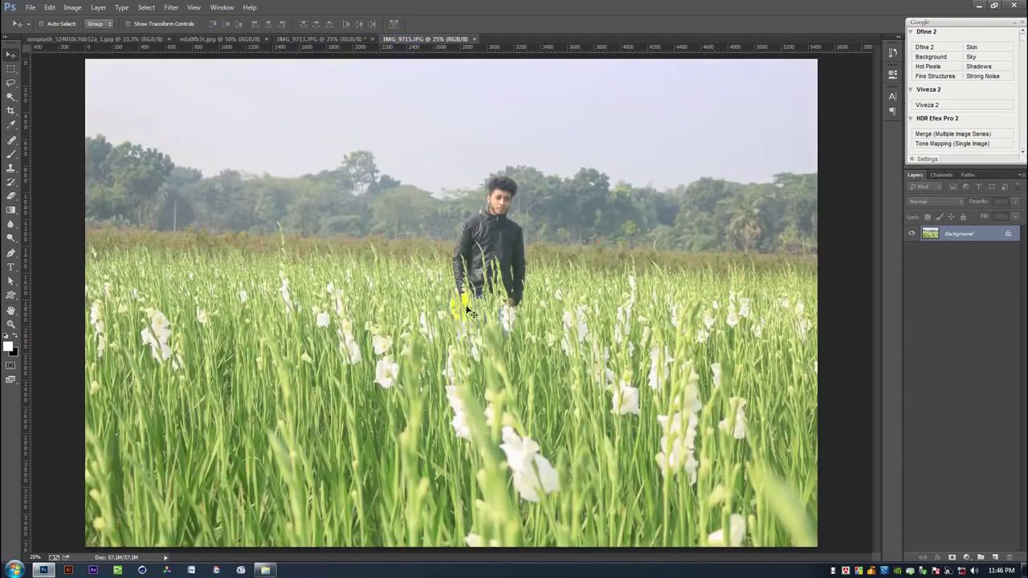
Duplicate the Background layer into a Background copy and zoom to the photo's left edge
right_click(969, 233)
click(943, 263)
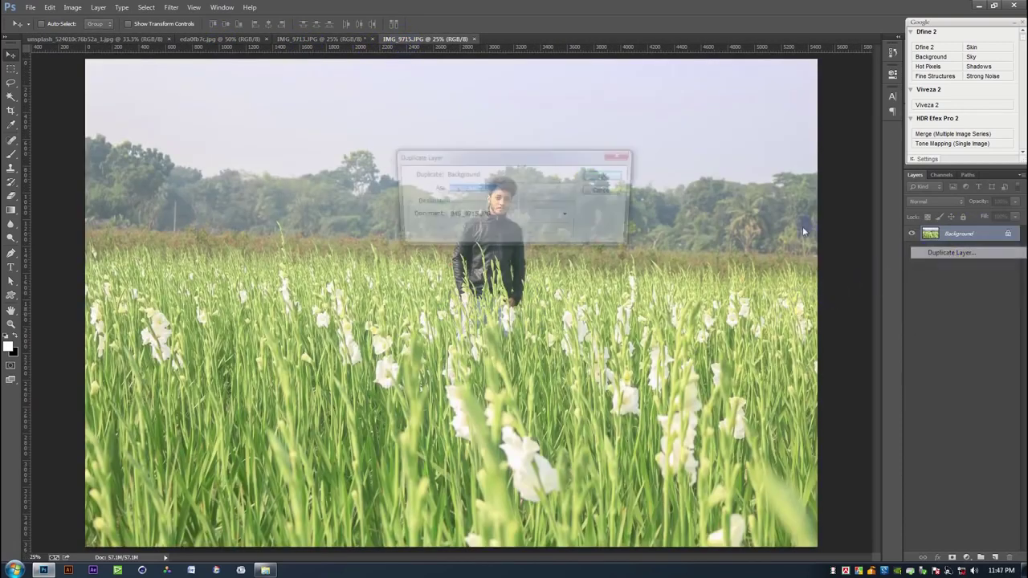
click(592, 172)
scroll(586, 190, up, 2)
scroll(586, 190, up, 1)
scroll(585, 241, up, 1)
scroll(584, 283, up, 2)
drag(369, 293, 534, 306)
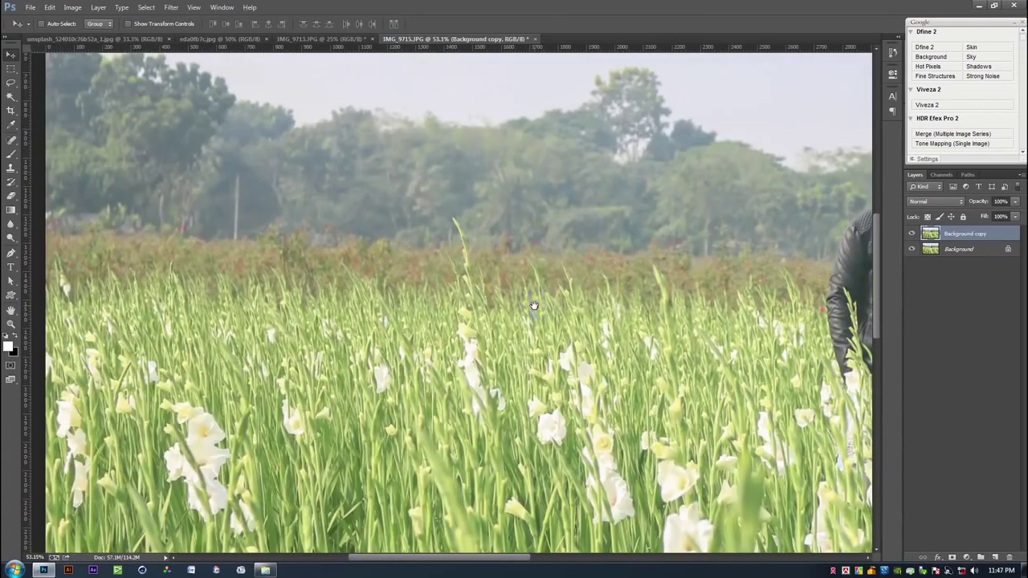
drag(40, 192, 96, 256)
Start a test Pen shape with points at the photo's left edge
click(10, 252)
click(114, 289)
drag(409, 311, 216, 319)
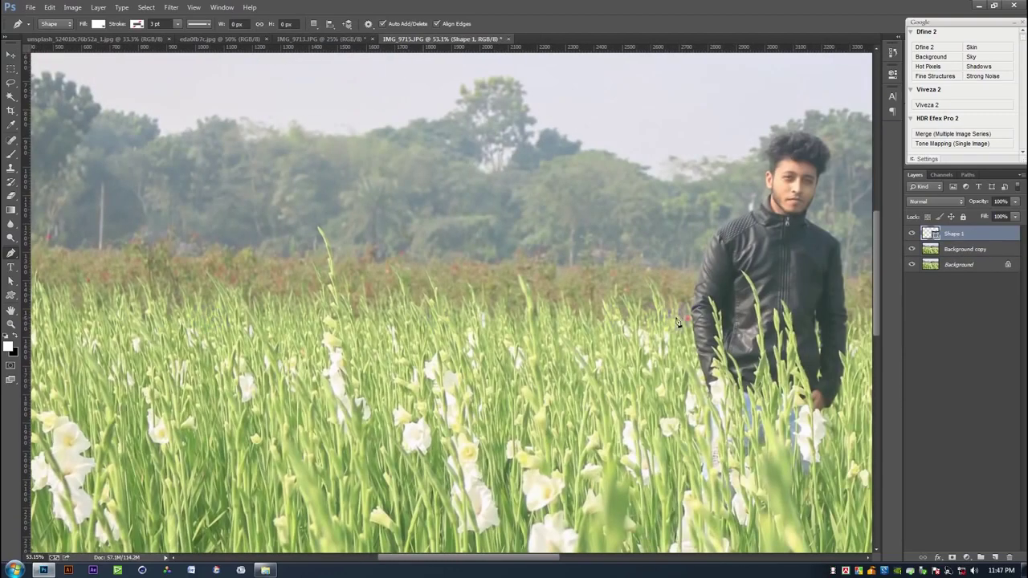
key(ctrl+minus)
key(ctrl+minus)
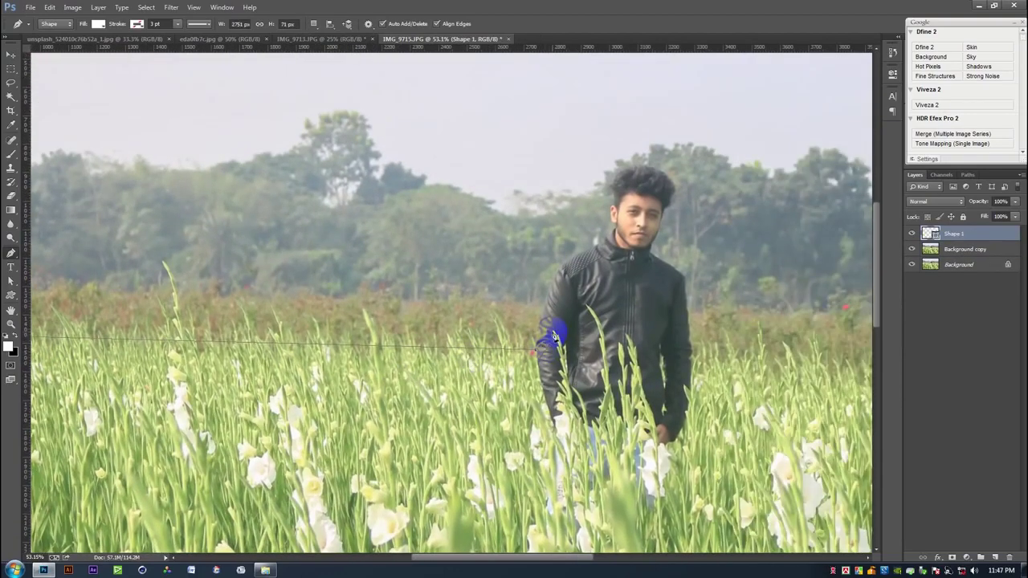
scroll(545, 352, up, 3)
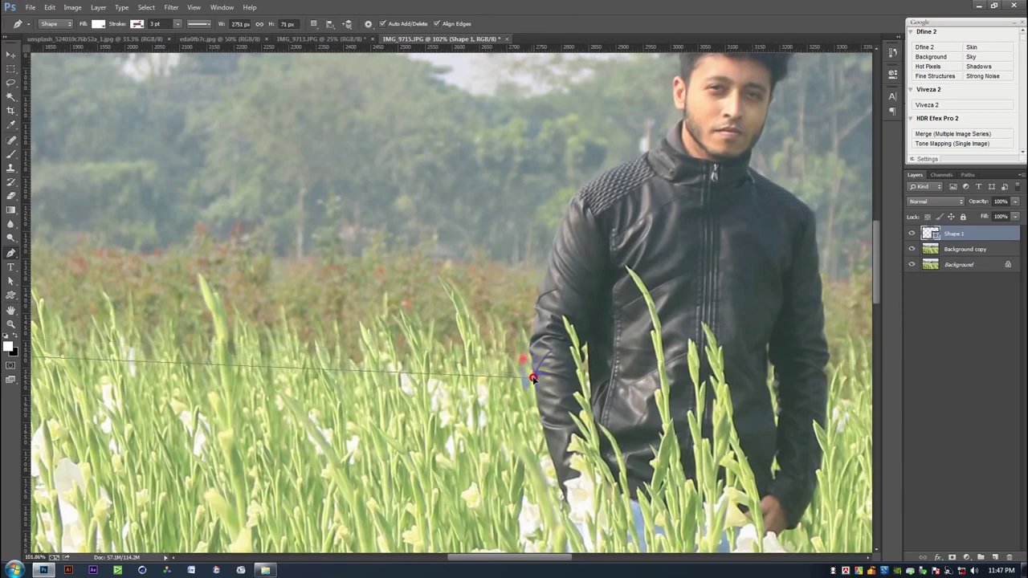
scroll(533, 373, left, 5)
scroll(533, 374, down, 1)
scroll(331, 338, left, 2)
scroll(471, 301, left, 2)
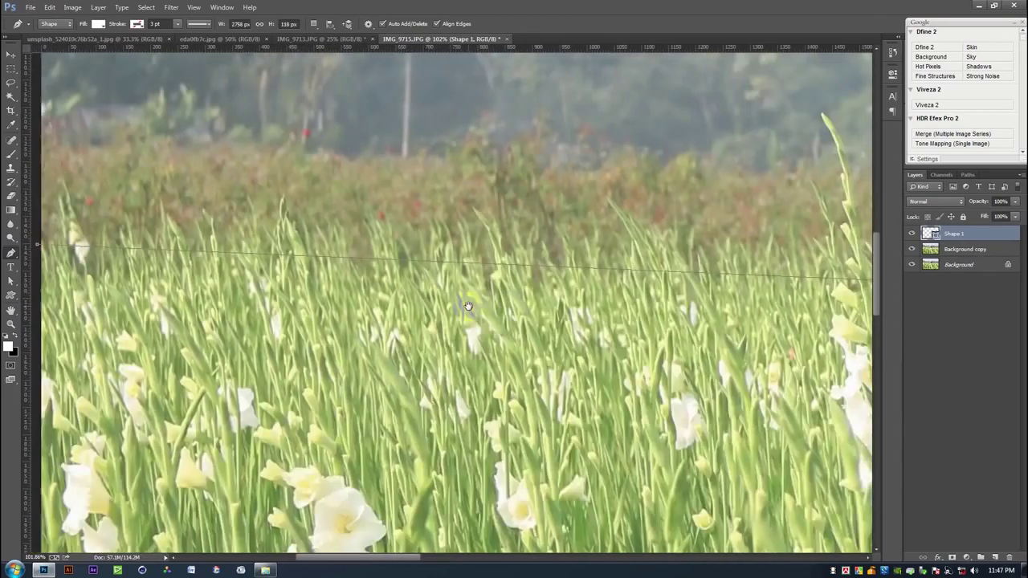
scroll(493, 310, left, 2)
drag(291, 255, 284, 286)
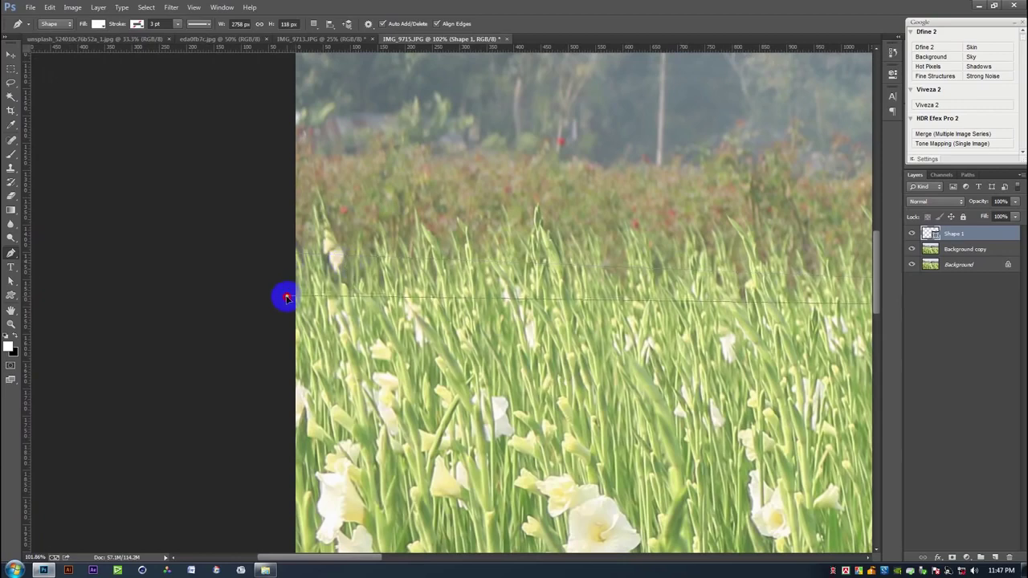
Add a point at the jacket's left edge, then delete the white band shape
scroll(594, 293, right, 5)
scroll(595, 293, right, 5)
scroll(524, 344, up, 2)
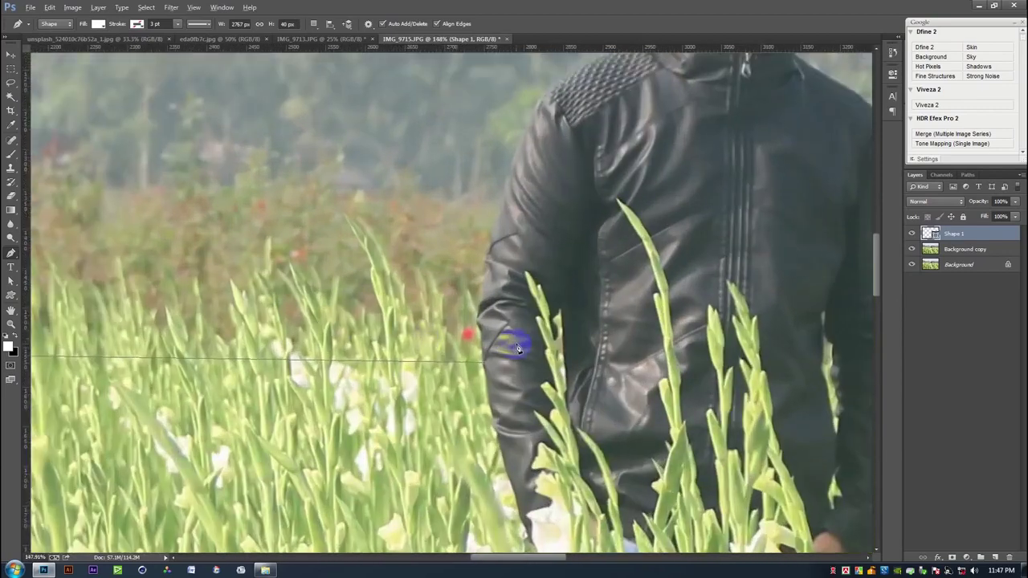
scroll(474, 336, up, 2)
click(473, 340)
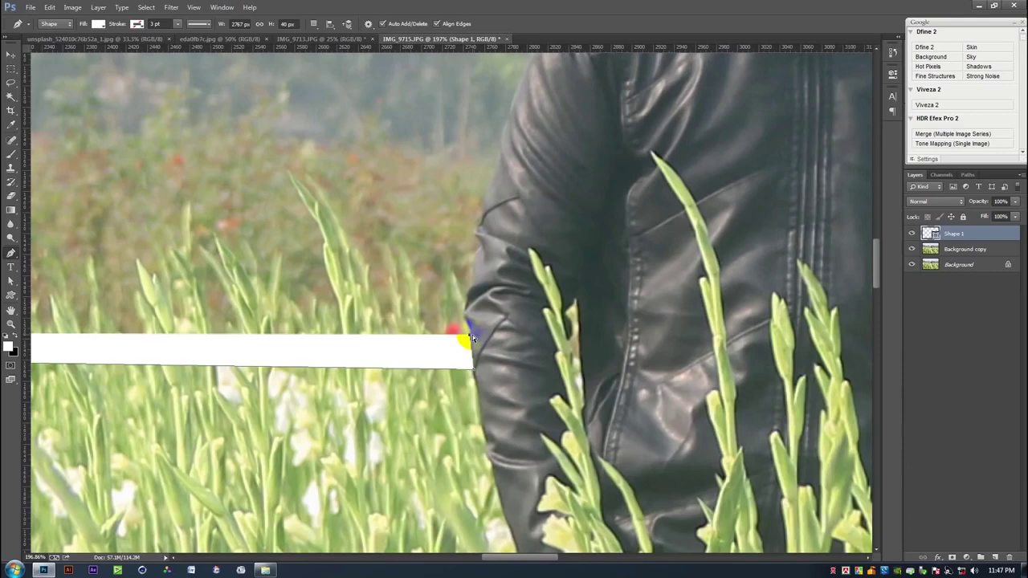
scroll(472, 332, down, 3)
scroll(460, 331, down, 2)
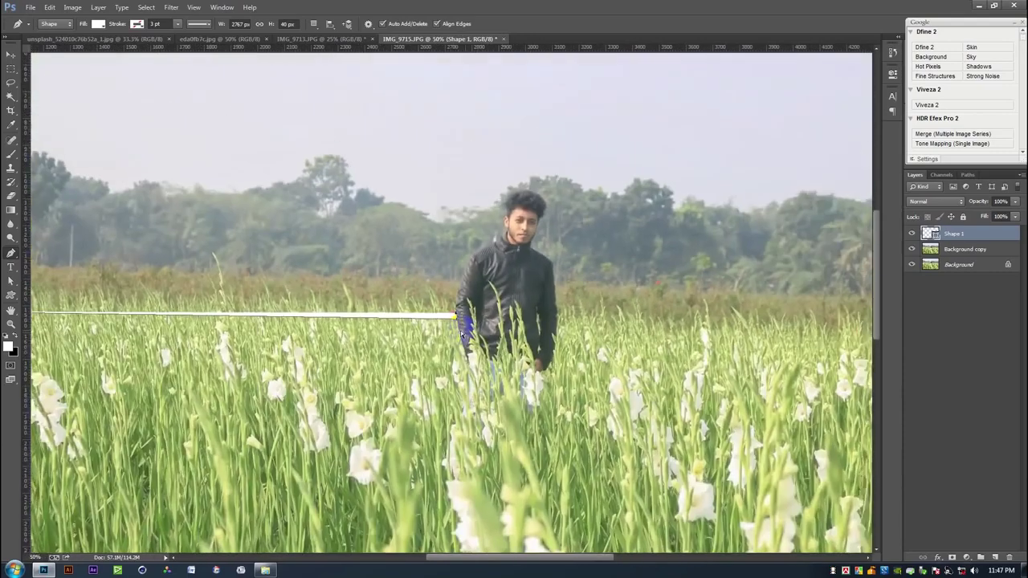
scroll(460, 330, down, 1)
key(Delete)
Discard the white line shape, set the Pen to Path mode, and anchor from the left edge to the arm
click(98, 23)
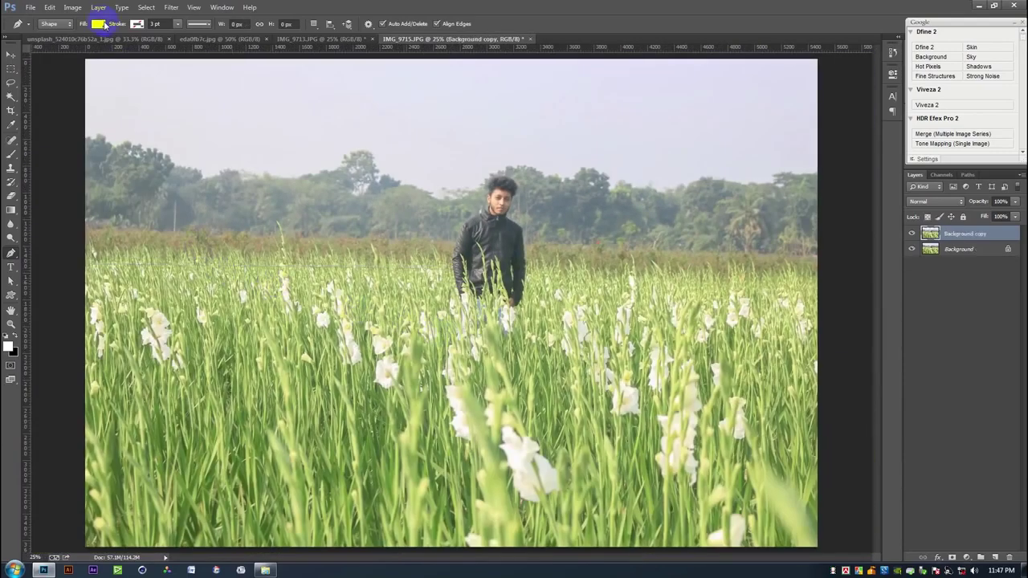
click(50, 27)
click(80, 46)
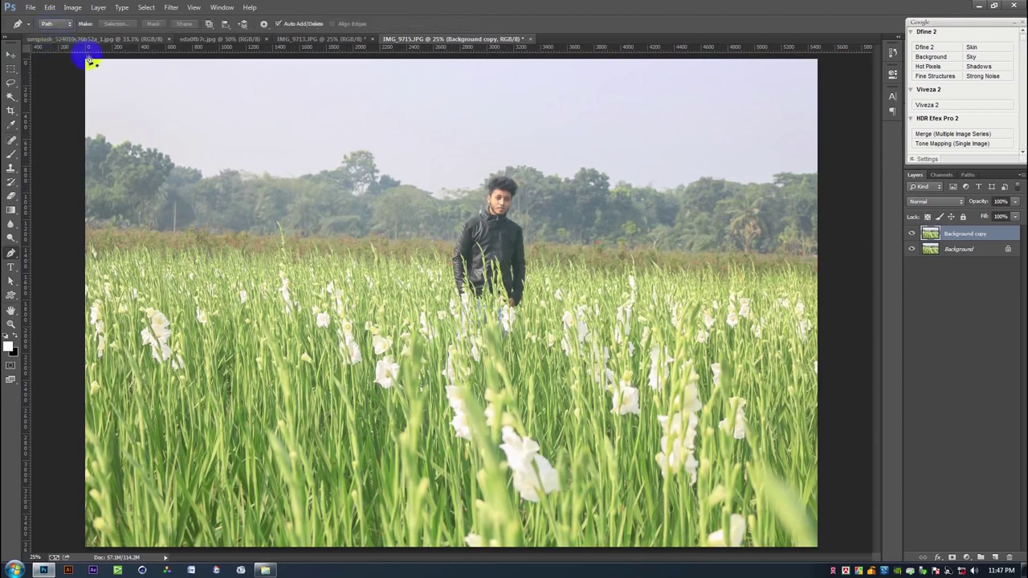
click(87, 270)
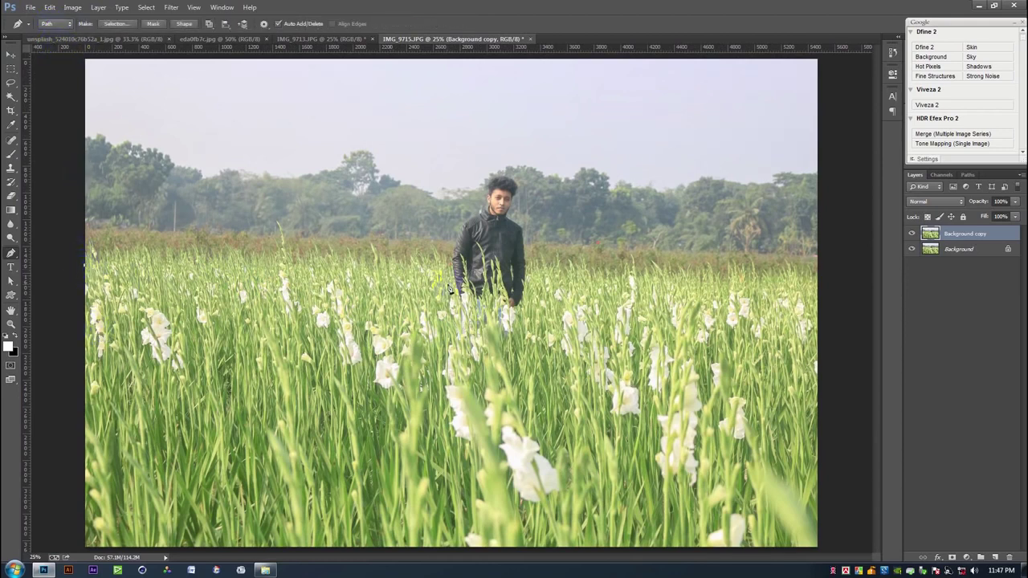
scroll(455, 272, up, 10)
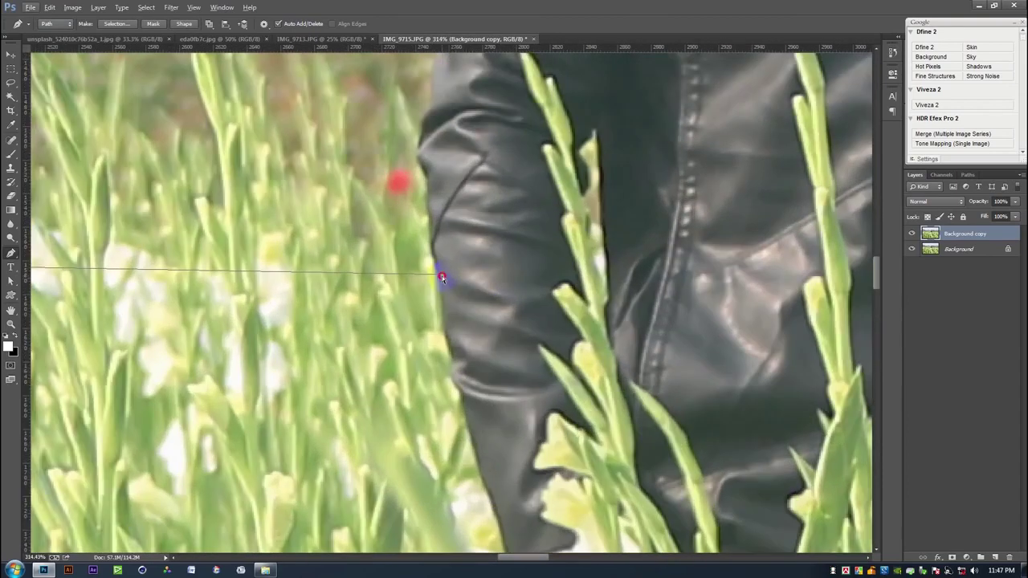
click(441, 275)
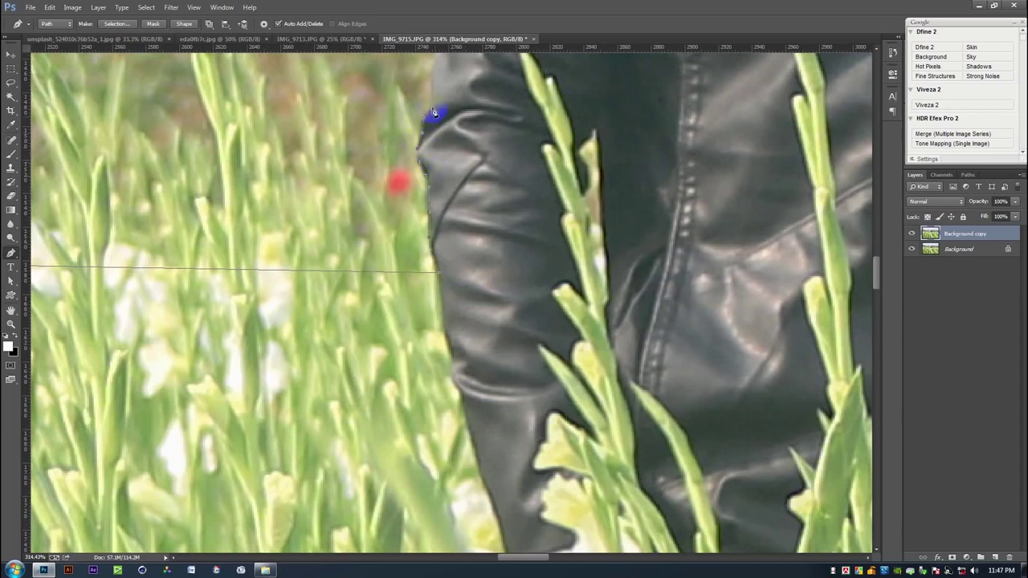
Trace the path up the arm and along the jacket edge
mouse_move(433, 81)
mouse_down()
mouse_move(436, 303)
mouse_move(447, 279)
mouse_up()
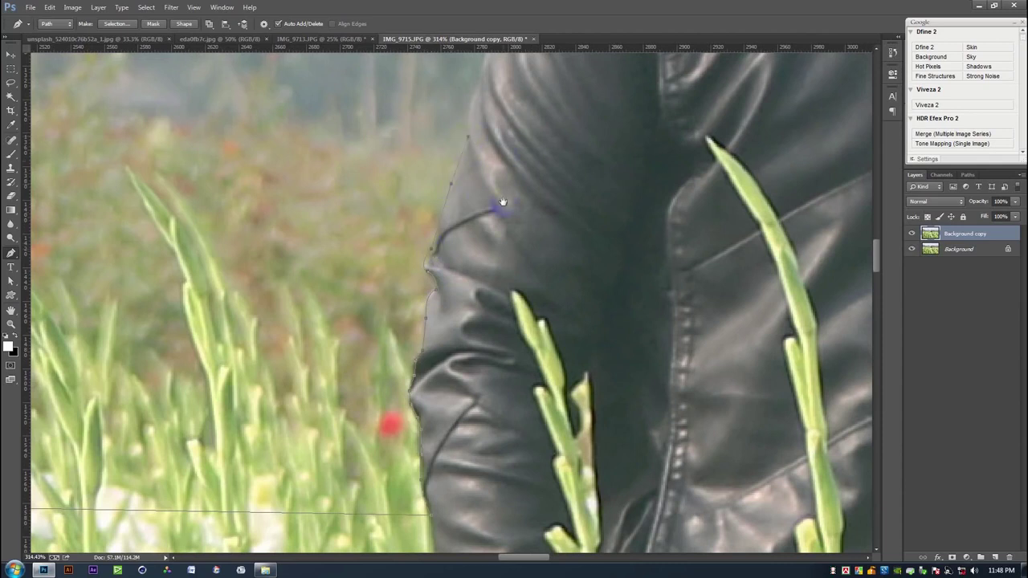
drag(502, 202, 476, 348)
click(476, 278)
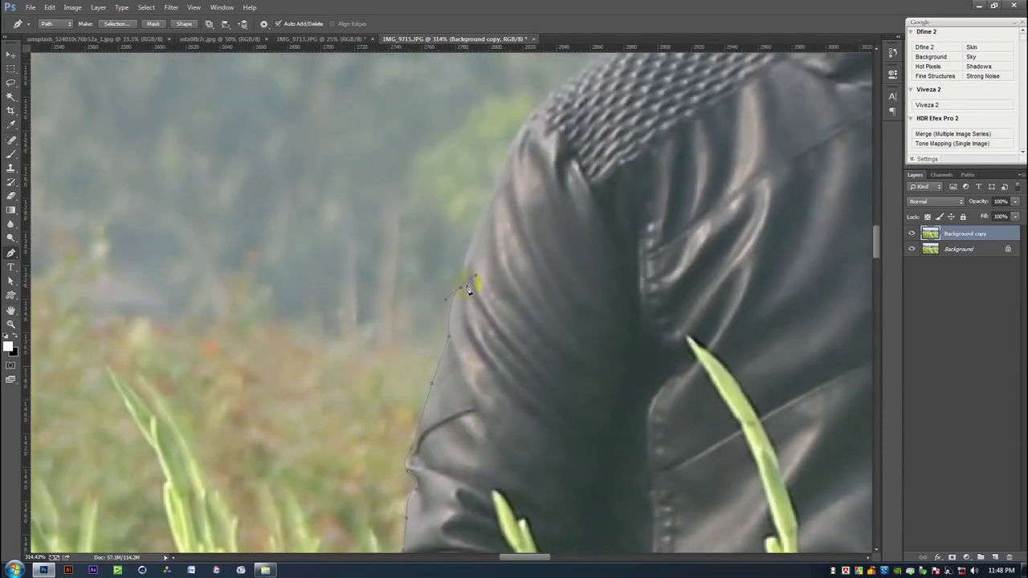
click(488, 212)
click(544, 106)
scroll(526, 161, up, 3)
scroll(522, 187, right, 3)
Add corner and curved anchors around the shoulder and collar
click(594, 146)
drag(607, 133, 626, 123)
alt+click(516, 169)
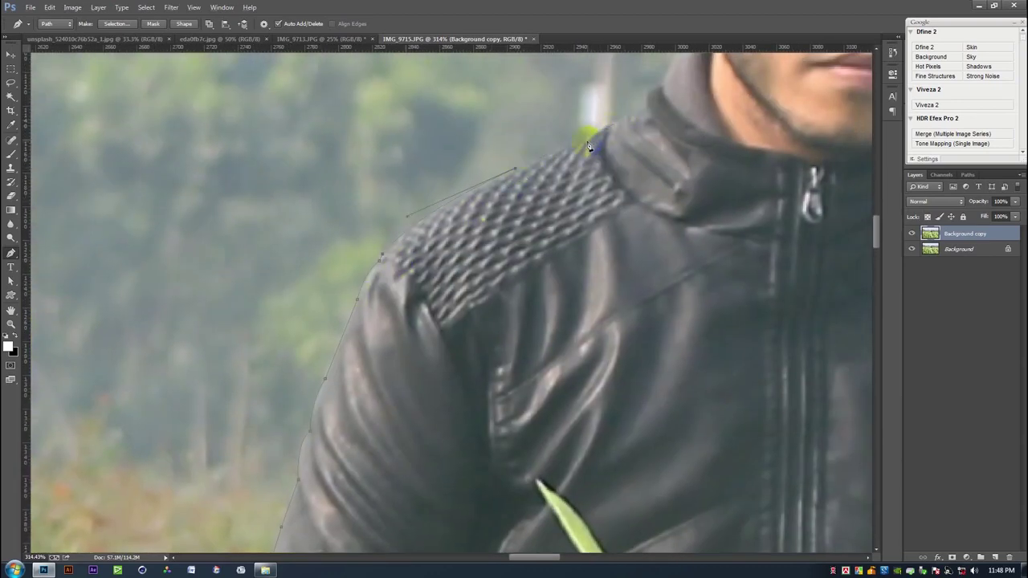
click(609, 123)
mouse_move(642, 114)
mouse_down()
mouse_move(544, 241)
mouse_move(565, 234)
mouse_up()
drag(583, 184, 610, 163)
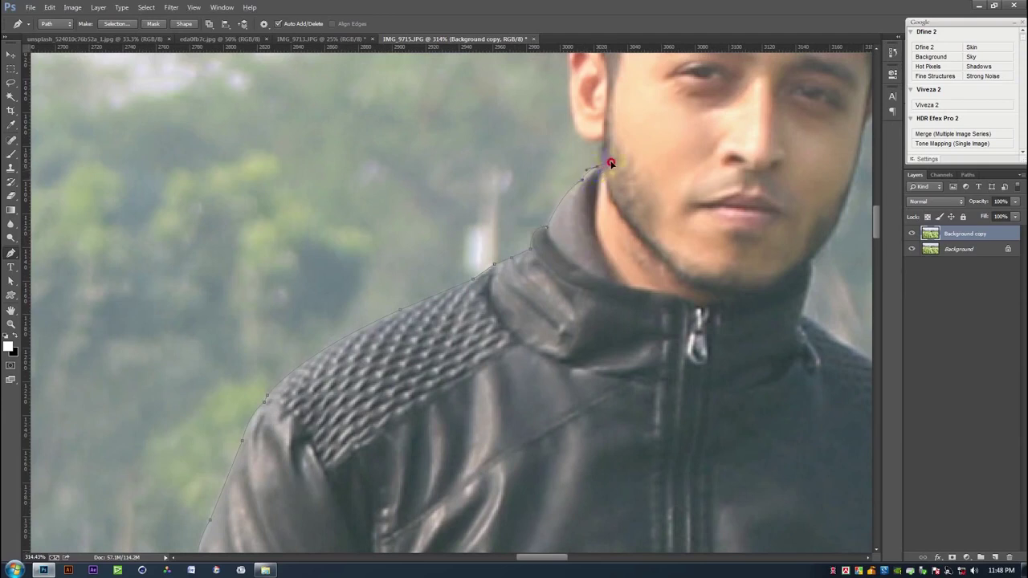
Trace curved anchors around the ear, from its lower edge to its top
click(605, 140)
scroll(514, 332, down, 1)
scroll(509, 355, up, 1)
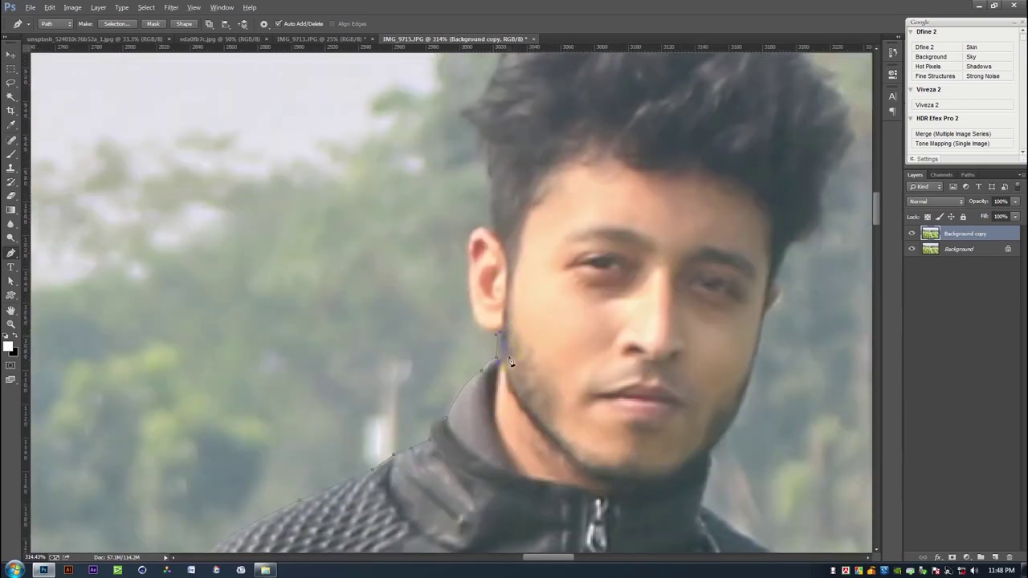
scroll(508, 354, up, 1)
click(492, 353)
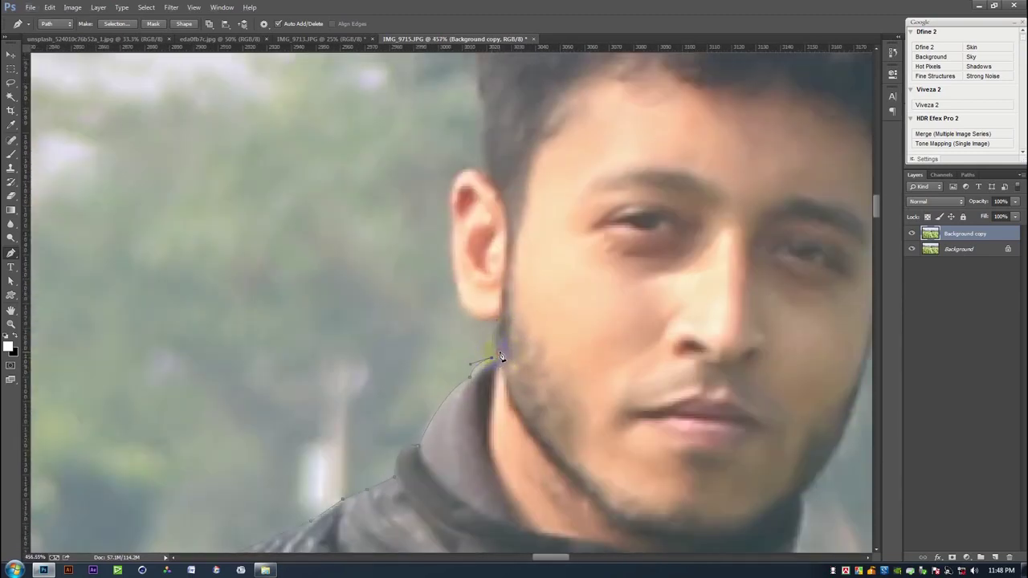
drag(460, 298, 455, 287)
drag(453, 229, 457, 200)
drag(464, 170, 485, 166)
Extend the path up the hair edge and across the top of the hair
scroll(490, 178, up, 3)
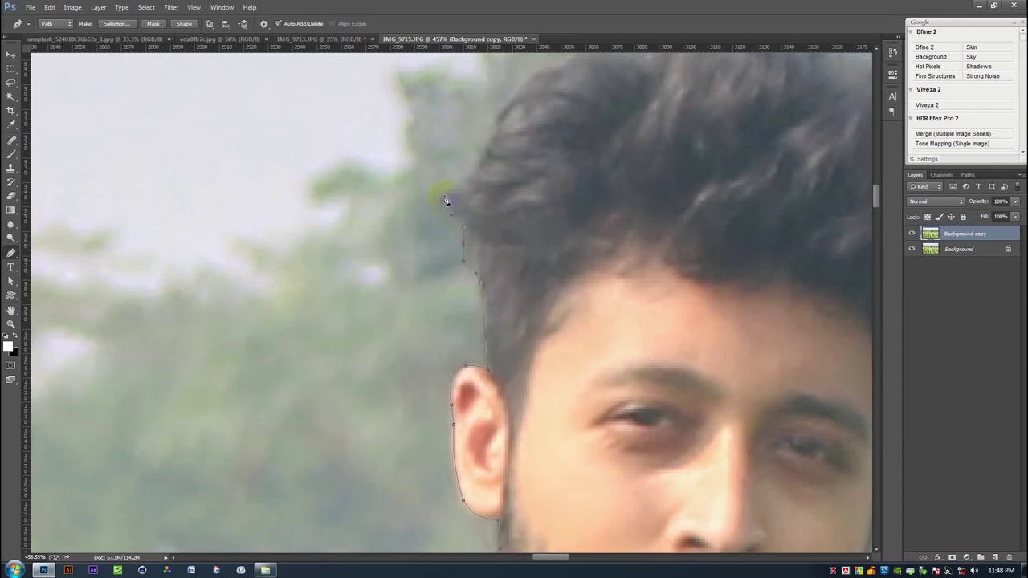
drag(470, 187, 500, 111)
mouse_move(566, 82)
mouse_down()
mouse_move(450, 236)
mouse_move(480, 217)
mouse_up()
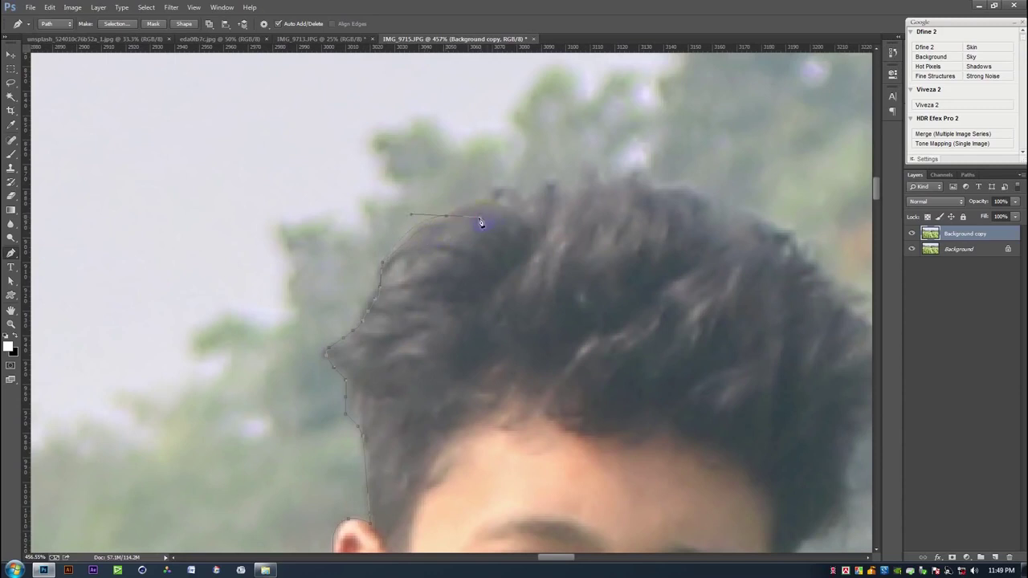
alt+click(447, 217)
alt+click(493, 202)
mouse_move(522, 197)
mouse_down()
mouse_move(543, 214)
mouse_move(563, 193)
mouse_up()
drag(609, 187, 659, 202)
Continue the path down the right side of the hair to the cheek, undoing one misplaced anchor
drag(780, 225, 523, 170)
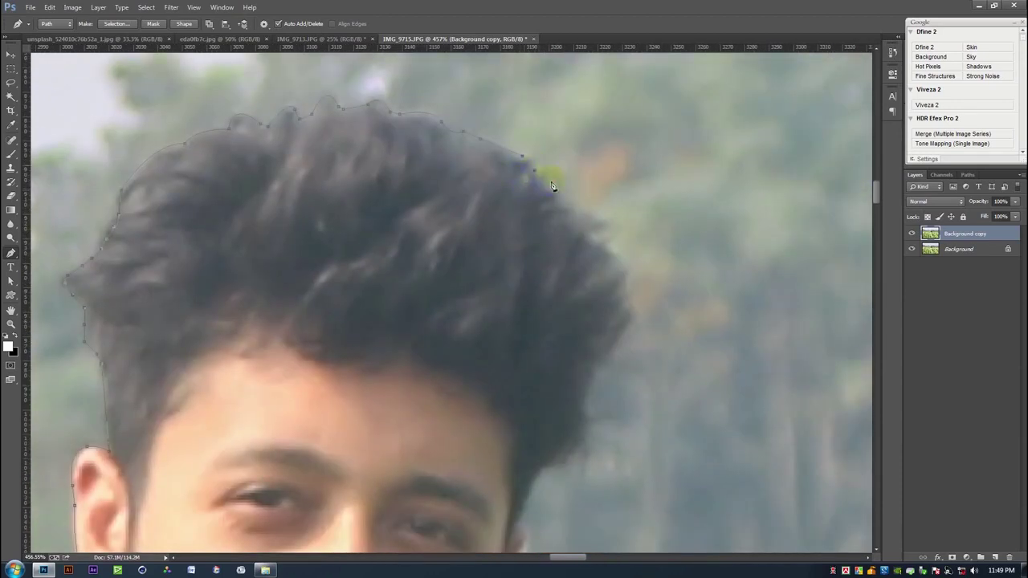
drag(598, 219, 599, 233)
click(624, 264)
click(615, 352)
click(581, 408)
click(528, 490)
key(ctrl+z)
mouse_move(518, 518)
mouse_down()
mouse_move(514, 538)
mouse_move(487, 283)
mouse_up()
drag(488, 334, 475, 350)
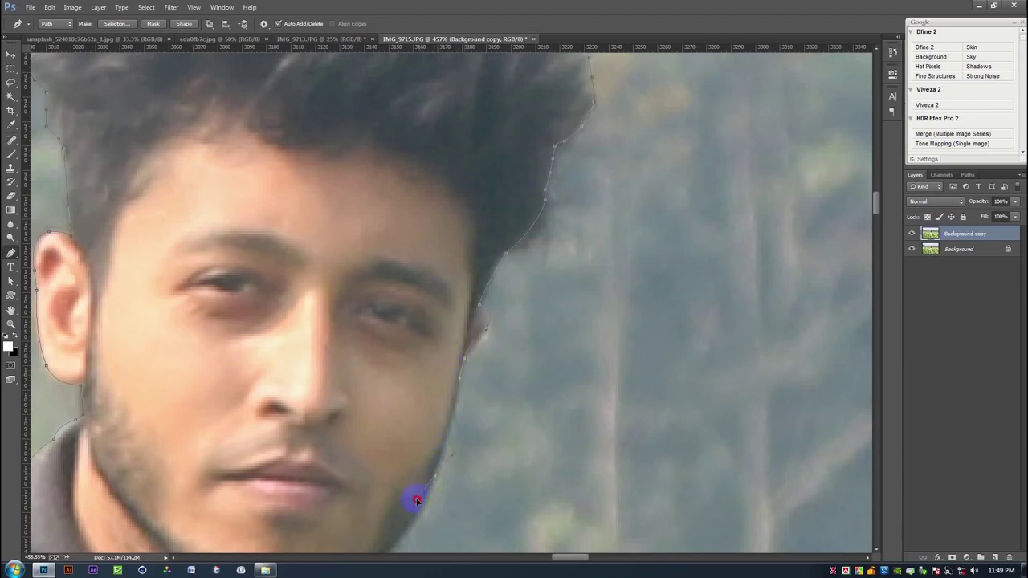
Run the path down the jaw to the collar and onto the jacket shoulder
drag(459, 475, 566, 262)
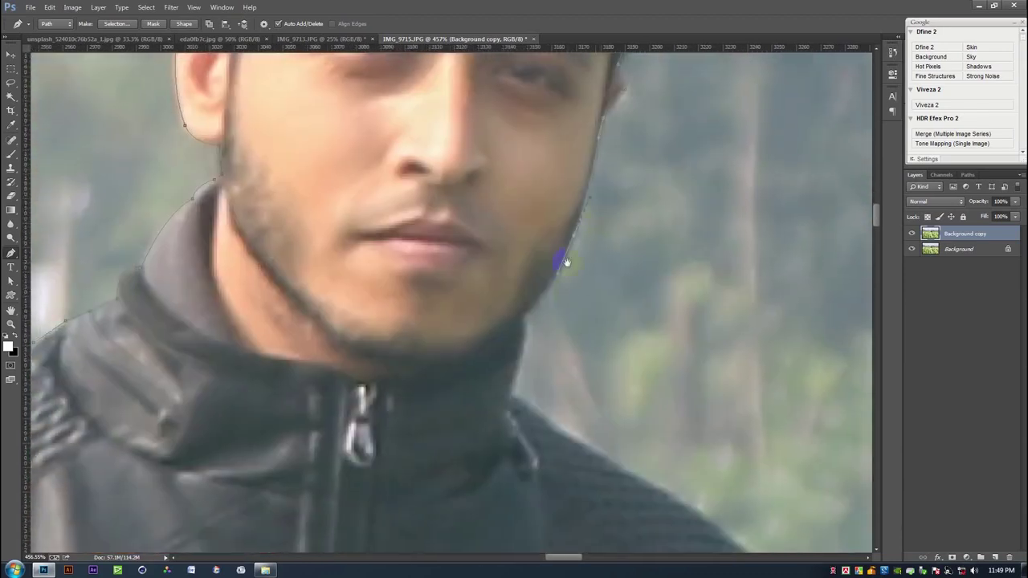
drag(523, 319, 500, 337)
click(522, 323)
click(516, 372)
click(495, 439)
drag(627, 501, 498, 219)
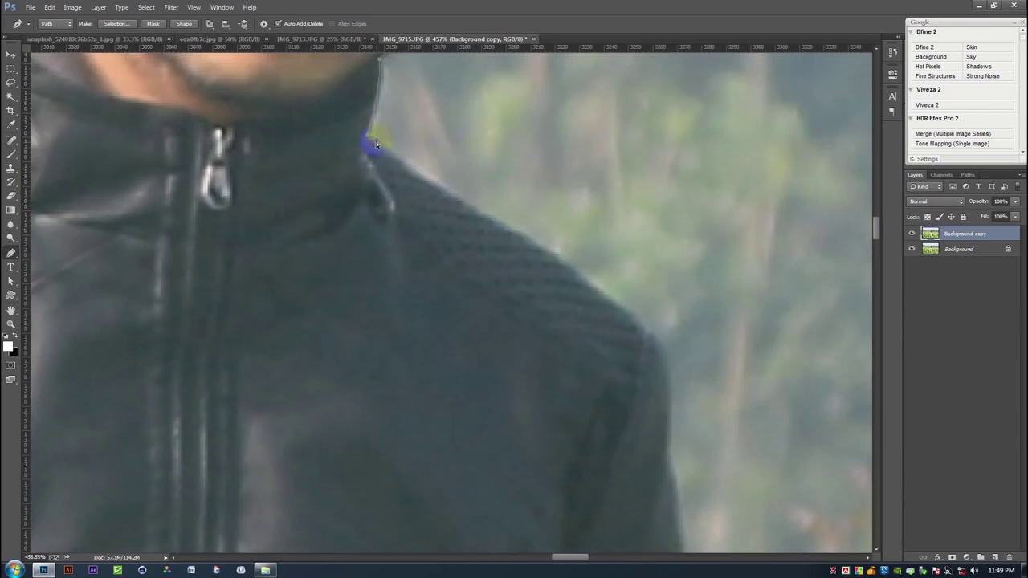
drag(463, 208, 486, 220)
Continue the path down the jacket edge to the lower sleeve above the flowers
click(605, 298)
drag(545, 242, 484, 201)
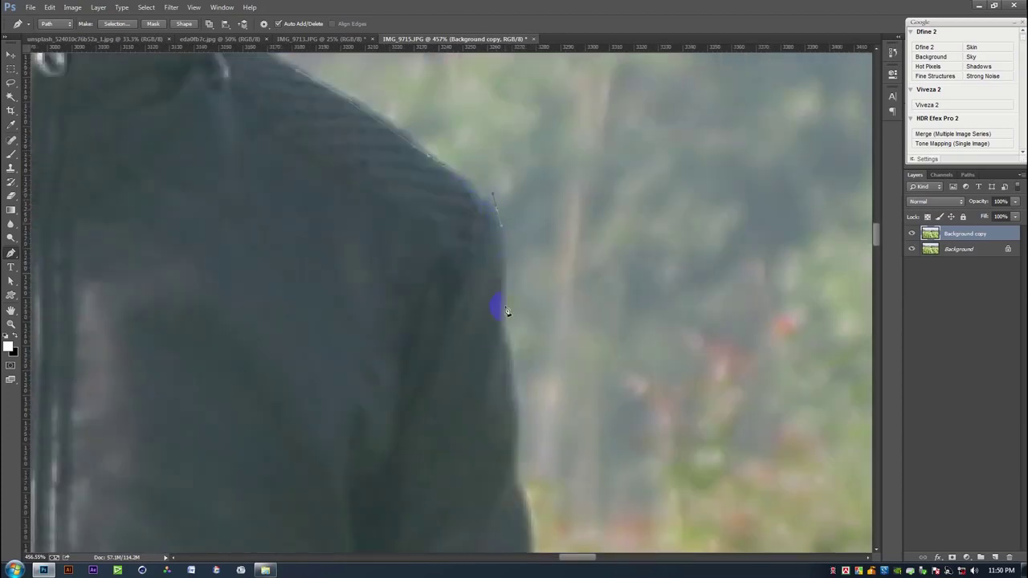
click(518, 393)
drag(514, 471, 466, 228)
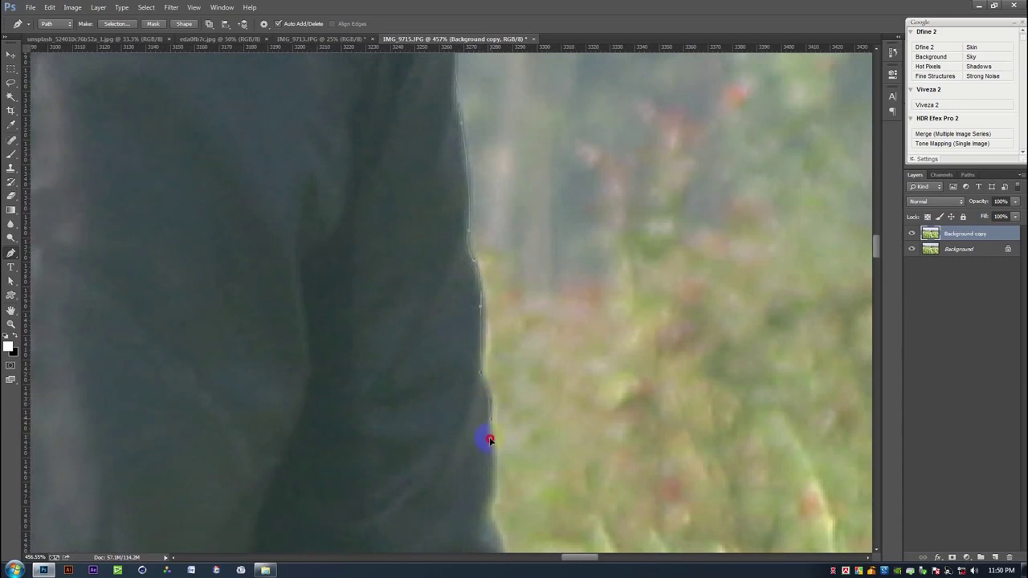
drag(501, 459, 504, 241)
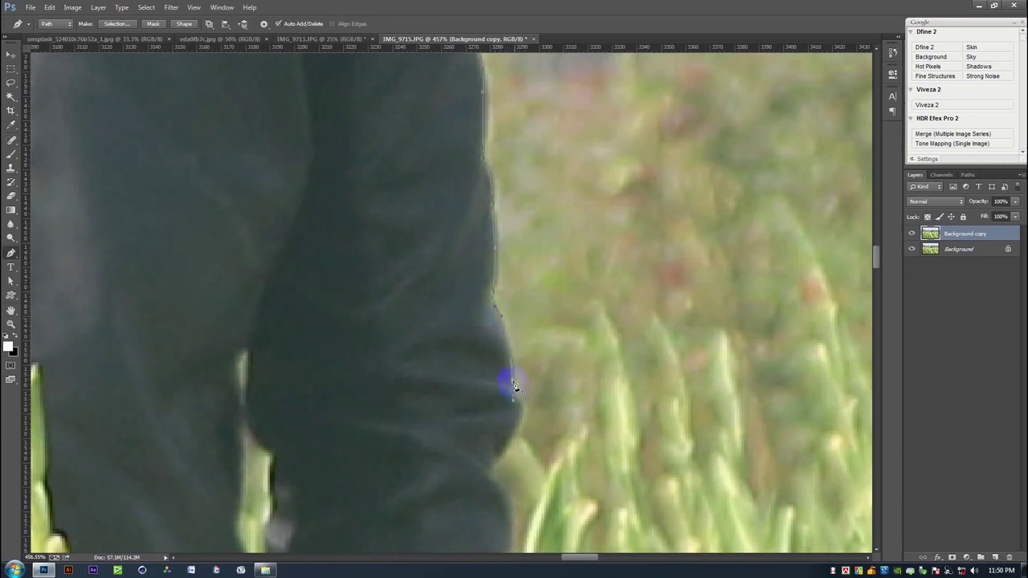
drag(514, 428, 514, 426)
drag(492, 471, 480, 321)
drag(489, 364, 491, 403)
scroll(489, 413, down, 5)
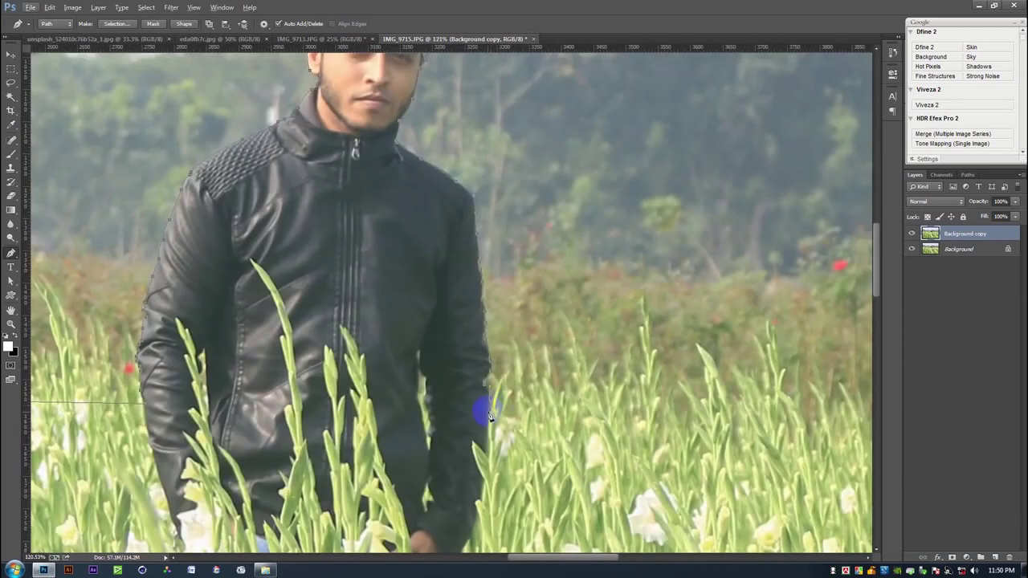
Close the path around the man and field, then mask Background copy with it
scroll(529, 424, down, 2)
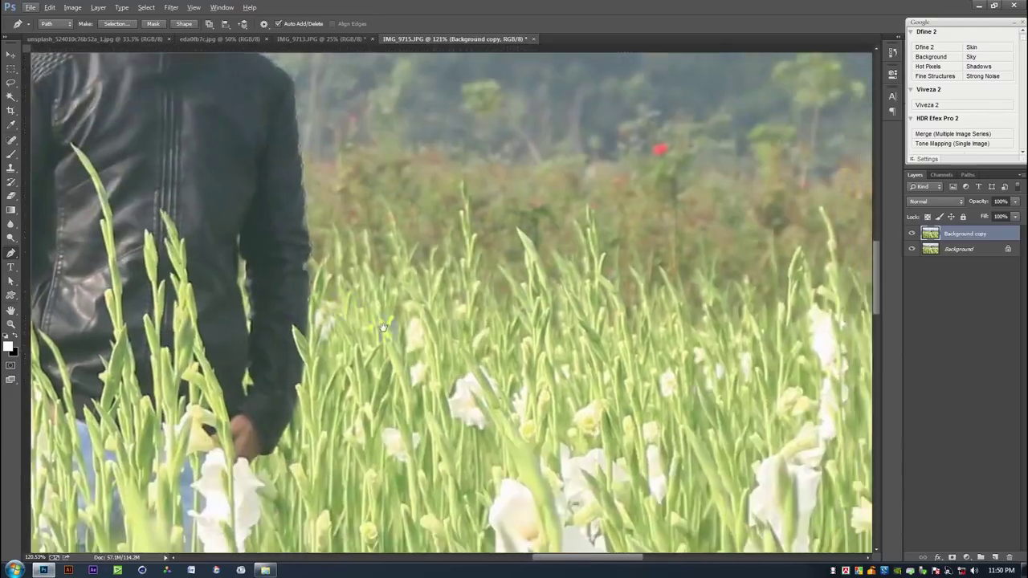
scroll(562, 406, down, 2)
scroll(594, 394, down, 2)
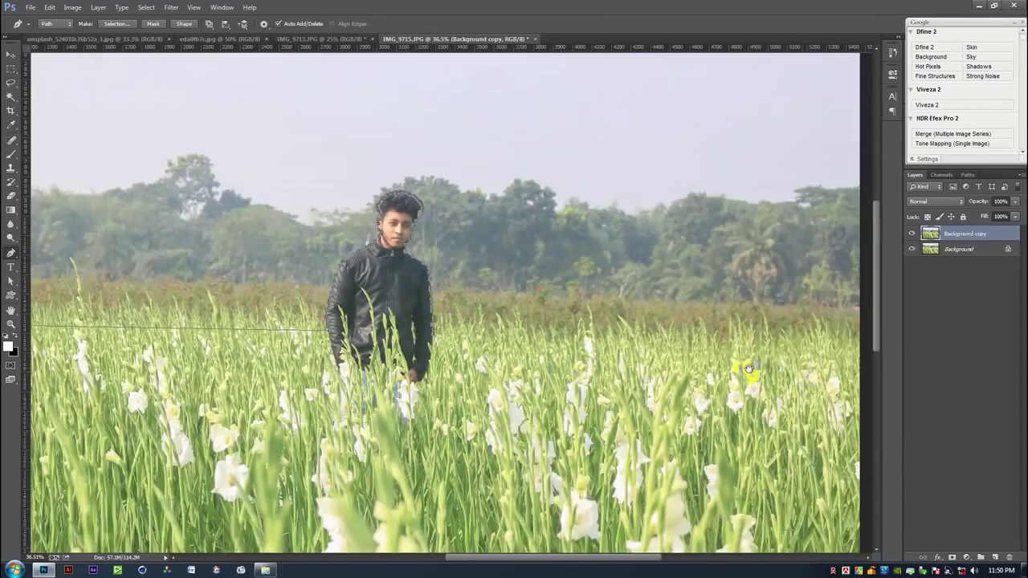
scroll(755, 353, down, 1)
scroll(762, 385, down, 1)
scroll(762, 389, down, 1)
click(730, 517)
click(178, 474)
click(219, 281)
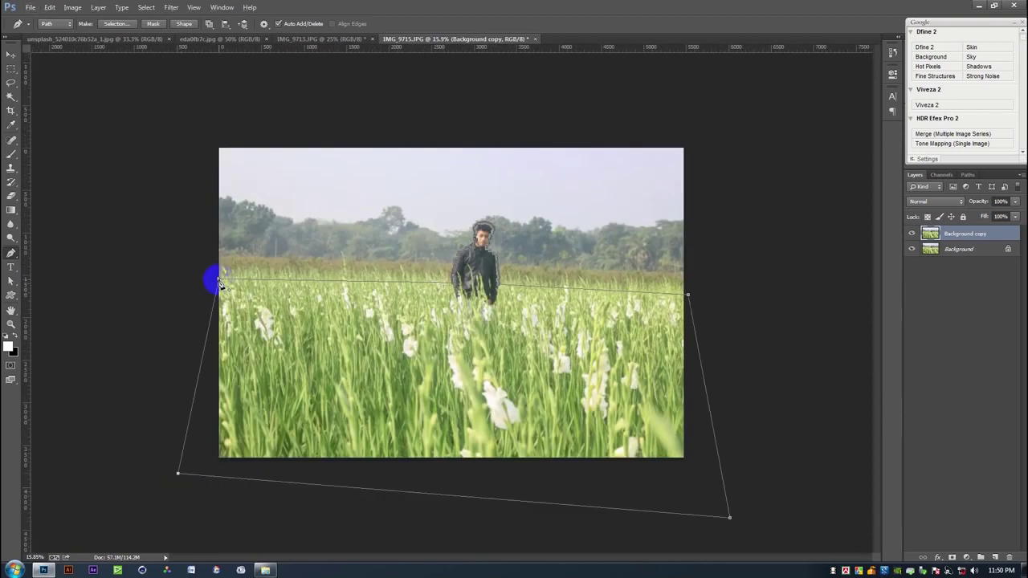
key(ctrl+Return)
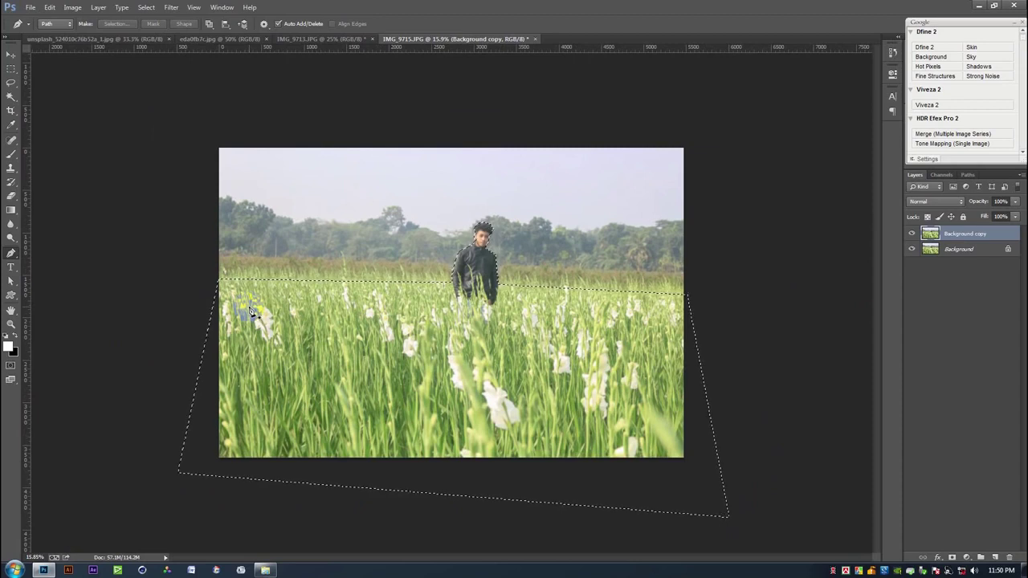
click(951, 557)
Check the mask by toggling layer visibility, then make the Background layer active
click(16, 50)
click(911, 233)
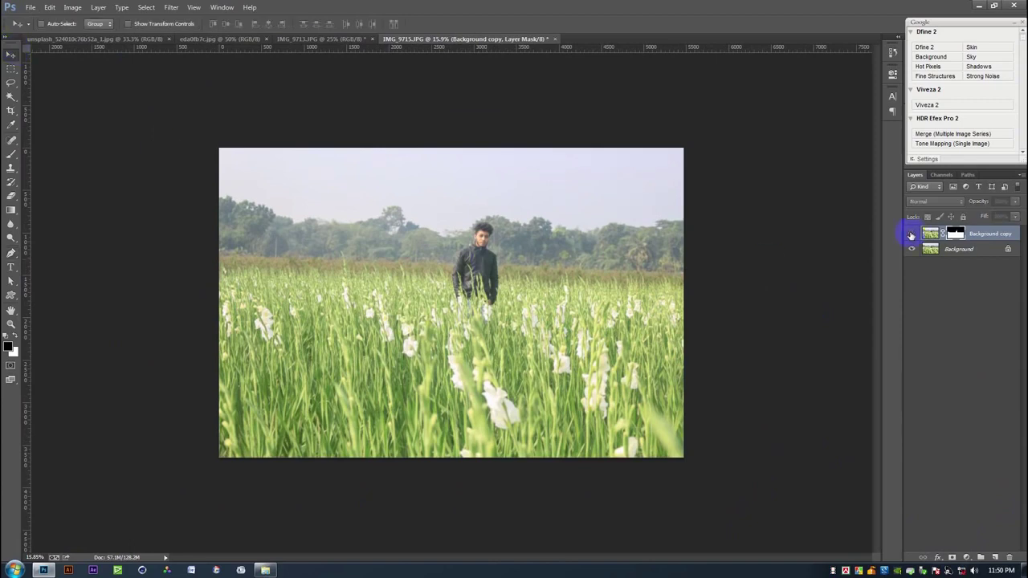
click(910, 233)
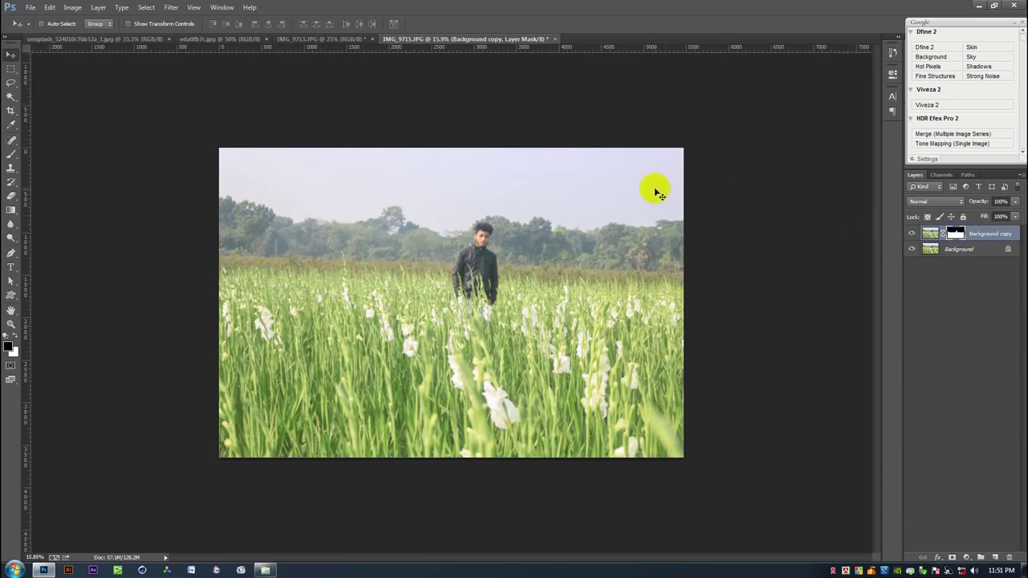
click(913, 233)
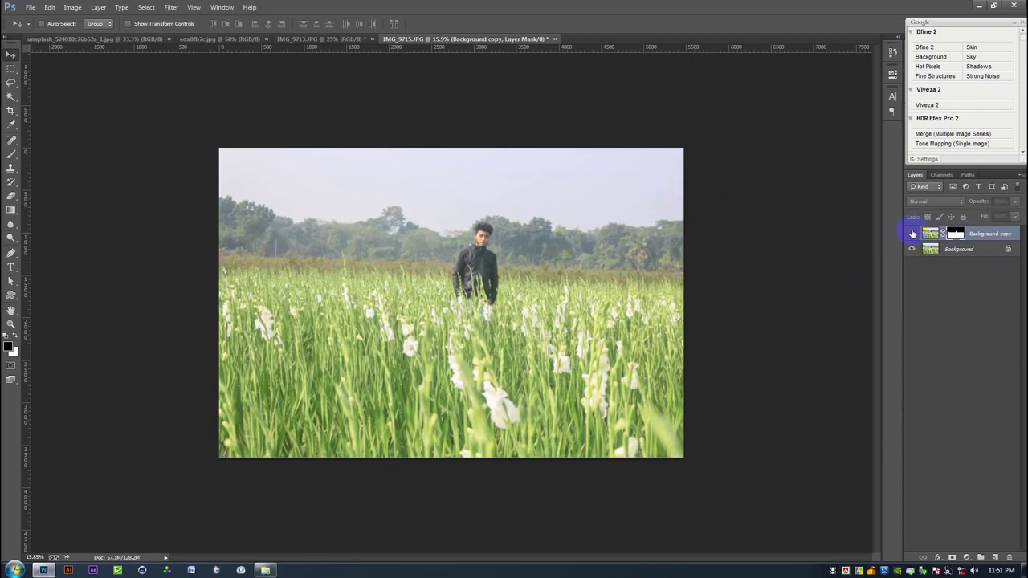
click(910, 250)
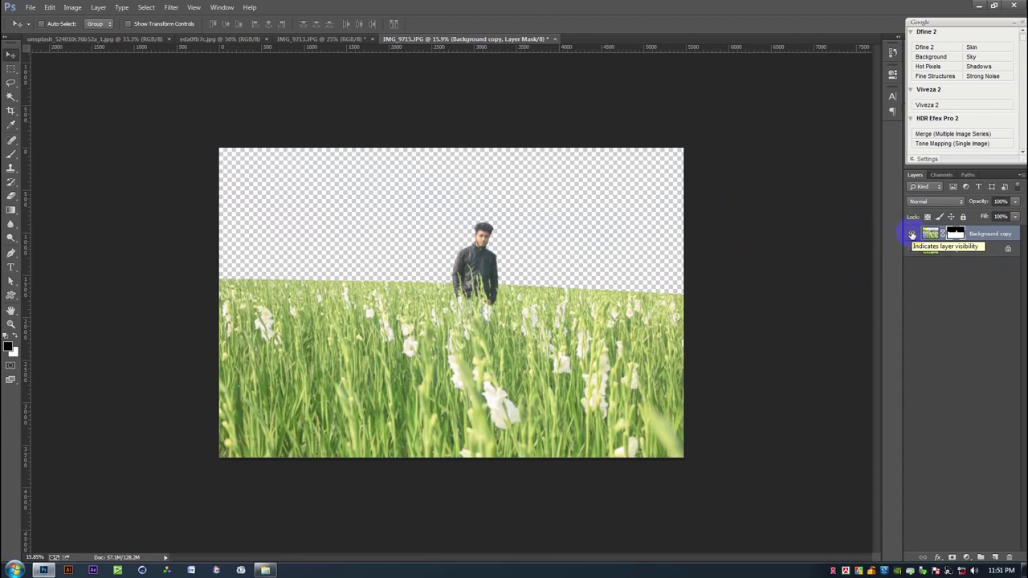
click(912, 234)
click(912, 233)
scroll(507, 287, up, 3)
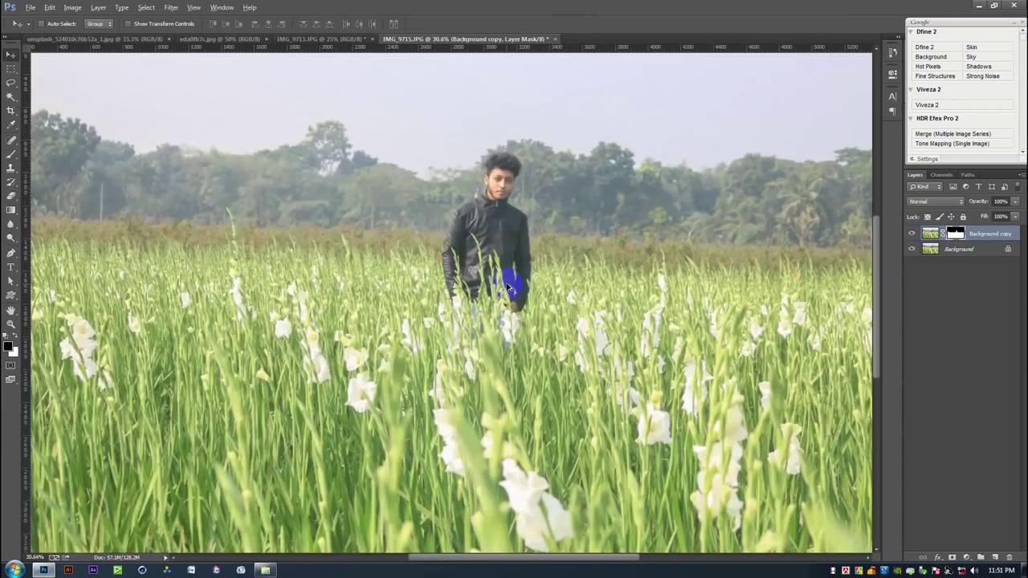
scroll(507, 287, down, 2)
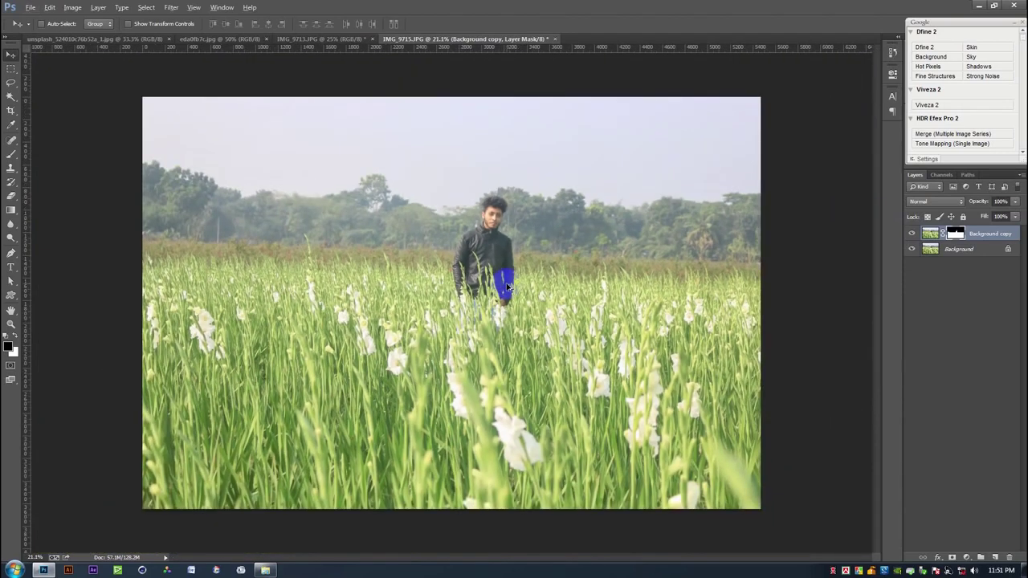
click(962, 250)
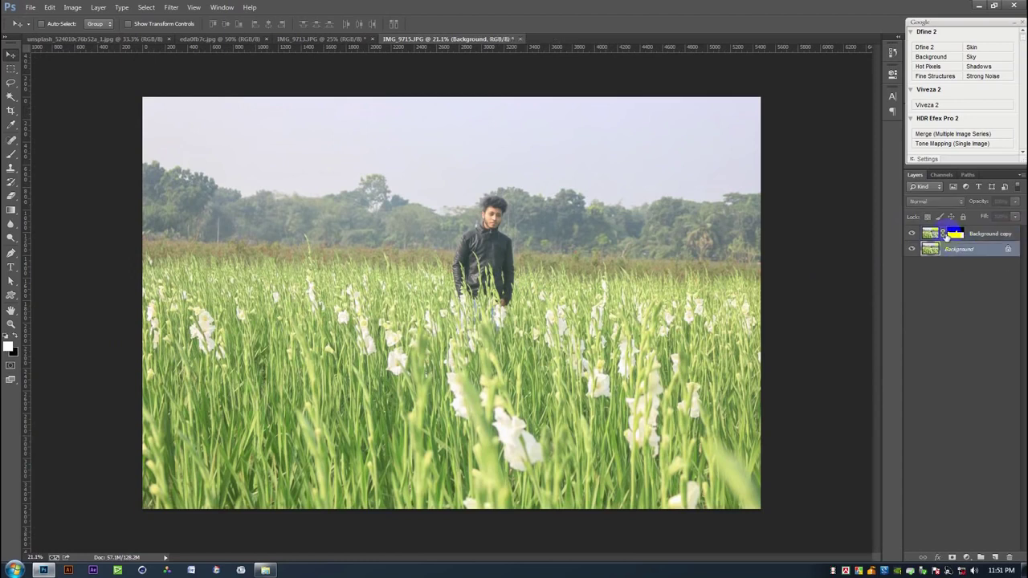
scroll(642, 279, down, 2)
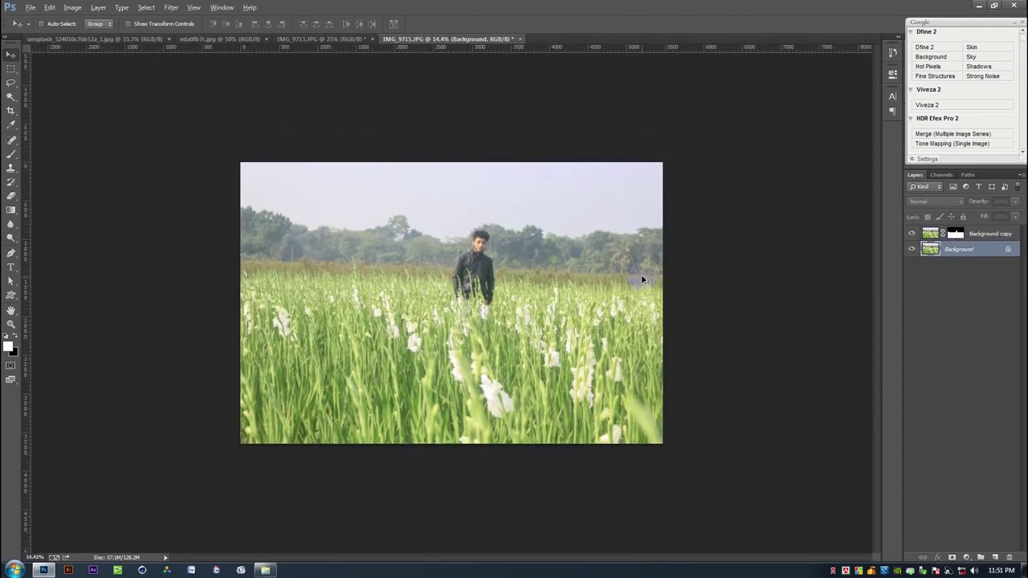
Bring the IMG_9713 palm-field photo into IMG_9715 and scale it to about 43%
click(317, 39)
drag(396, 277, 480, 293)
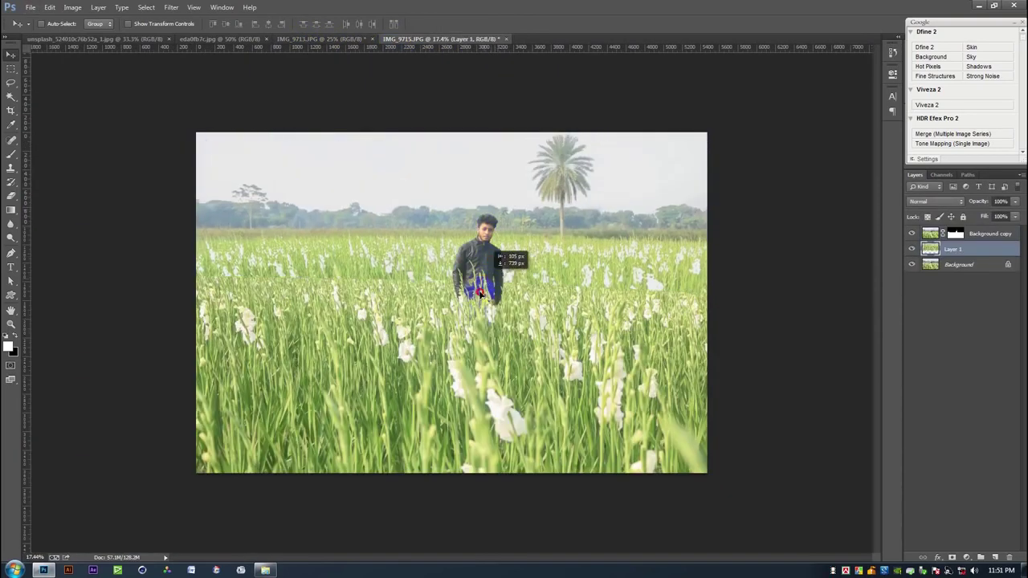
mouse_move(480, 293)
mouse_down()
mouse_move(493, 275)
mouse_move(491, 305)
mouse_up()
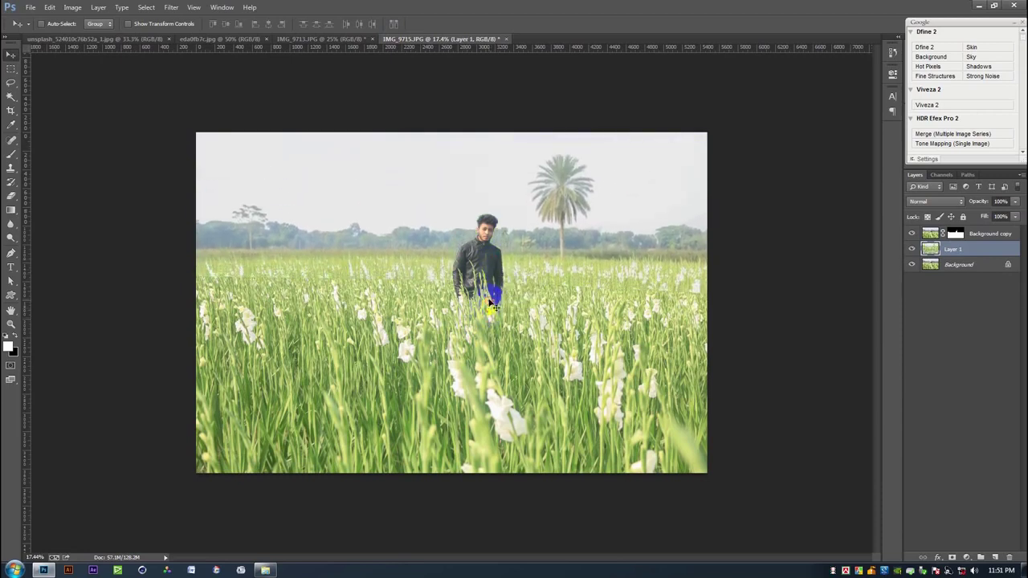
key(ctrl+t)
mouse_move(714, 461)
mouse_down()
mouse_move(374, 299)
mouse_move(376, 313)
mouse_move(370, 296)
mouse_up()
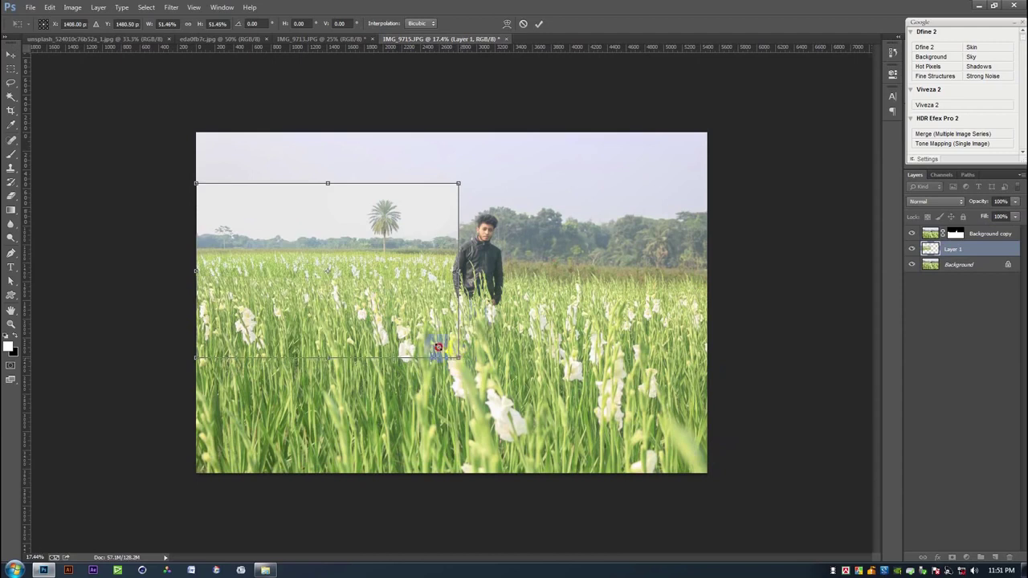
drag(437, 347, 392, 311)
key(Return)
Lay two duplicate palm strips side by side across the horizon
mouse_move(387, 294)
mouse_down()
mouse_move(582, 300)
mouse_move(541, 296)
mouse_up()
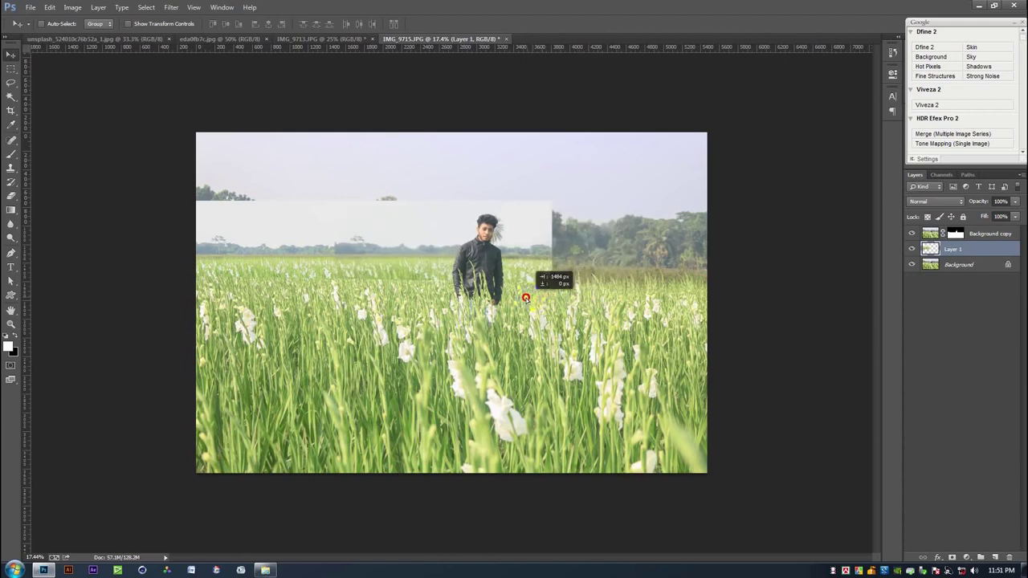
drag(540, 297, 526, 288)
scroll(414, 271, up, 1)
scroll(413, 271, up, 1)
mouse_move(394, 261)
mouse_down()
mouse_move(761, 286)
mouse_move(676, 266)
mouse_up()
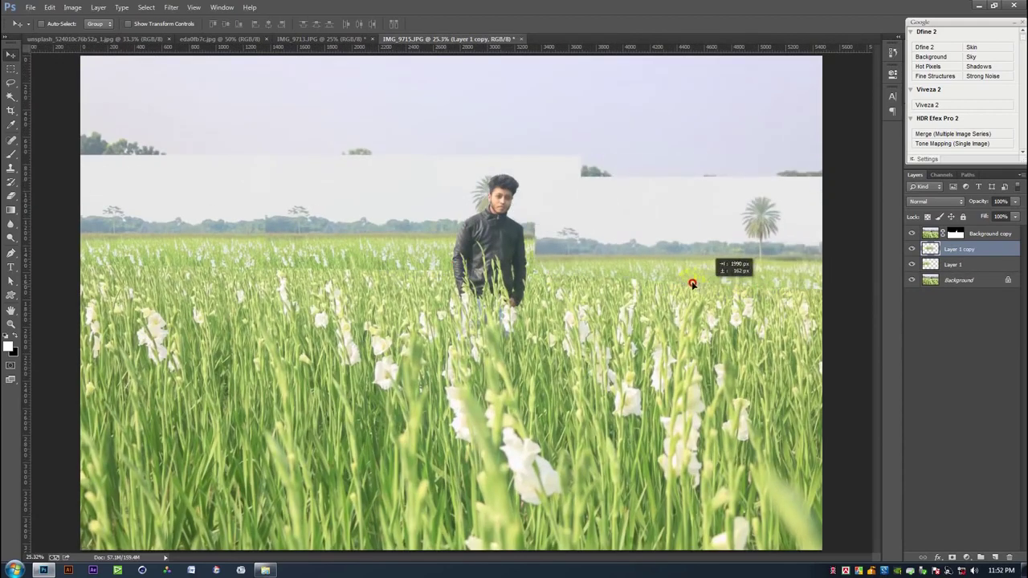
scroll(676, 266, down, 2)
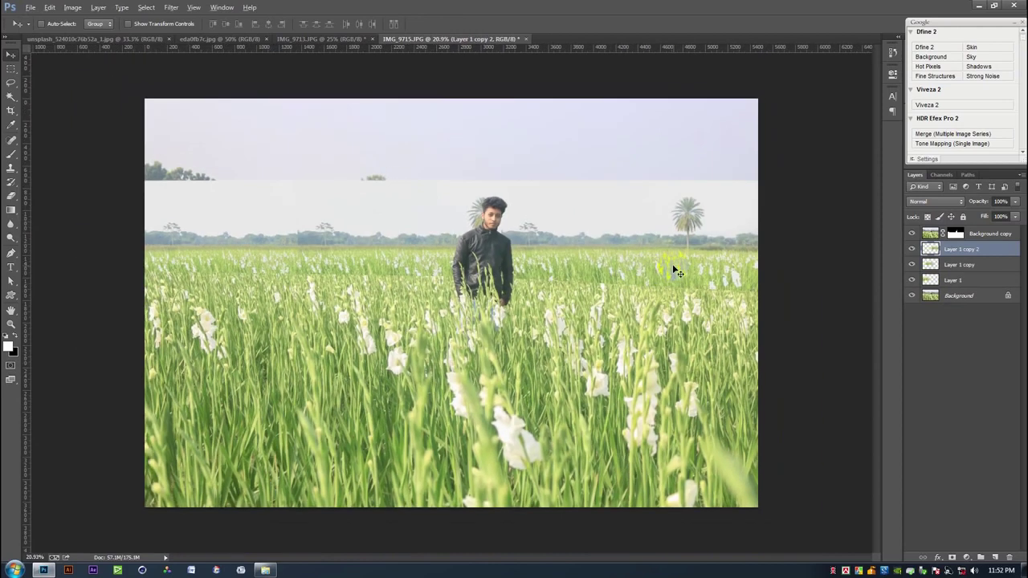
Hide the man's layer and erase the hard seam on the Layer 1 copy strip
shift+click(963, 280)
click(911, 234)
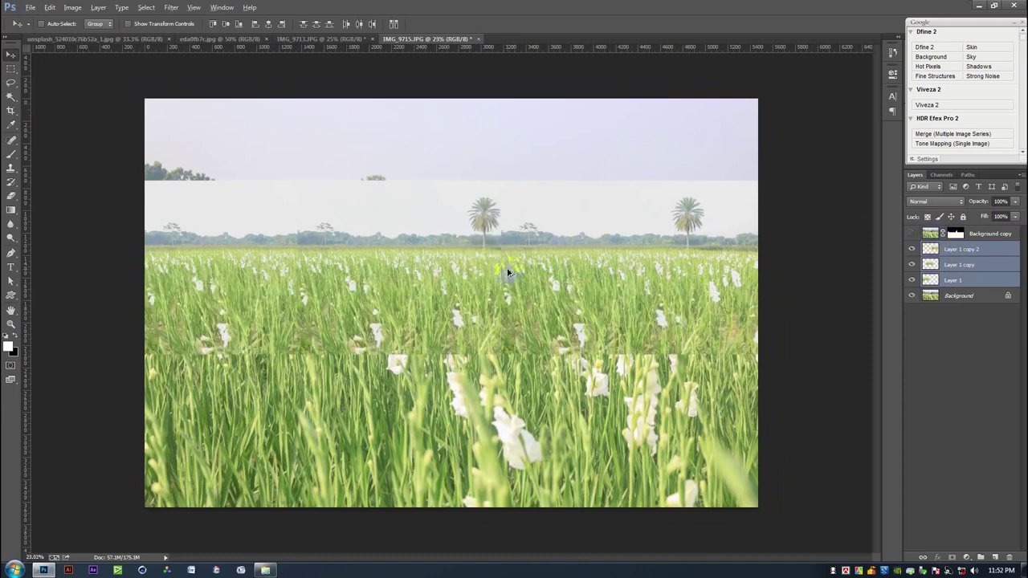
scroll(508, 271, up, 2)
click(957, 265)
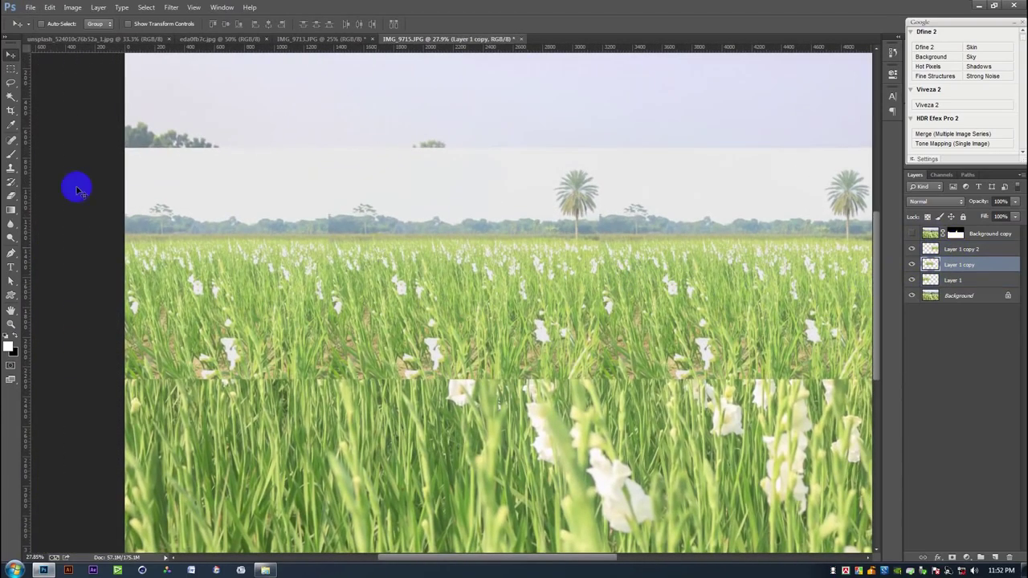
click(11, 195)
right_click(337, 199)
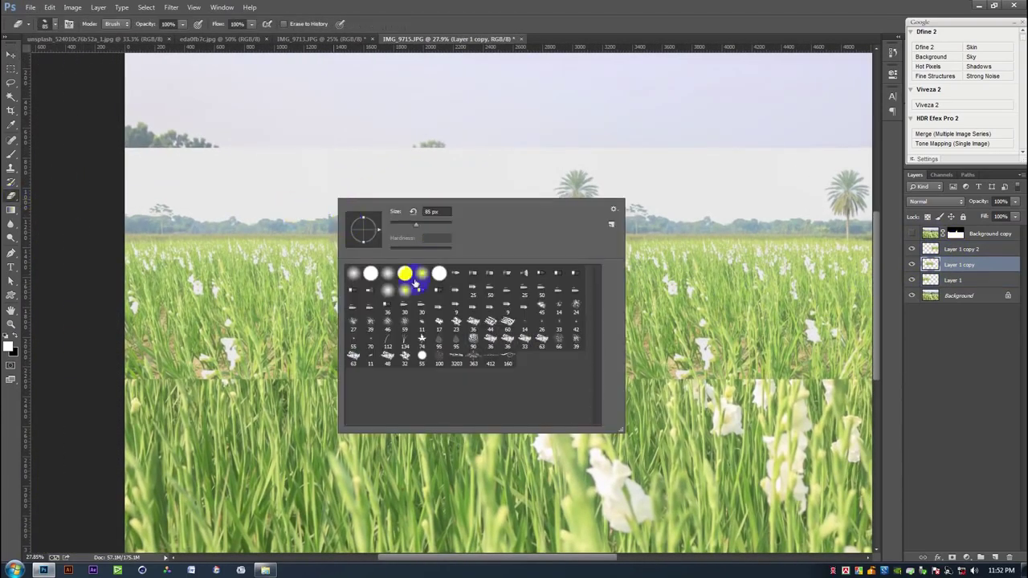
click(312, 188)
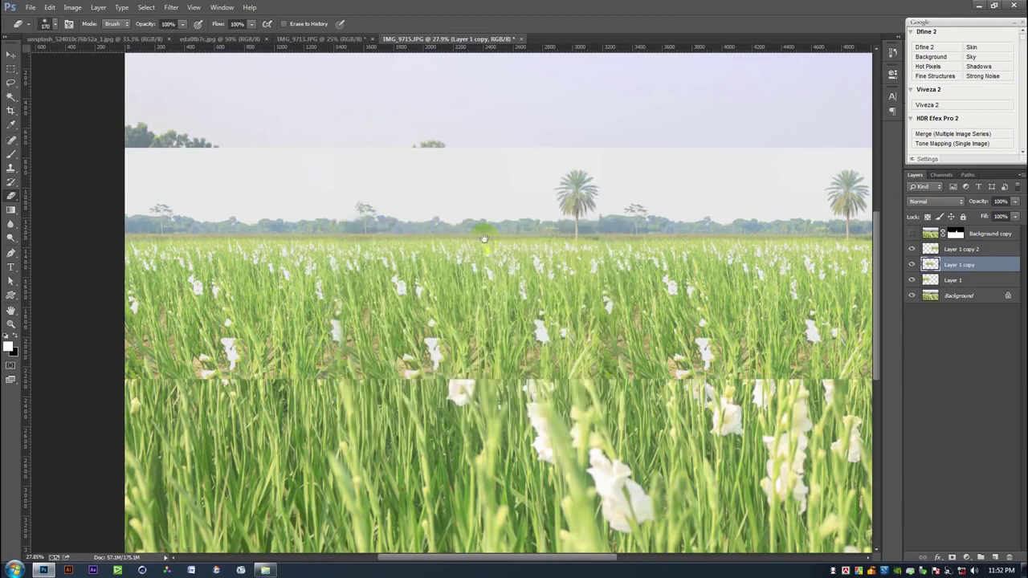
drag(484, 239, 176, 258)
Erase Layer 1 copy 2's hard edge and shift it left to overlap
drag(280, 177, 289, 271)
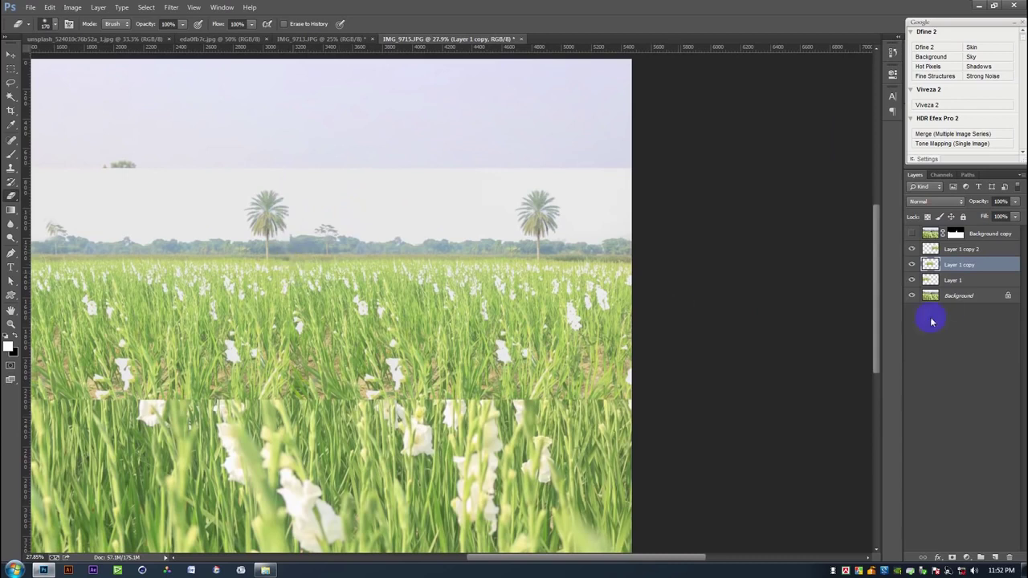
click(950, 279)
click(932, 250)
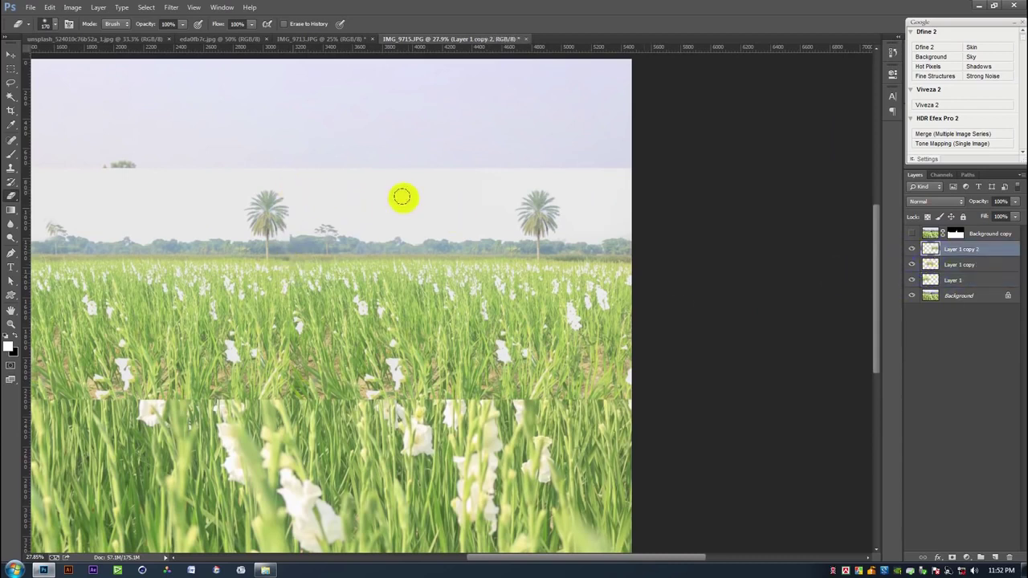
mouse_move(292, 181)
mouse_down()
mouse_move(297, 343)
mouse_move(290, 168)
mouse_move(291, 282)
mouse_move(305, 240)
mouse_move(367, 225)
mouse_up()
key(v)
drag(552, 332, 514, 332)
Merge the three strips into one layer, widen it to full width, and show the man again
scroll(511, 340, down, 2)
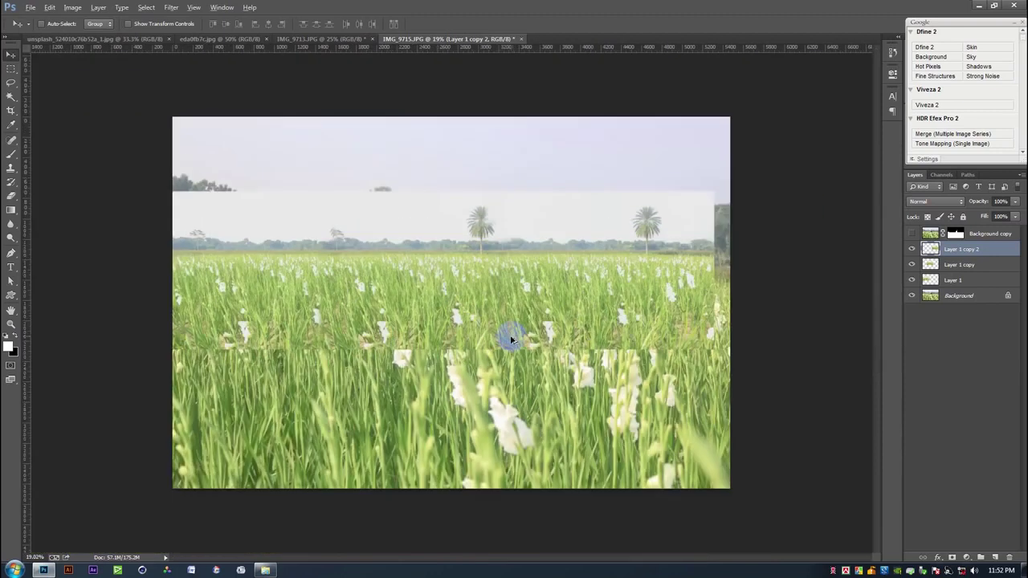
scroll(511, 340, down, 1)
shift+click(964, 279)
key(ctrl+r)
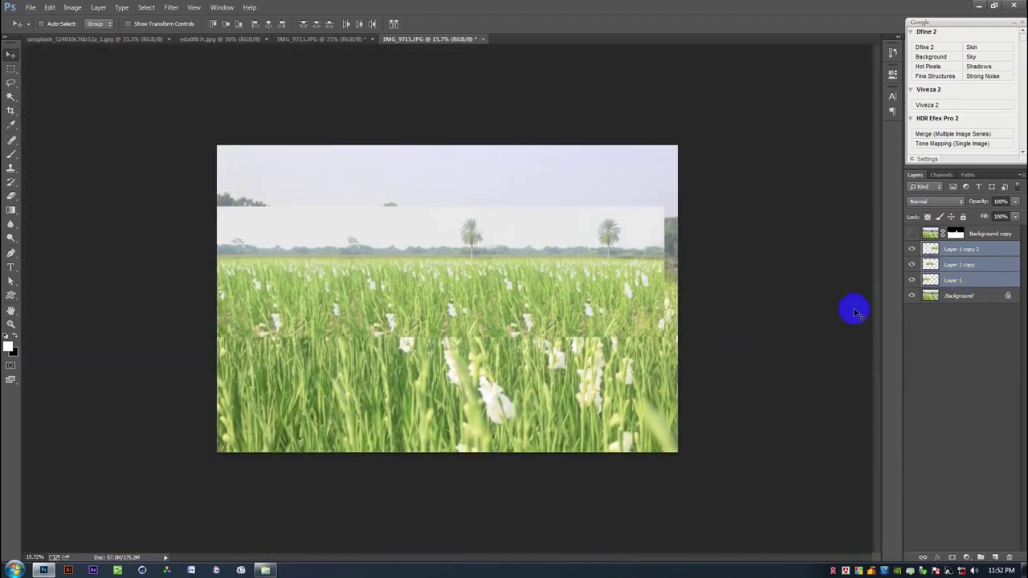
key(ctrl+e)
key(ctrl+t)
drag(664, 341, 682, 345)
key(Return)
click(912, 234)
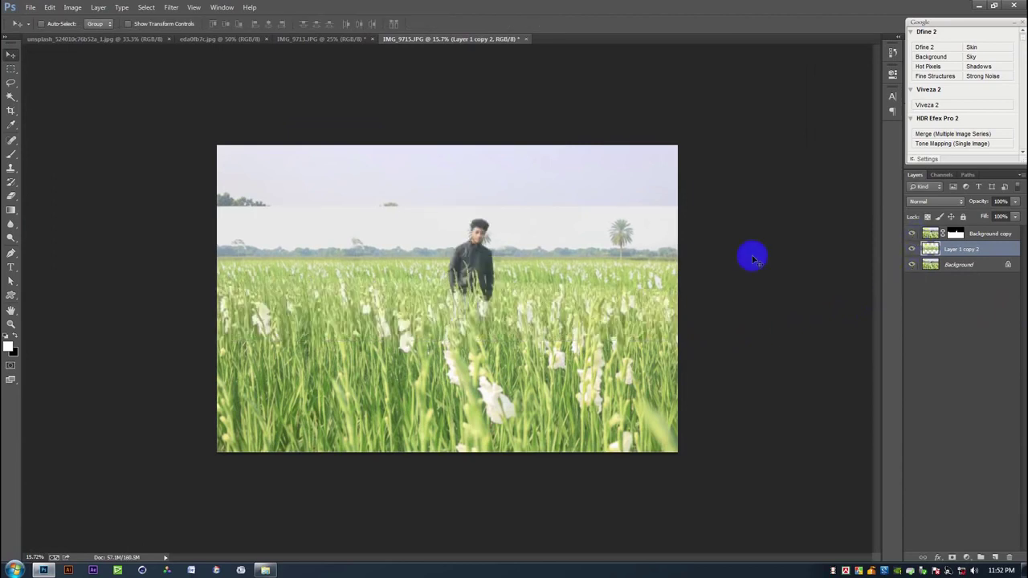
scroll(594, 277, up, 1)
scroll(595, 277, up, 1)
Unlock Background as Layer 0 above the palm strip and gradient-mask away its sky
click(954, 234)
click(12, 154)
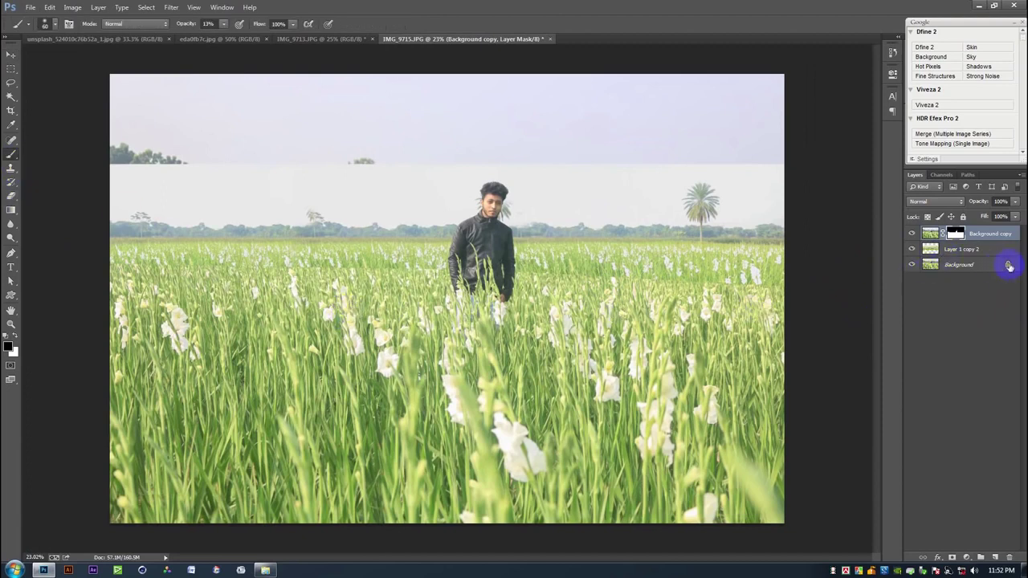
drag(1009, 266, 1009, 556)
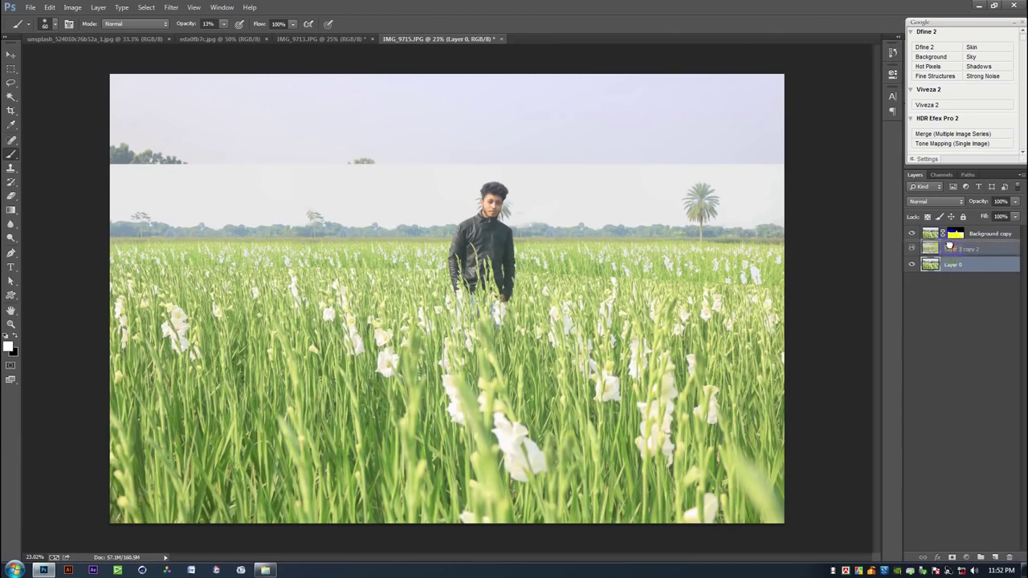
drag(950, 245, 956, 250)
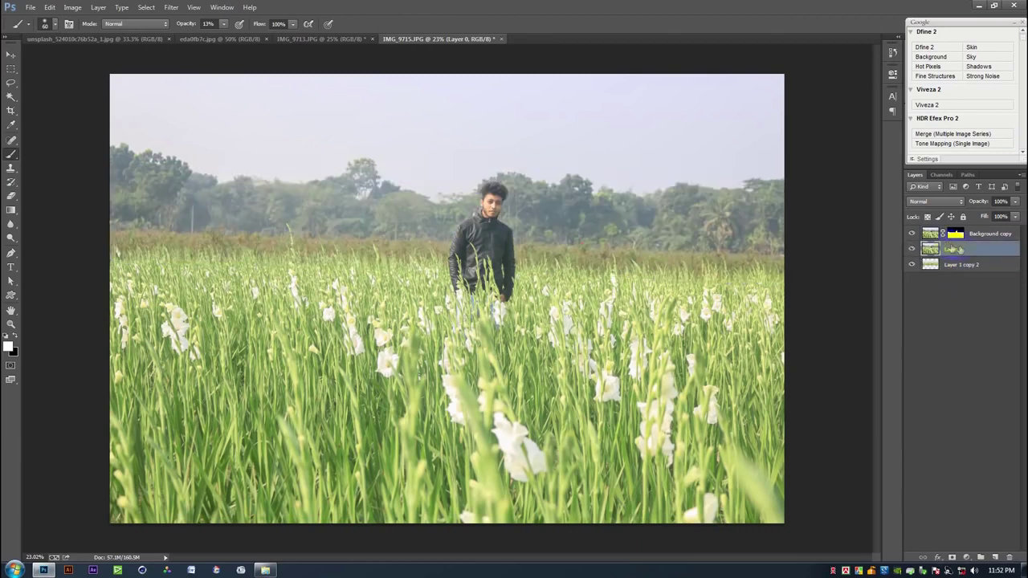
click(951, 556)
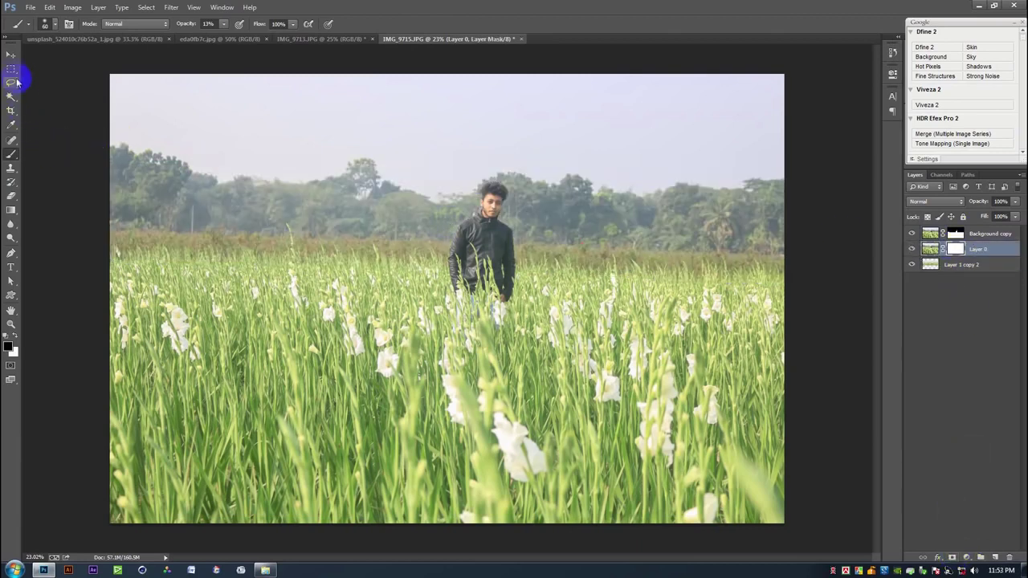
click(11, 210)
drag(390, 153, 398, 217)
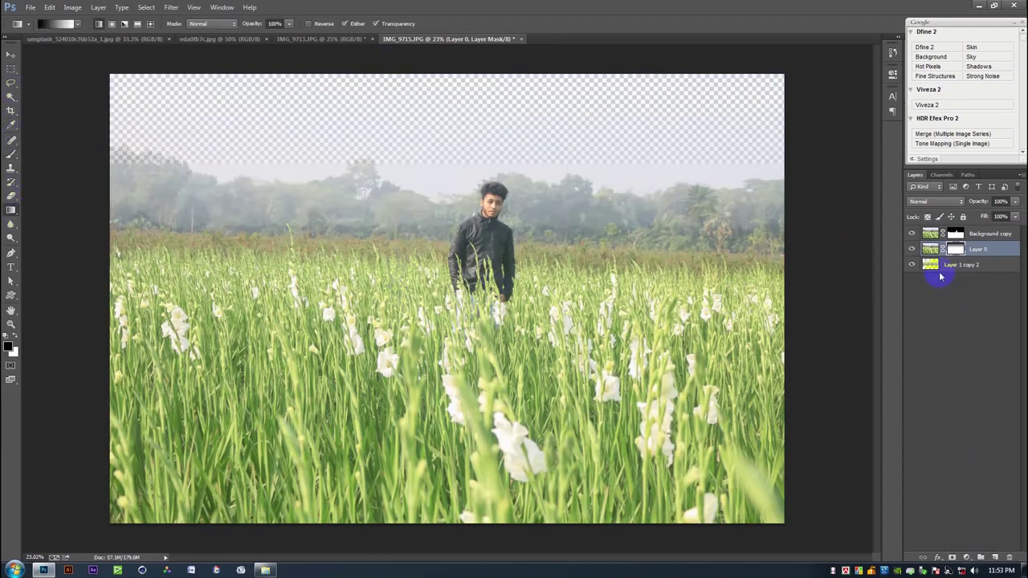
Add a new bottom layer and redraw Layer 0's mask gradient to soften the horizon haze
ctrl+click(995, 557)
drag(958, 264, 975, 326)
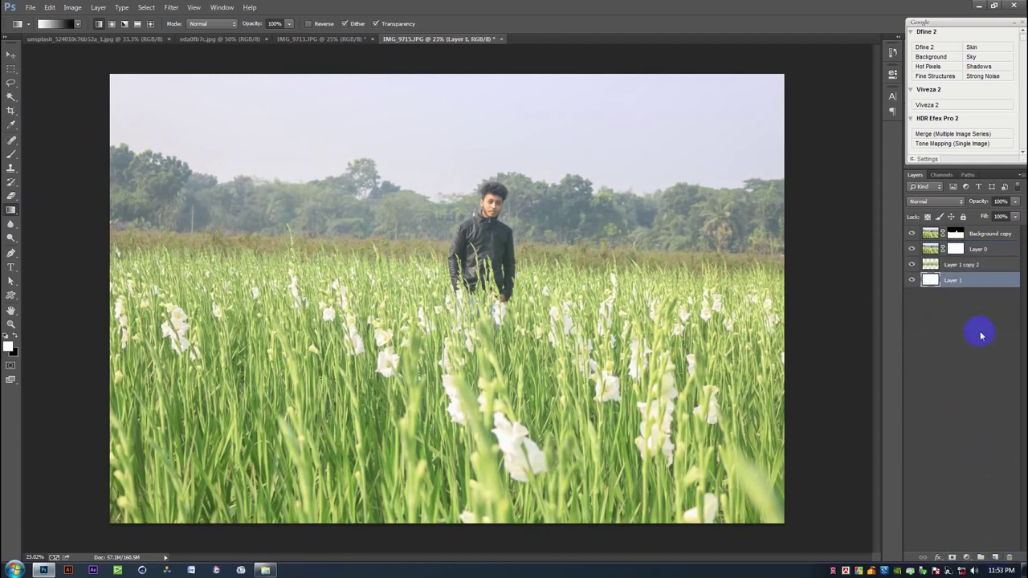
click(955, 249)
drag(570, 157, 591, 311)
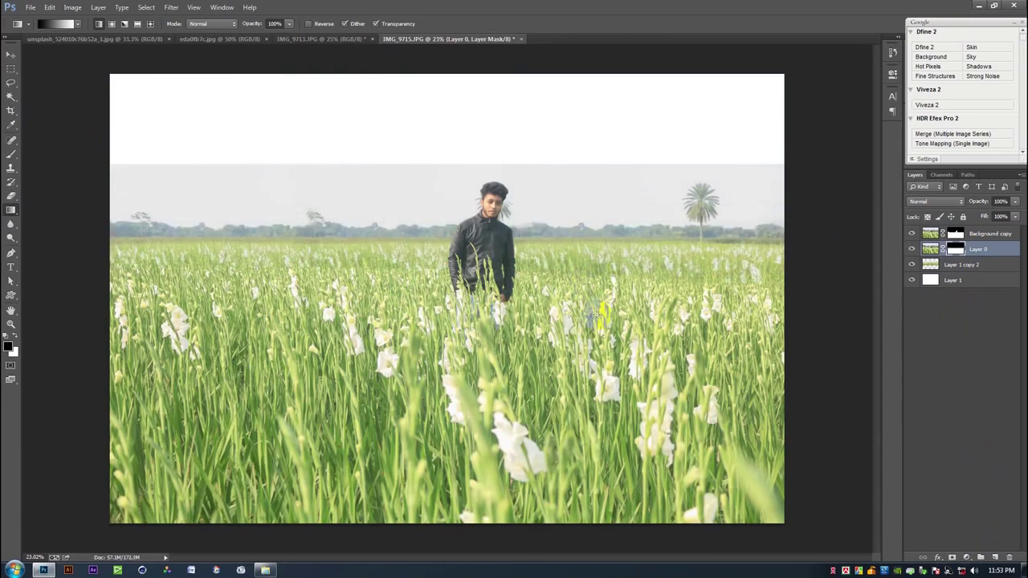
key(ctrl+z)
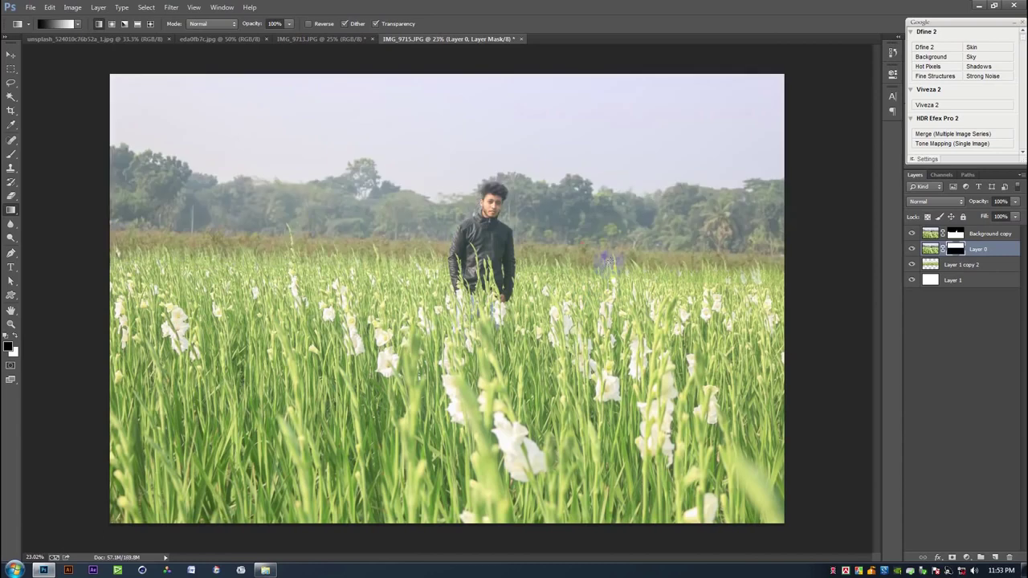
key(ctrl+z)
drag(623, 272, 624, 273)
drag(627, 217, 629, 304)
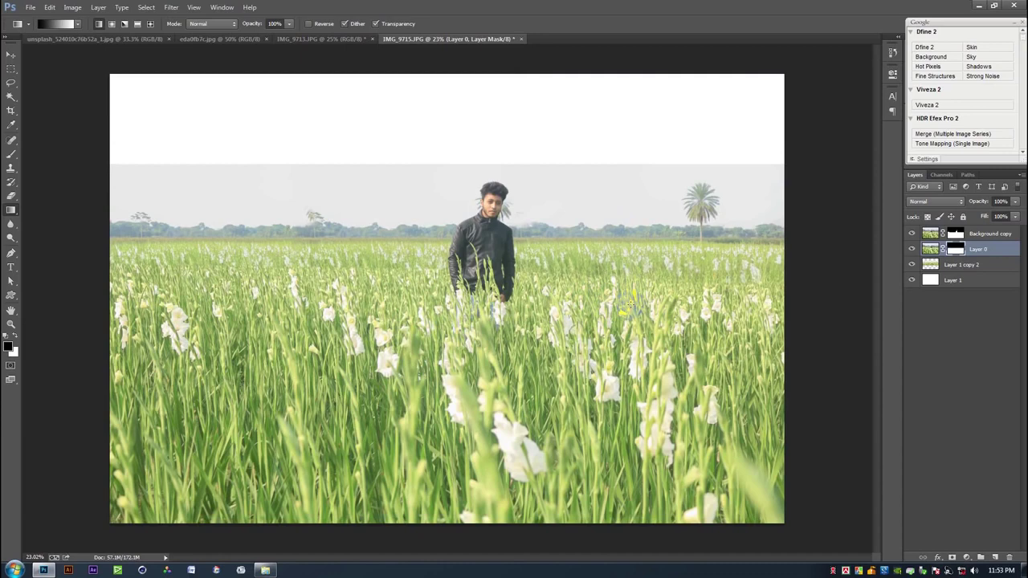
click(988, 233)
Enlarge the mask brush and raise its opacity to 100%
scroll(265, 281, up, 2)
drag(338, 270, 528, 282)
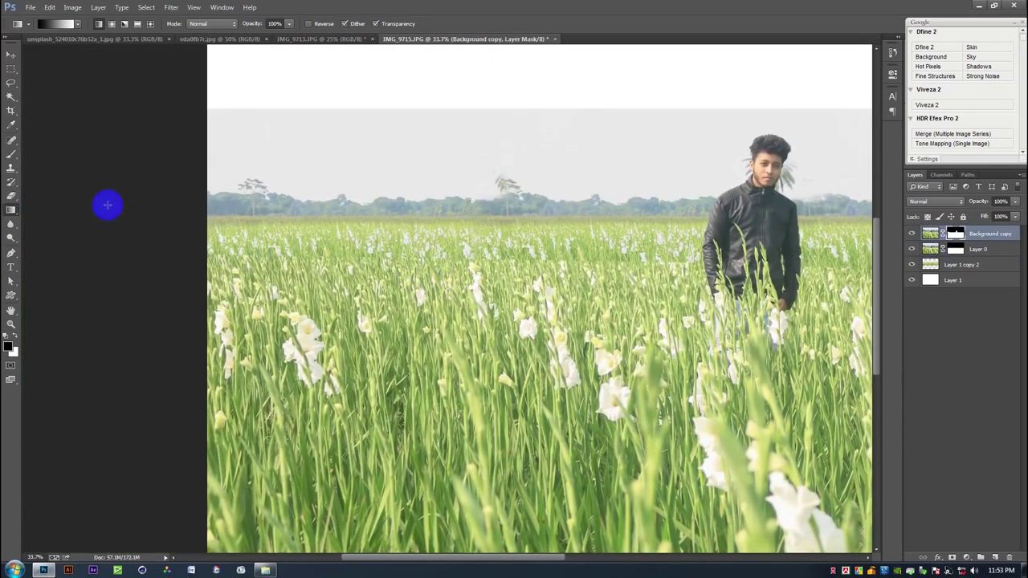
click(11, 153)
right_click(386, 234)
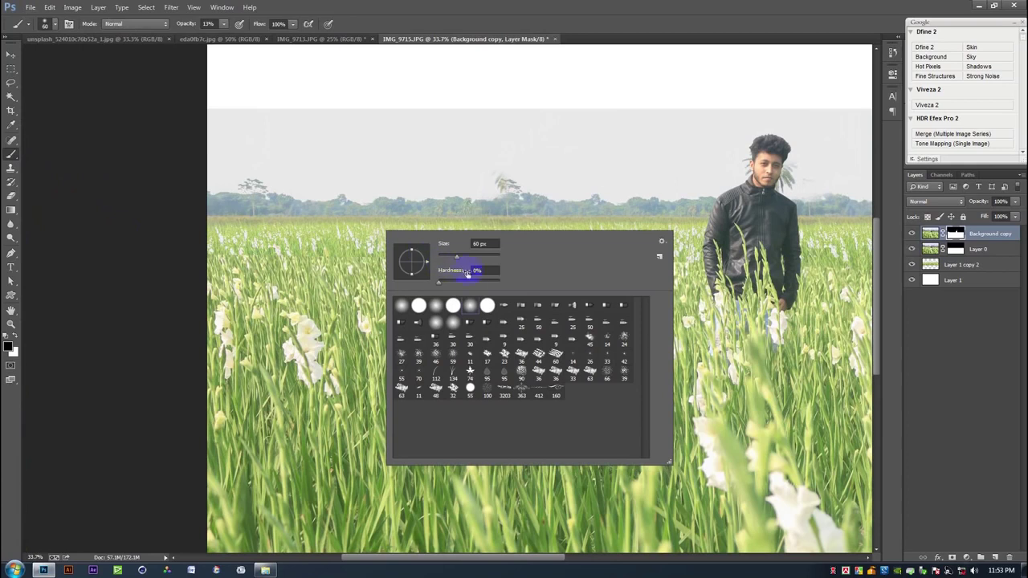
key(Return)
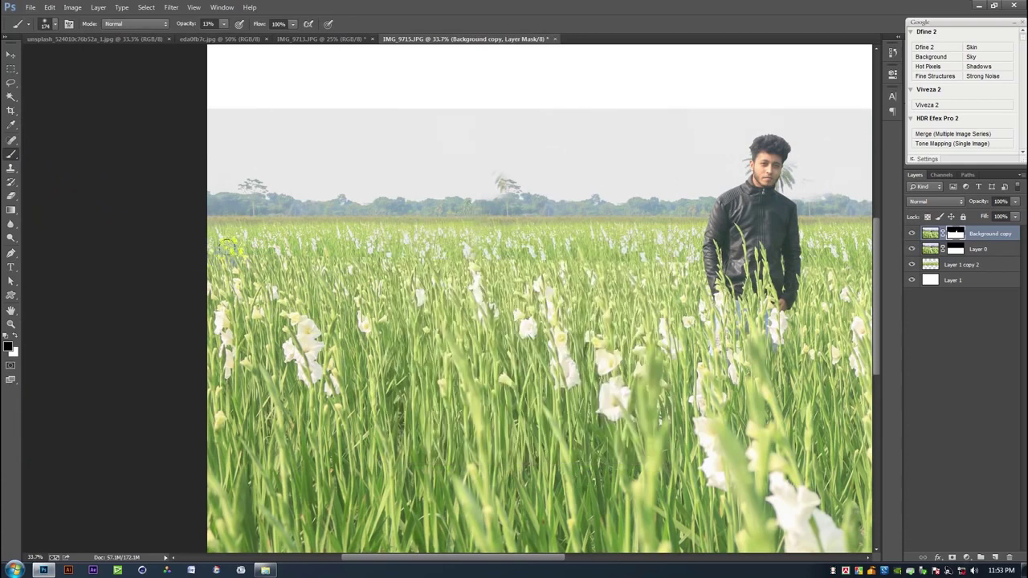
drag(972, 249, 250, 318)
drag(183, 23, 360, 51)
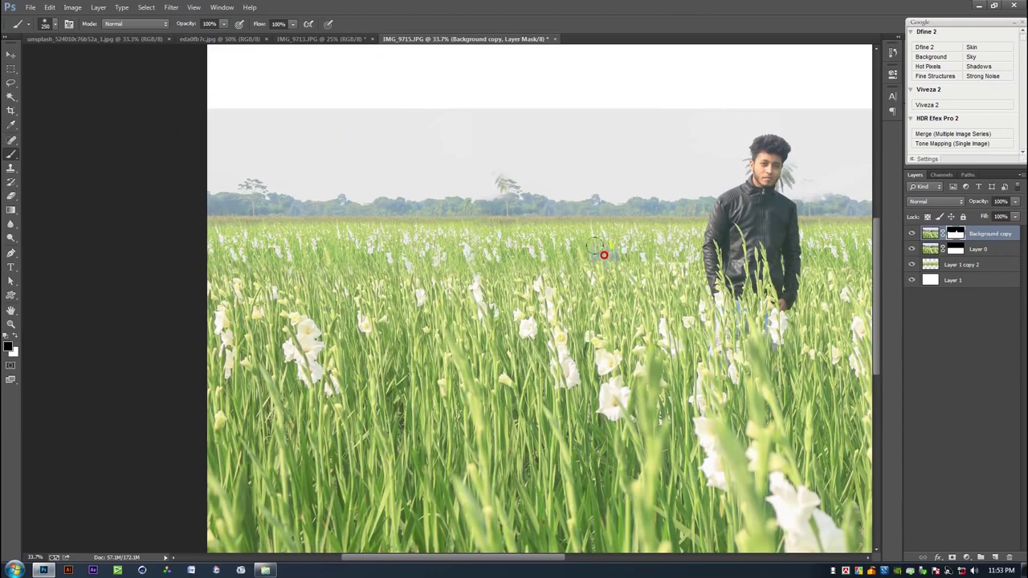
Move the palm-strip backdrop about 132 px lower to realign the horizon behind the man
scroll(526, 234, right, 5)
scroll(526, 234, down, 1)
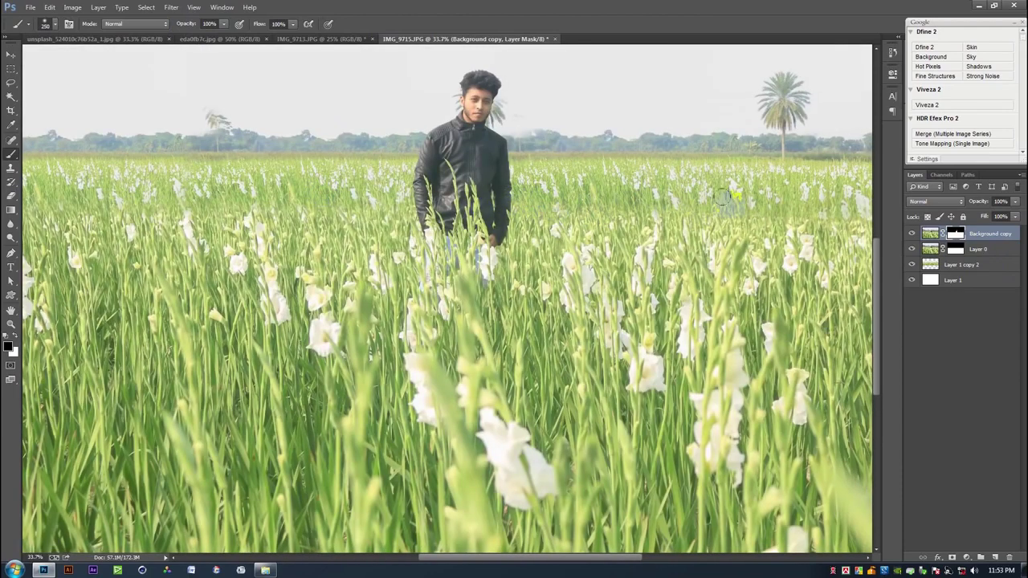
scroll(727, 197, right, 4)
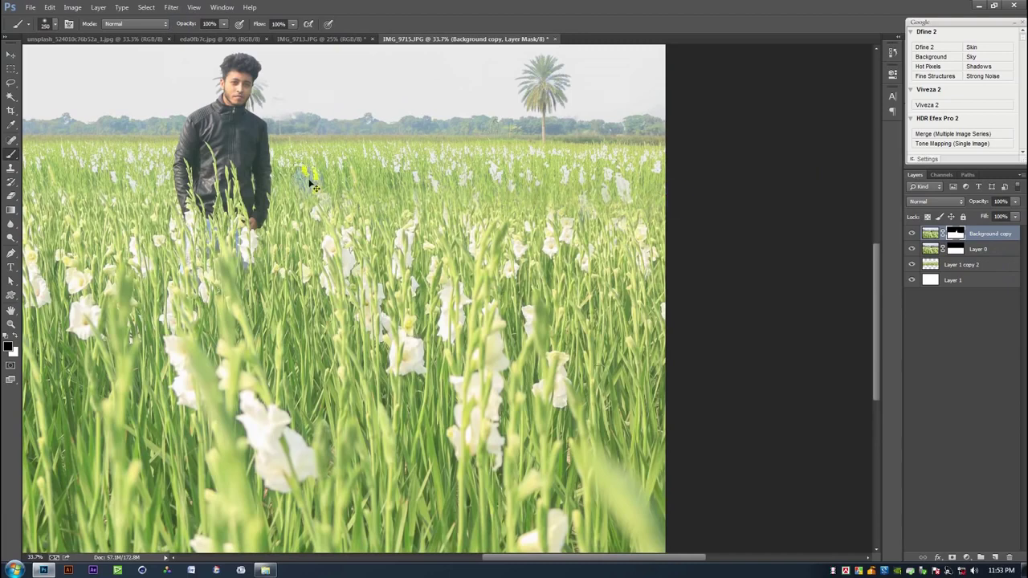
key(ctrl+minus)
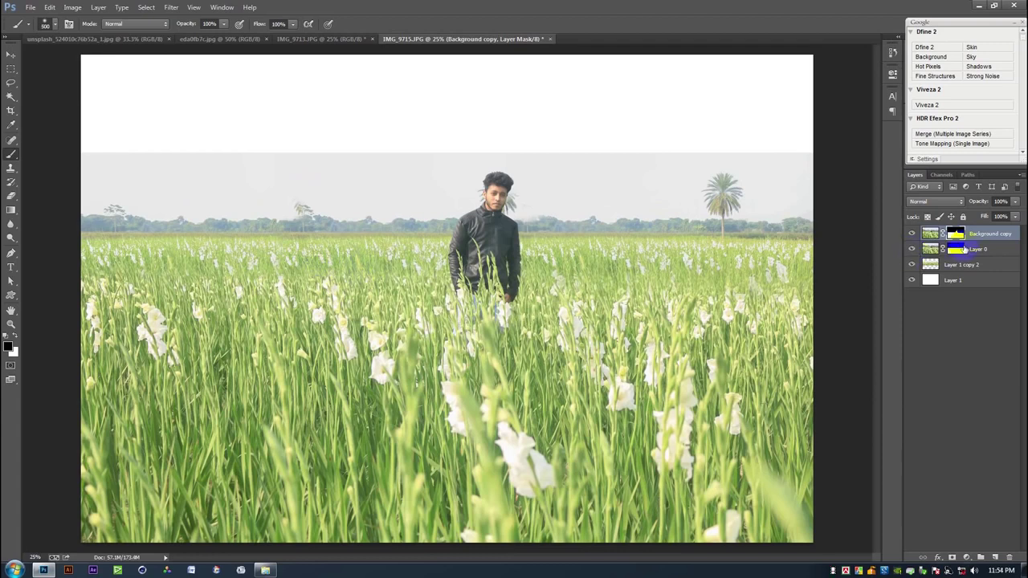
click(988, 267)
click(10, 53)
mouse_move(434, 276)
mouse_down()
mouse_move(424, 251)
mouse_move(428, 288)
mouse_up()
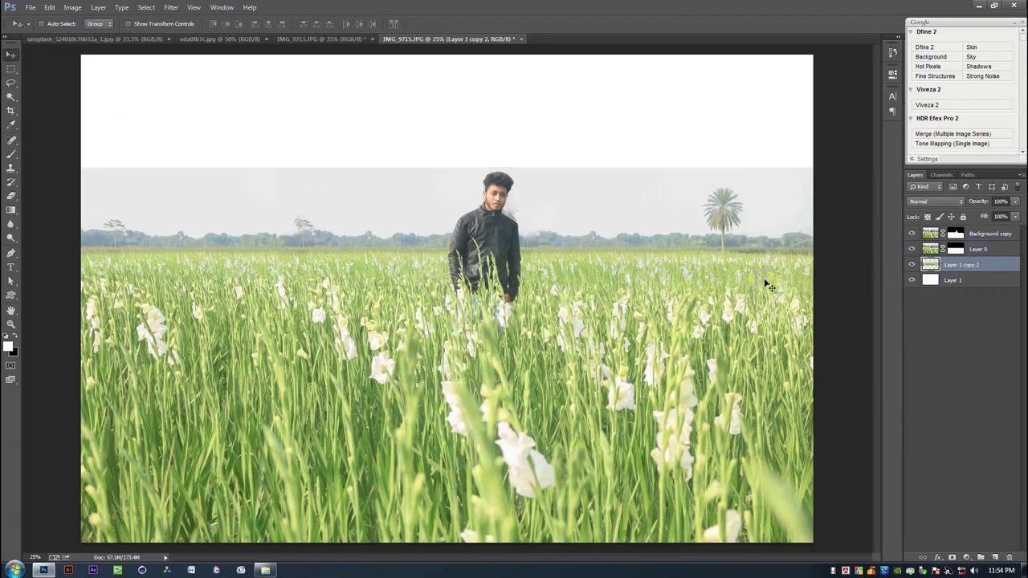
Mask the field layer, then Camera Raw the lake photo: Highlights +32, Shadows +100, Whites +76
click(950, 557)
key(x)
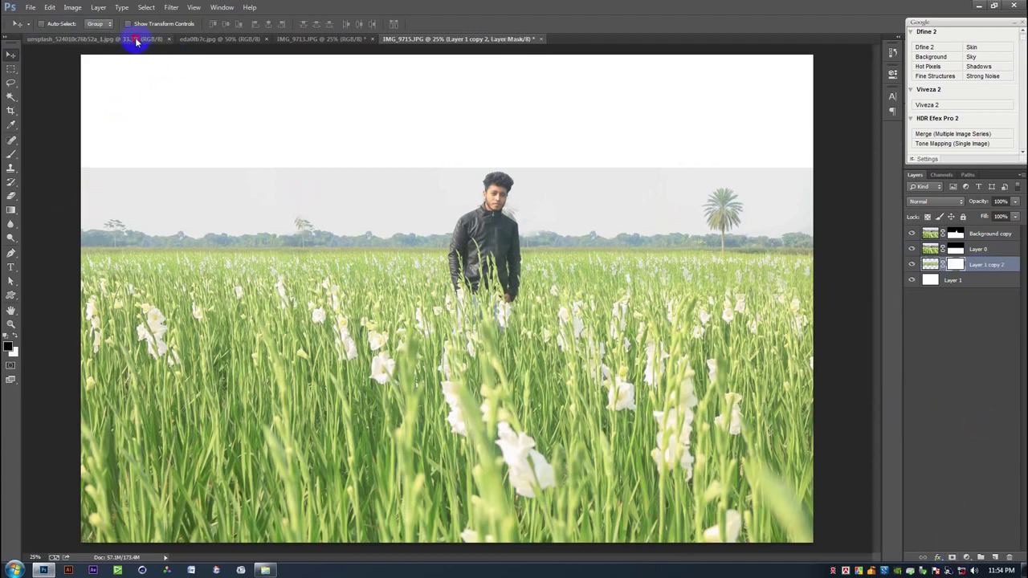
click(135, 42)
click(178, 11)
click(197, 70)
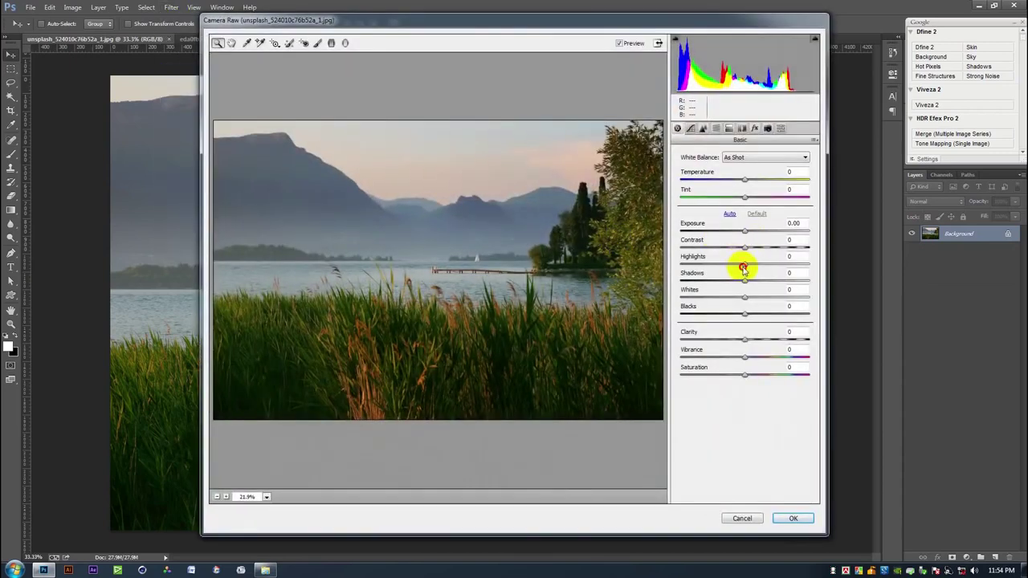
drag(743, 268, 659, 264)
drag(749, 280, 833, 291)
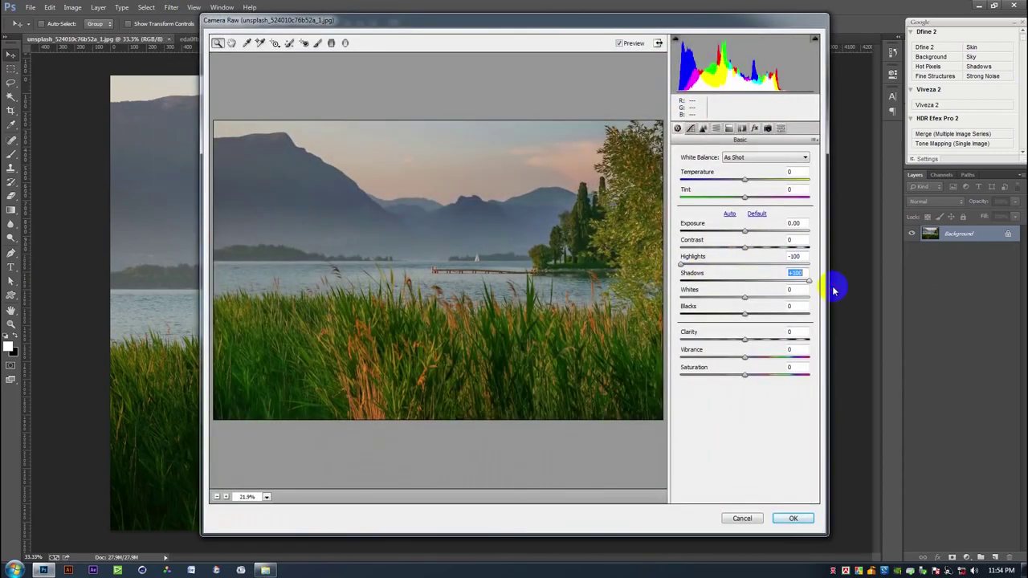
mouse_move(714, 264)
mouse_down()
mouse_move(764, 275)
mouse_move(727, 257)
mouse_up()
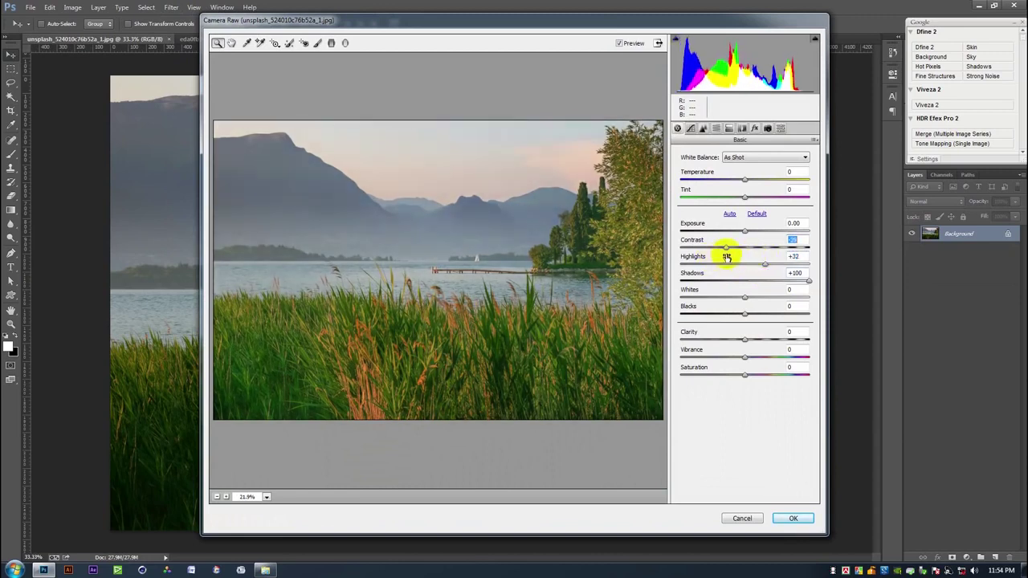
drag(744, 297, 794, 297)
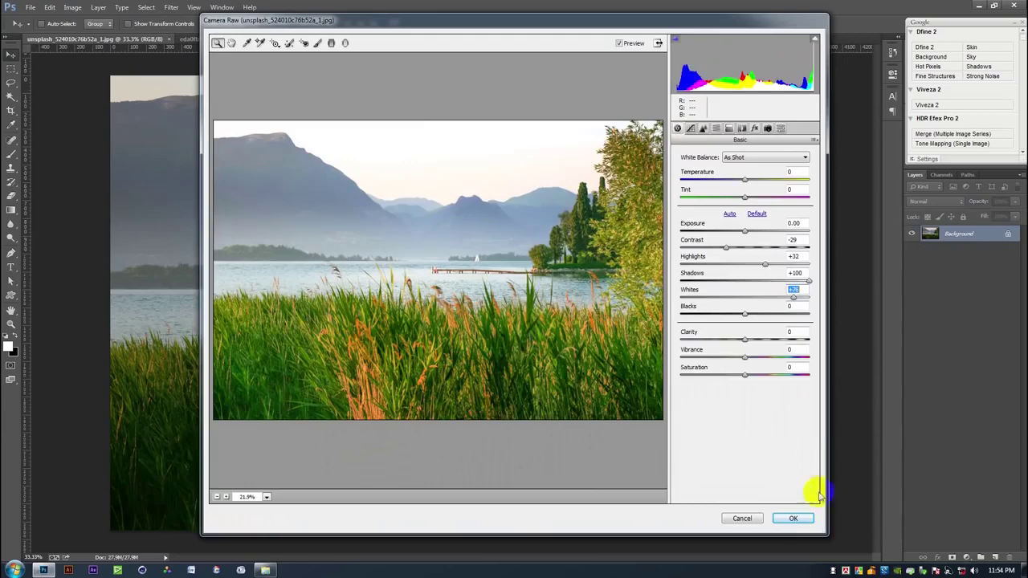
click(793, 518)
click(369, 40)
click(414, 39)
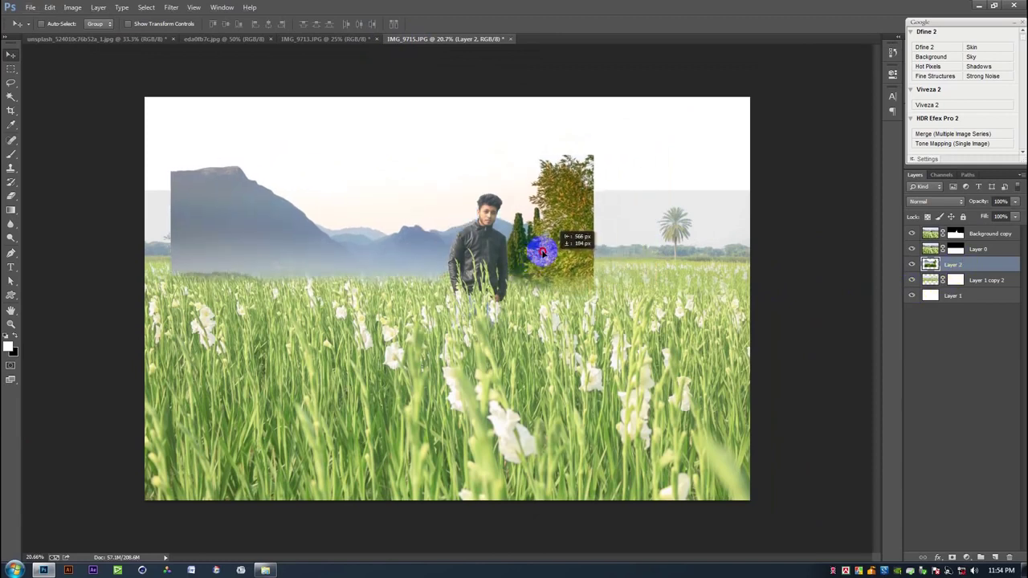
Place the mountains layer beneath the field layer, shifted left and slightly down
drag(610, 237, 522, 233)
drag(971, 283, 971, 288)
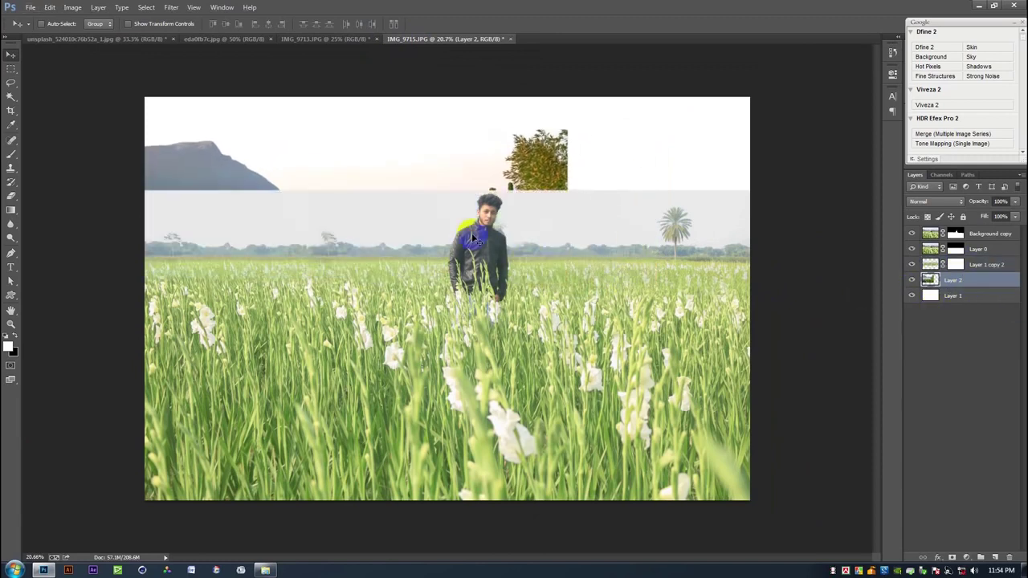
drag(470, 223, 472, 239)
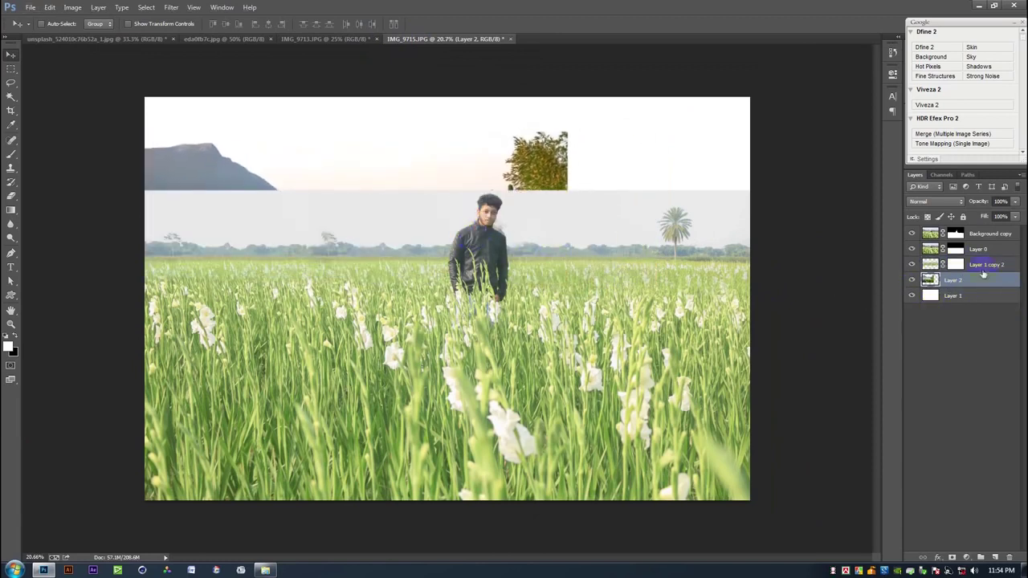
Gradient-fade the field layer's sky into the mountains and lower the mountains slightly
click(955, 265)
click(11, 209)
drag(283, 183, 284, 289)
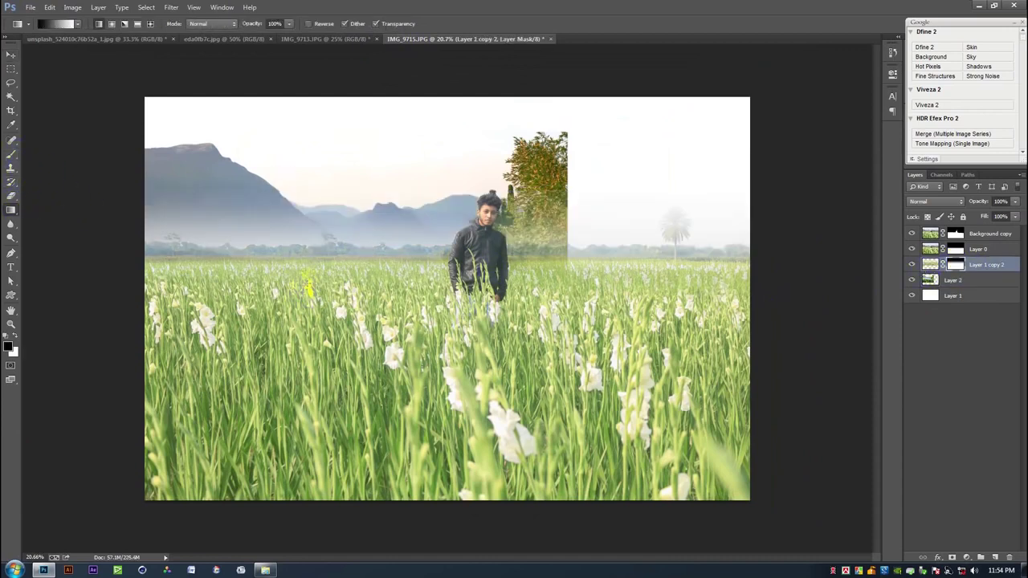
drag(319, 259, 317, 266)
click(11, 53)
ctrl+click(661, 273)
drag(661, 273, 640, 278)
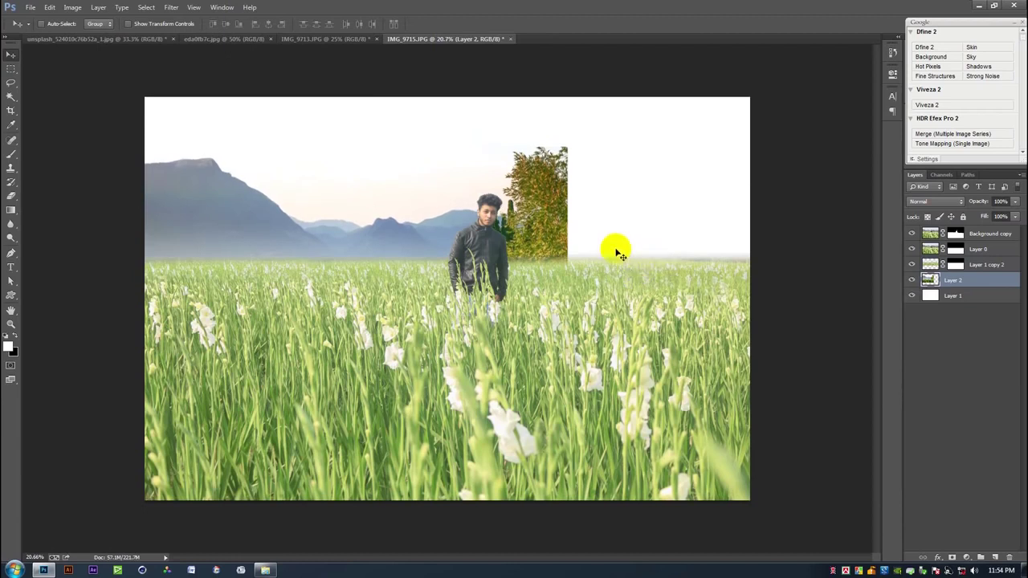
Lasso the tree on the mountains layer, delete it, then undo and deselect
click(10, 83)
mouse_move(594, 104)
mouse_down()
mouse_move(592, 132)
mouse_move(484, 172)
mouse_move(442, 227)
mouse_up()
drag(519, 297, 664, 185)
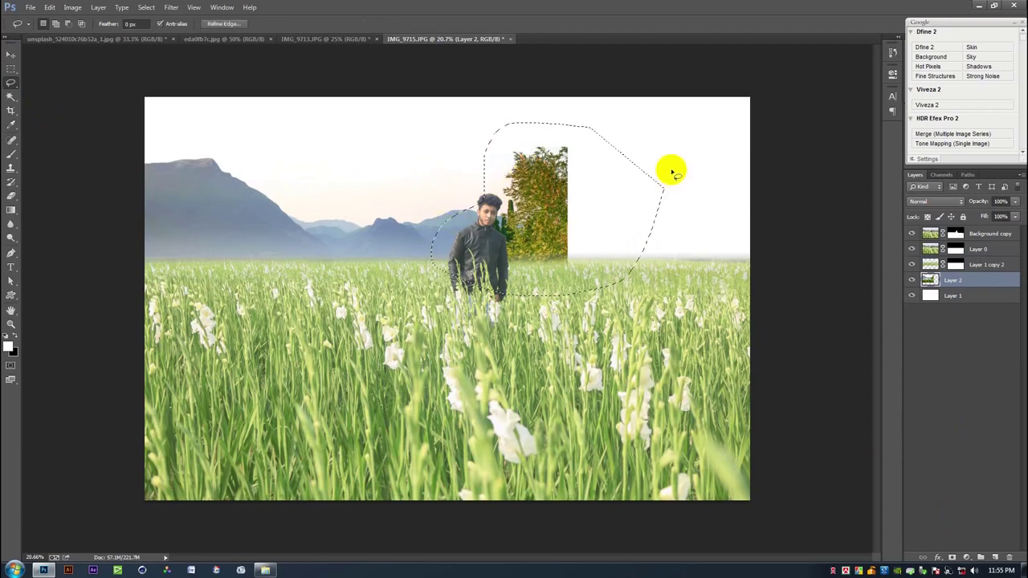
key(Delete)
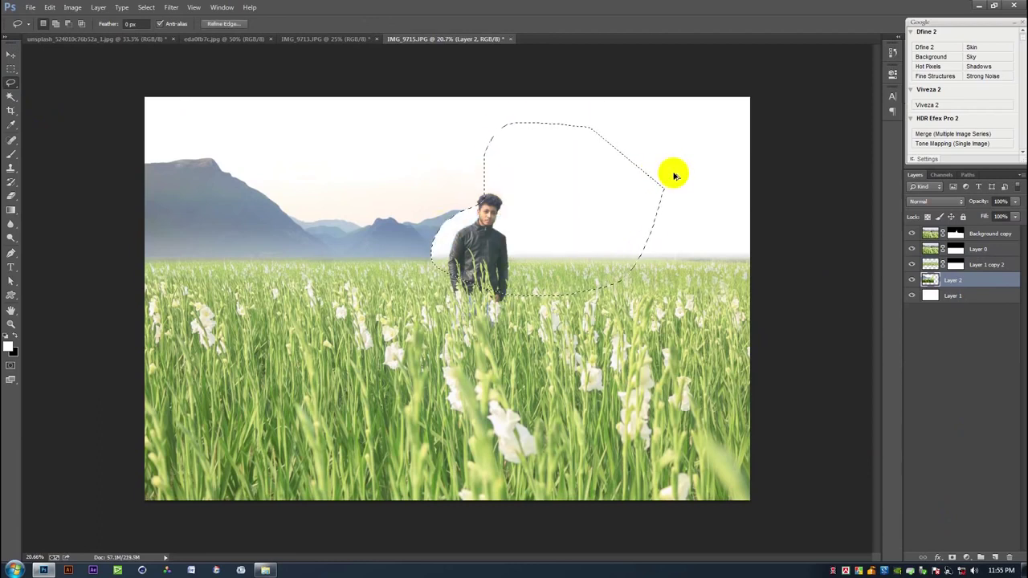
key(ctrl+z)
click(835, 217)
Hide the man's layer, delete the tree from the mountains layer, and duplicate the layer
click(911, 233)
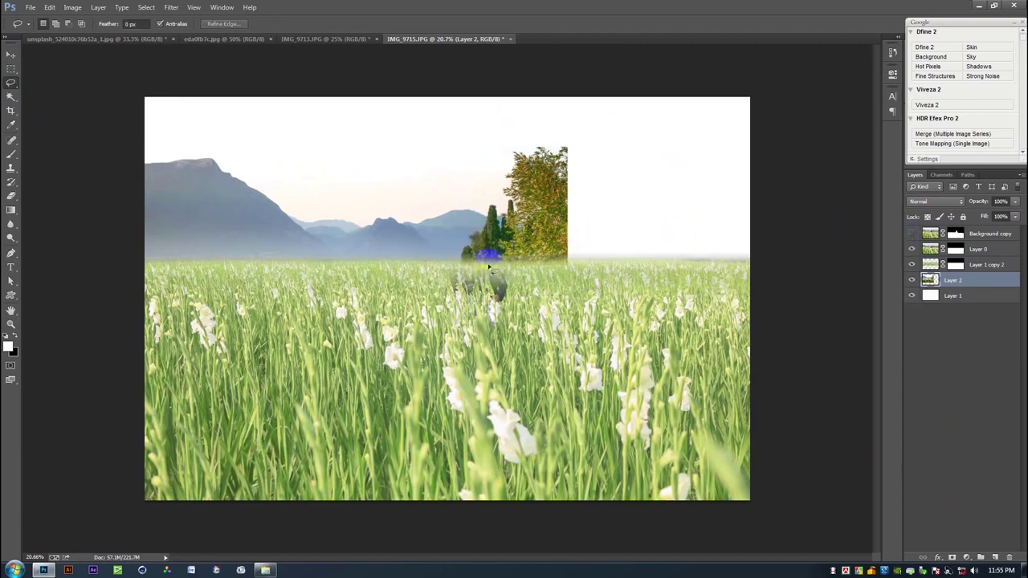
drag(477, 218, 498, 293)
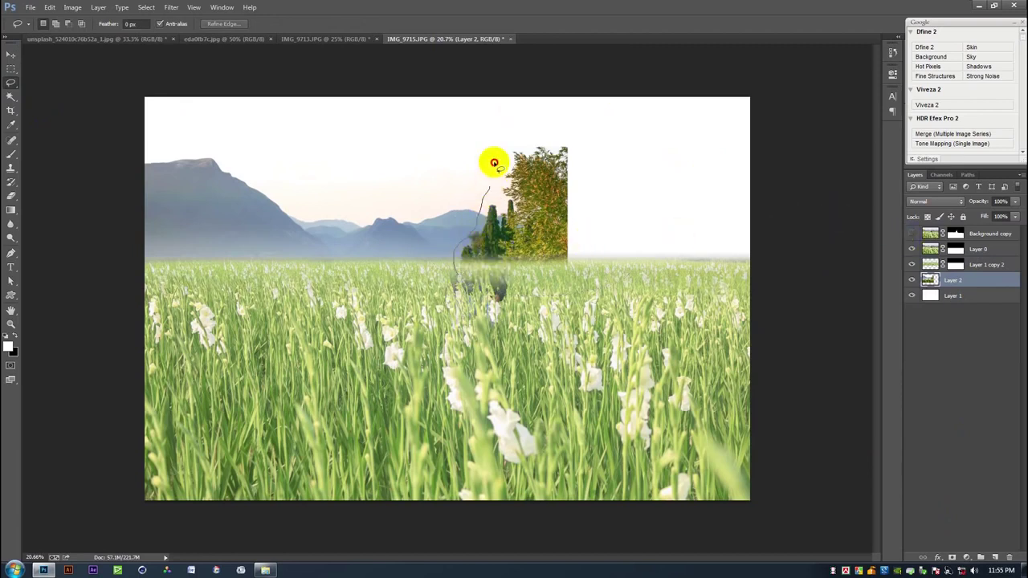
key(Delete)
click(409, 246)
click(11, 54)
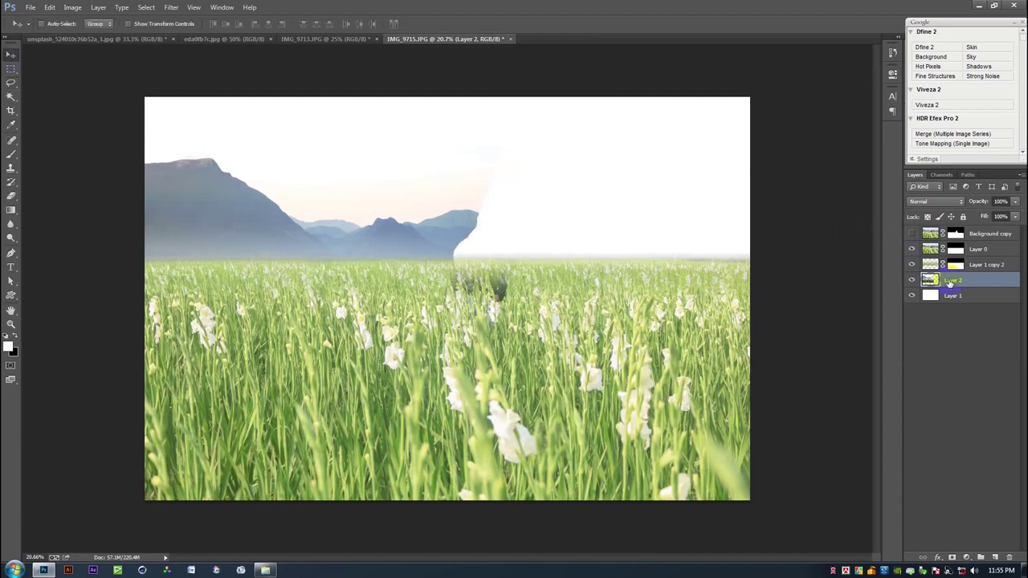
key(ctrl+j)
key(ctrl+t)
Flip the mountains copy horizontally, move it right, scale to about 75%, and nudge it down
right_click(540, 228)
click(563, 391)
mouse_move(430, 286)
mouse_down()
mouse_move(677, 286)
mouse_move(562, 286)
mouse_up()
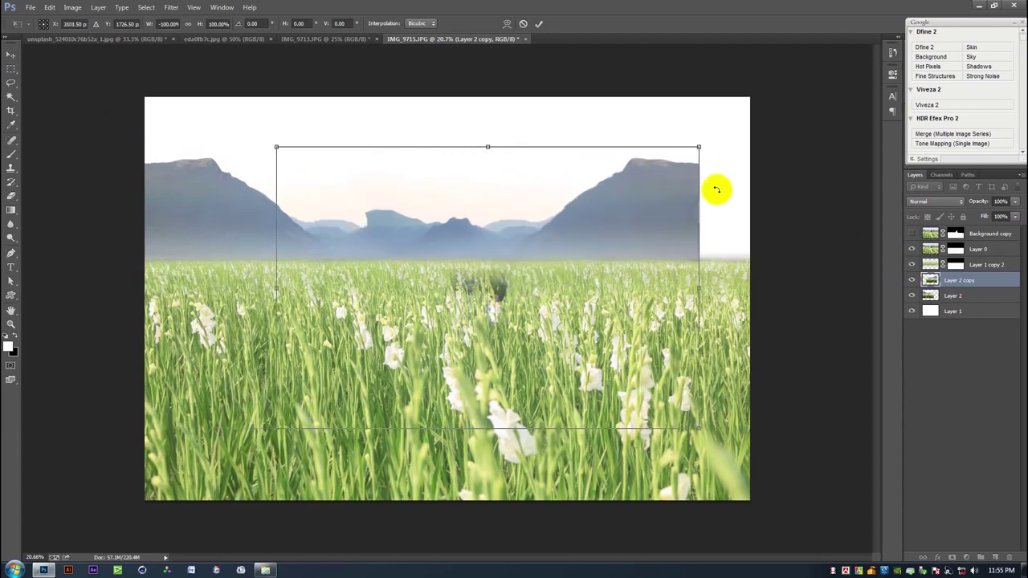
drag(697, 147, 576, 191)
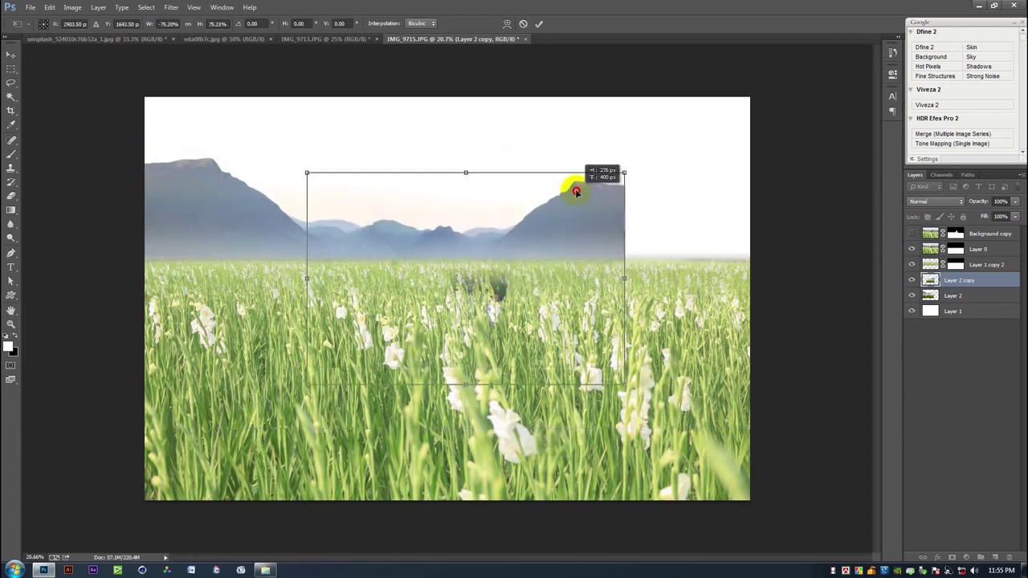
drag(576, 191, 575, 194)
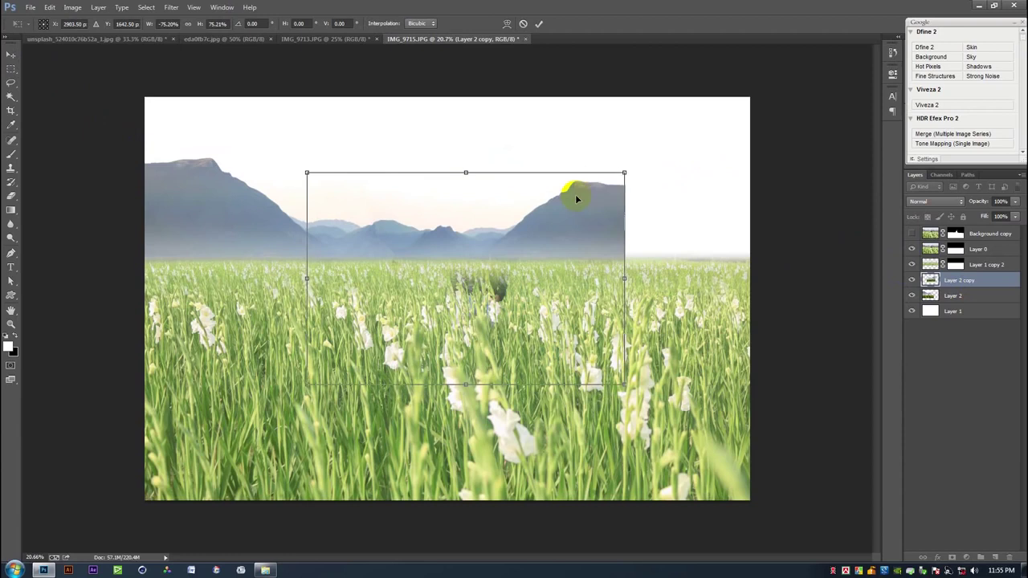
key(shift+Down)
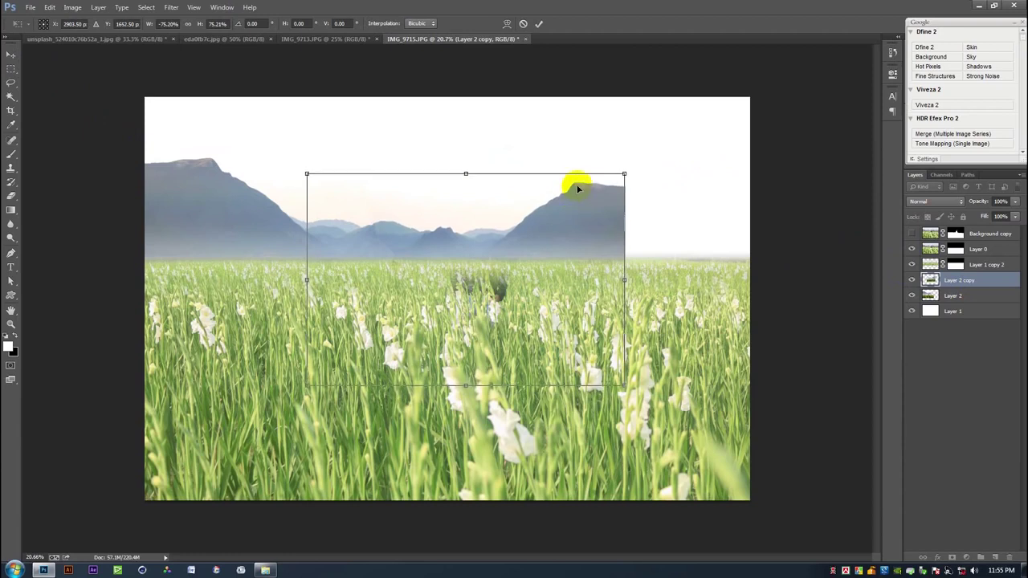
key(Return)
Erase the middle overlap, then with a 700 px eraser fade the right mountain's edge
key(e)
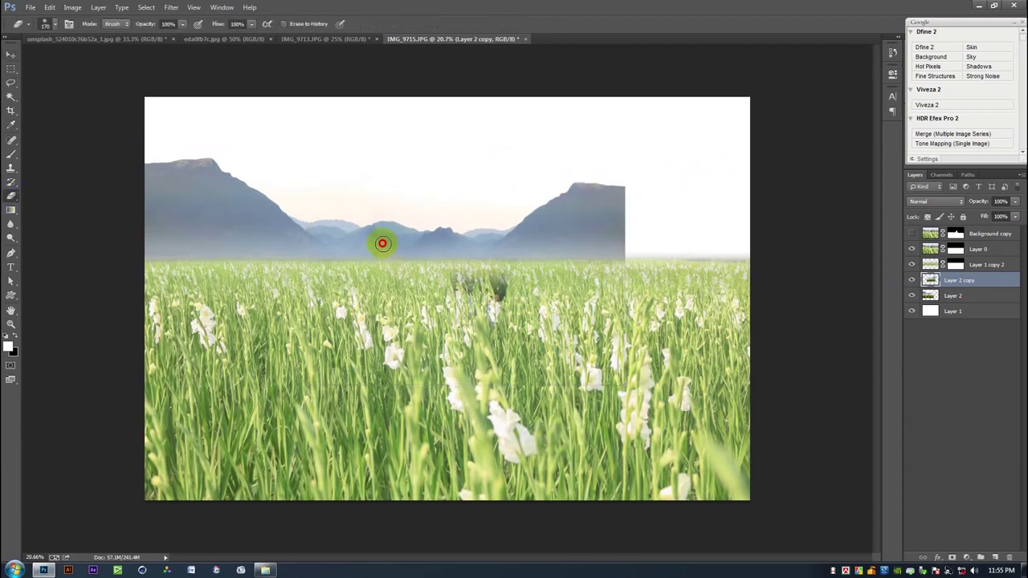
mouse_move(376, 219)
mouse_down()
mouse_move(452, 219)
mouse_move(465, 236)
mouse_up()
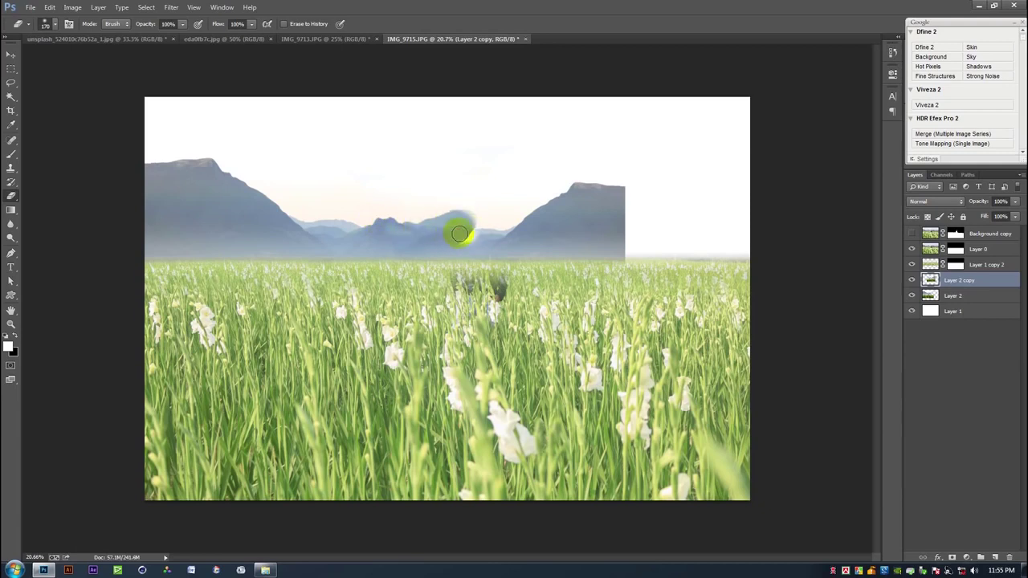
scroll(435, 303, up, 2)
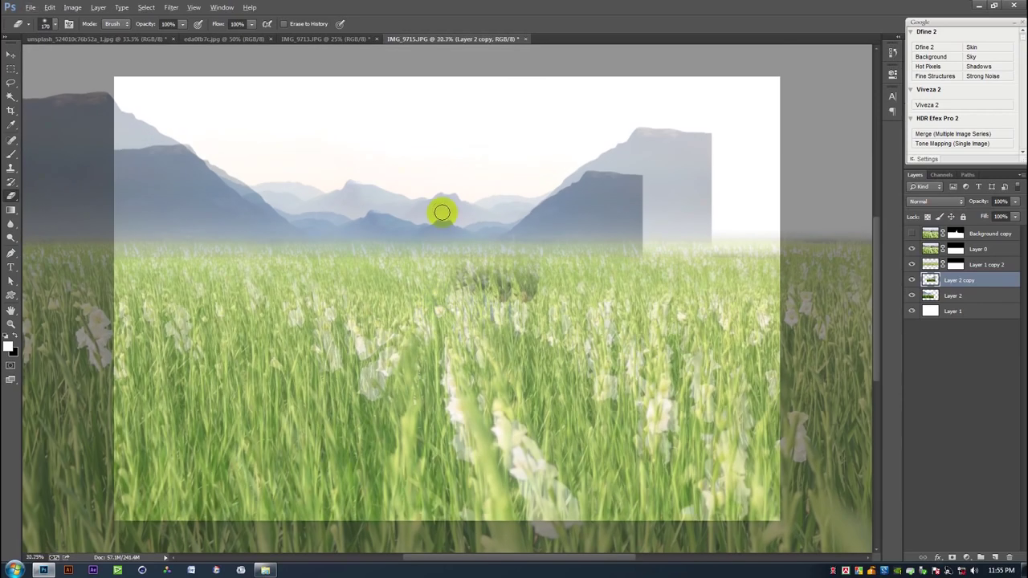
scroll(458, 219, down, 3)
key(bracketright)
key(bracketright)
key(bracketright)
mouse_move(604, 231)
mouse_down()
mouse_move(612, 256)
mouse_move(608, 241)
mouse_up()
Close the lake and palm-field photos without saving their changes
click(10, 55)
click(96, 38)
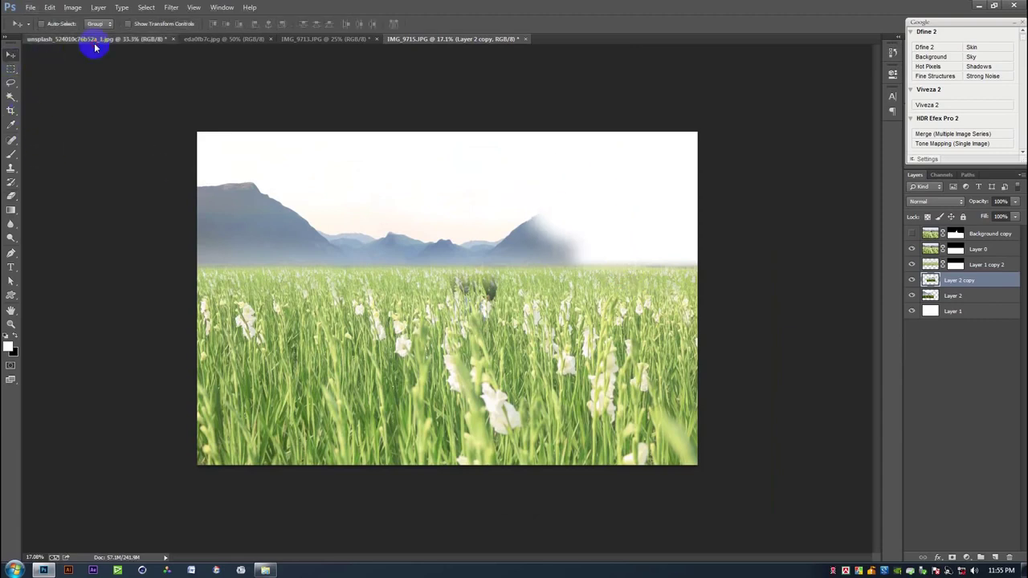
click(173, 39)
click(516, 214)
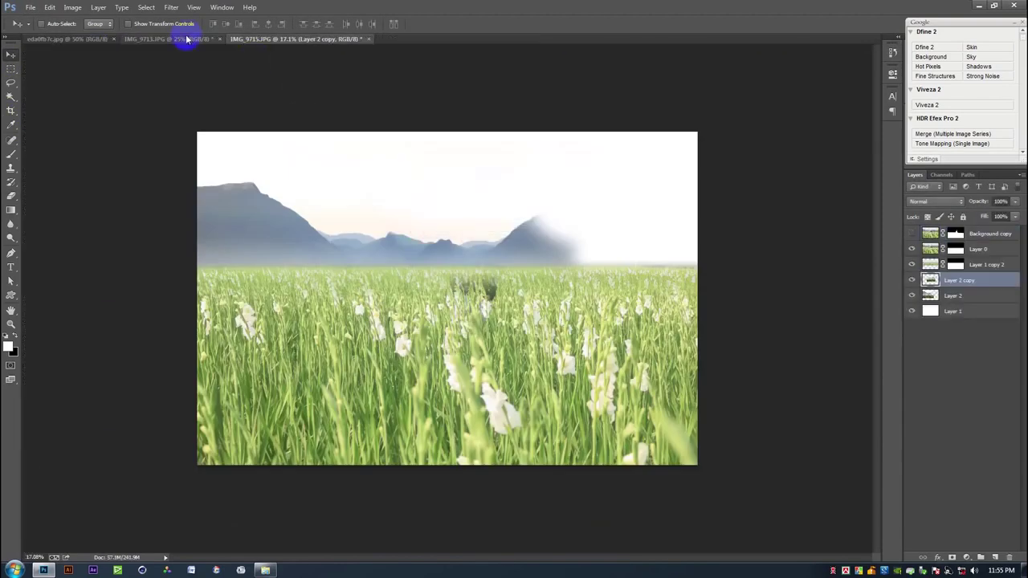
click(187, 39)
click(211, 38)
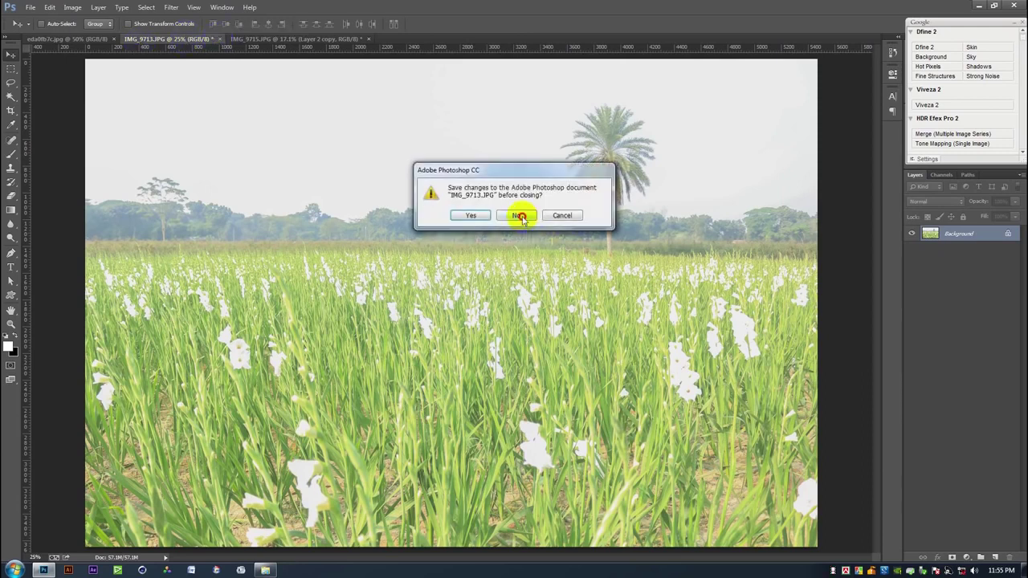
click(516, 214)
Brighten the river photo with the last filter and lasso-select its forested right bank
click(88, 38)
click(11, 252)
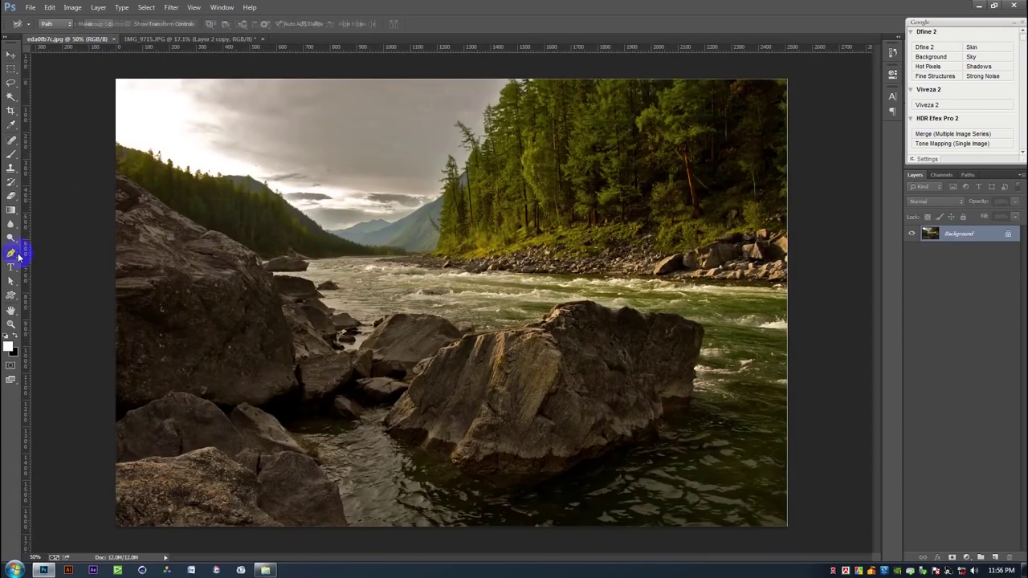
click(12, 84)
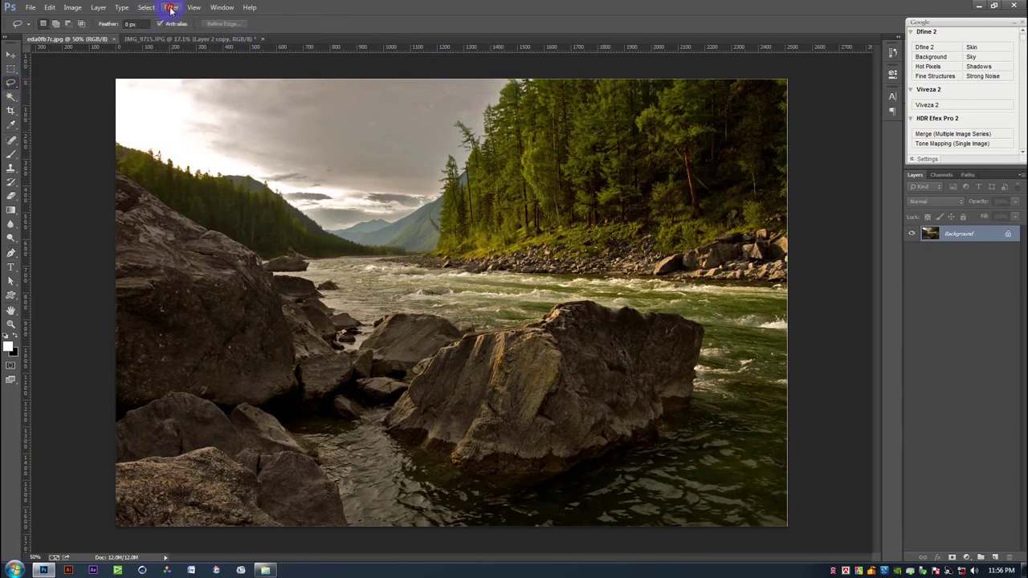
click(170, 8)
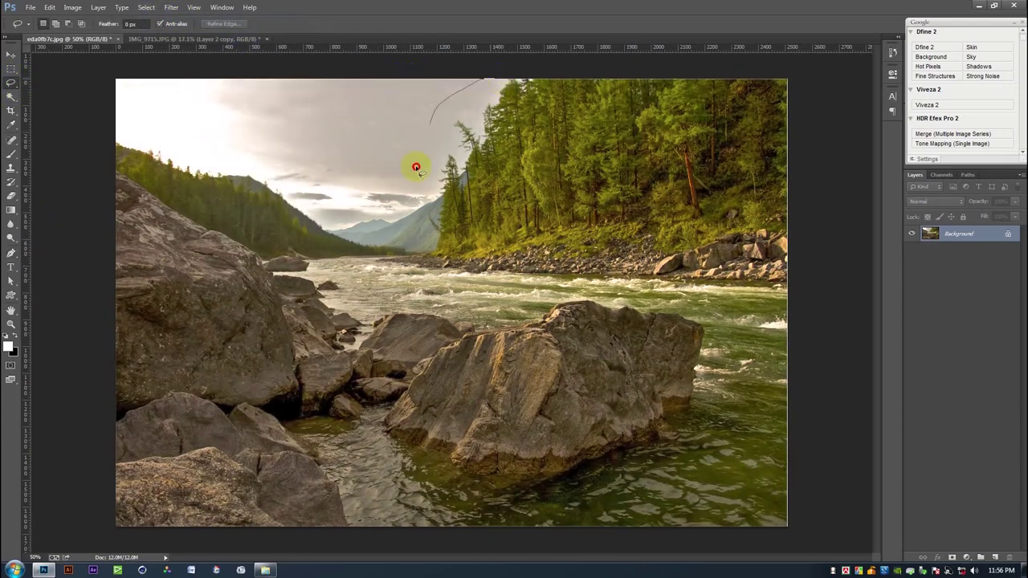
drag(582, 277, 785, 133)
drag(514, 71, 812, 97)
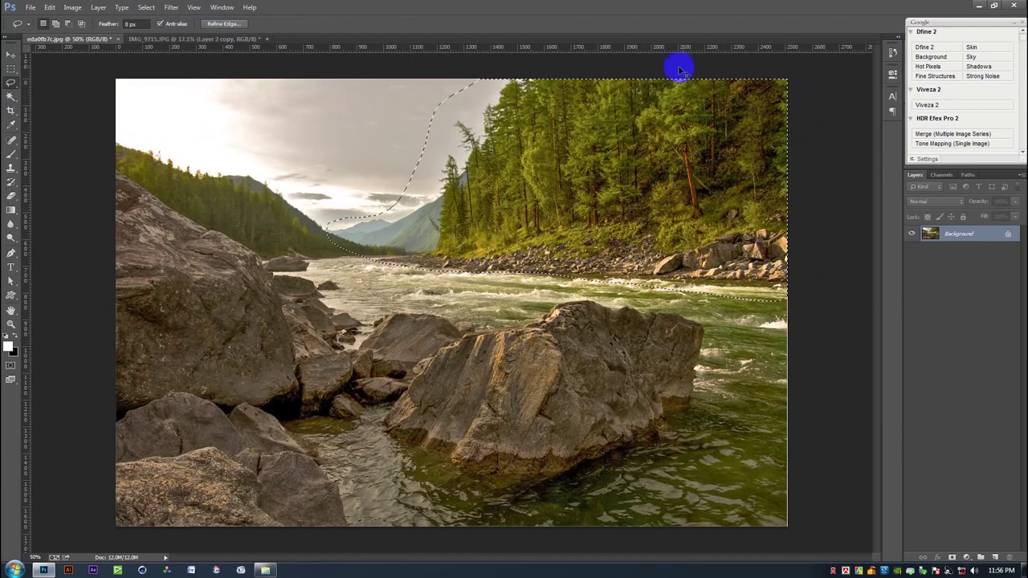
click(231, 39)
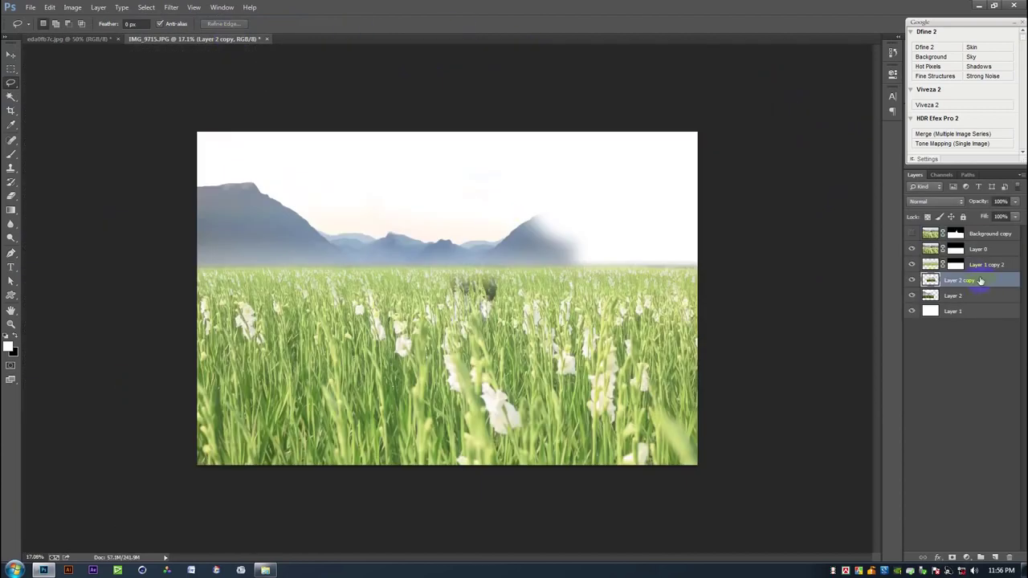
Paste the river forest as Layer 3, enlarged to about 235% over the upper right
key(ctrl+v)
key(ctrl+t)
drag(486, 305, 673, 183)
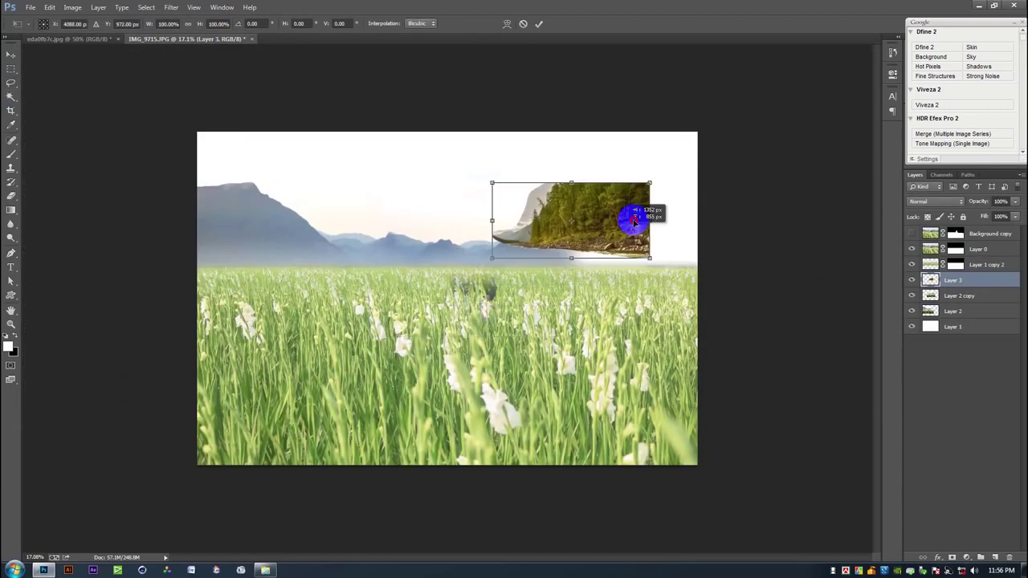
mouse_move(546, 222)
mouse_down()
mouse_move(434, 305)
mouse_move(574, 269)
mouse_up()
drag(703, 175, 819, 127)
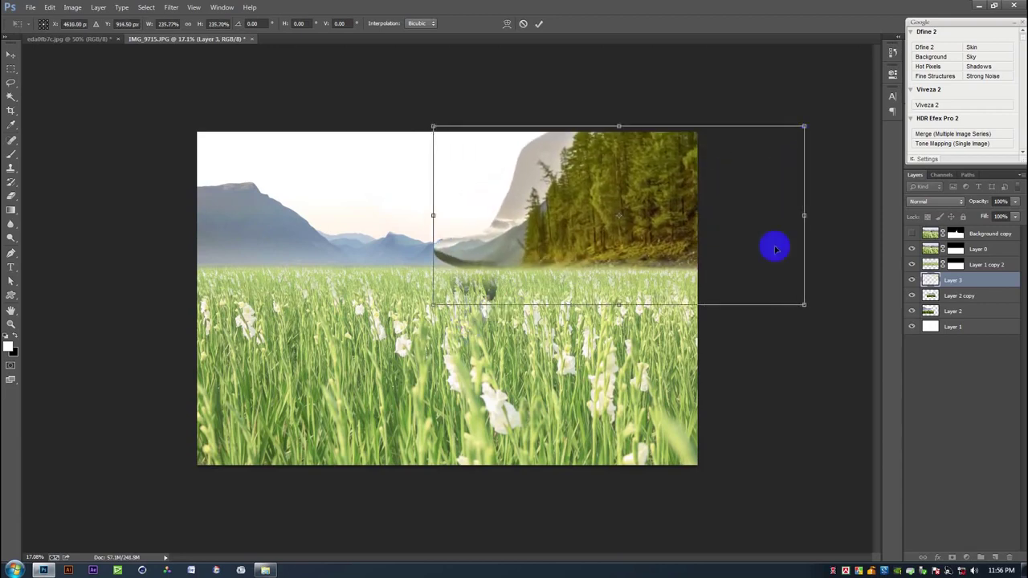
drag(670, 248, 656, 249)
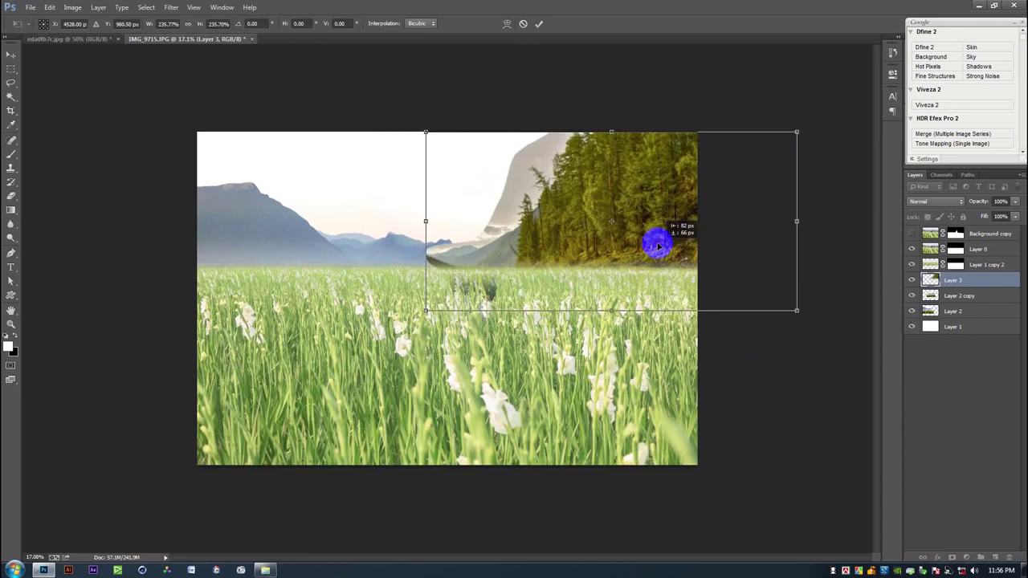
double_click(657, 246)
click(11, 54)
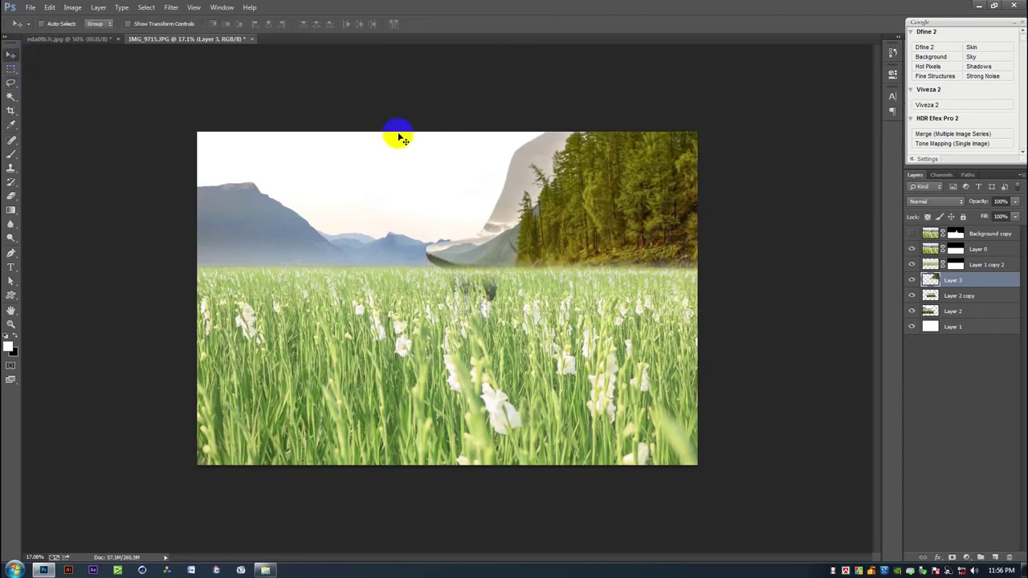
scroll(819, 325, up, 1)
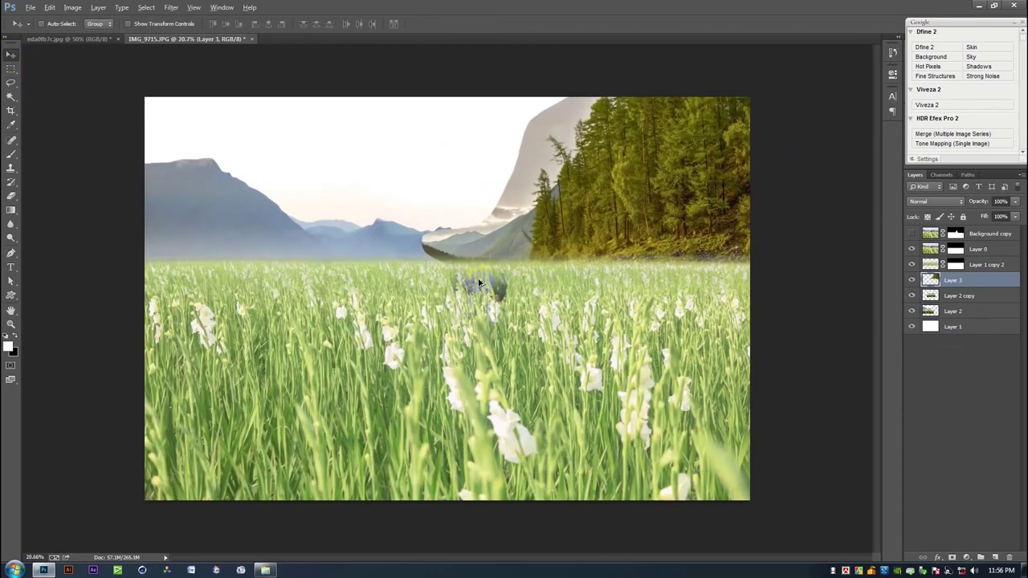
Erase the grey mountain slope left of the trees with a soft eraser, undoing the last stroke
click(11, 196)
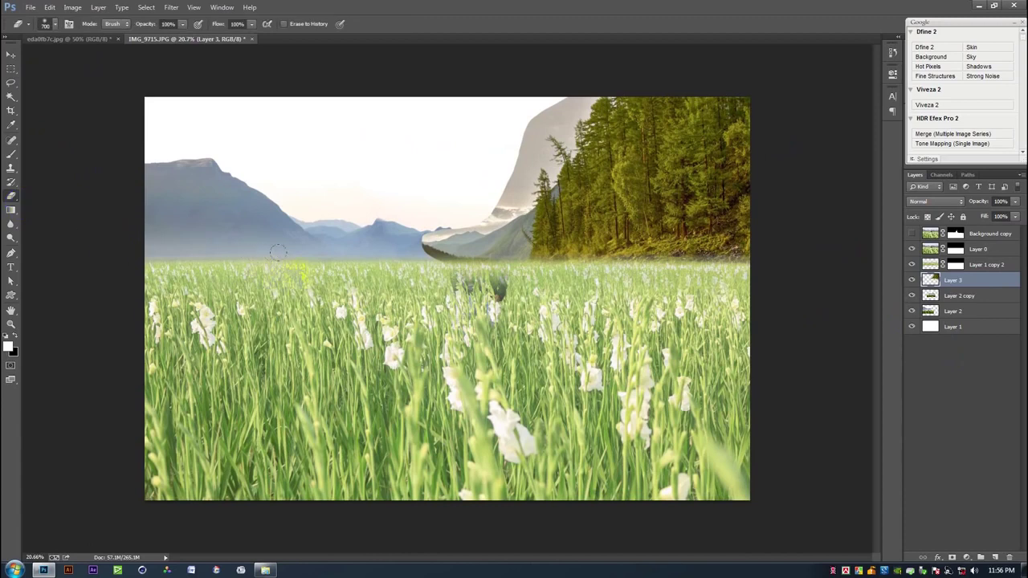
mouse_move(412, 257)
mouse_down()
mouse_move(423, 225)
mouse_move(474, 195)
mouse_move(498, 155)
mouse_up()
mouse_move(468, 123)
mouse_down()
mouse_move(562, 100)
mouse_move(514, 116)
mouse_up()
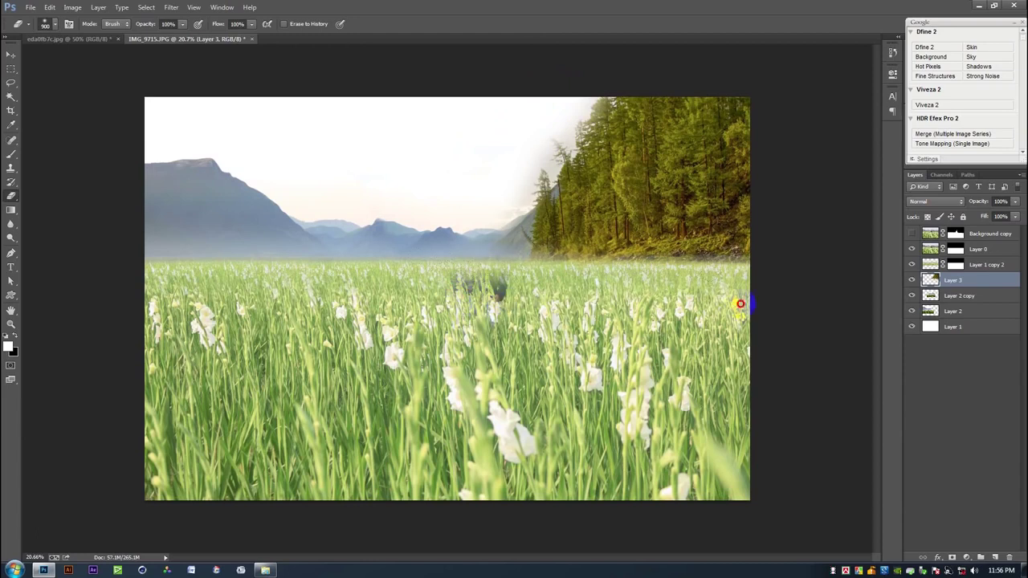
drag(739, 303, 656, 306)
key(ctrl+z)
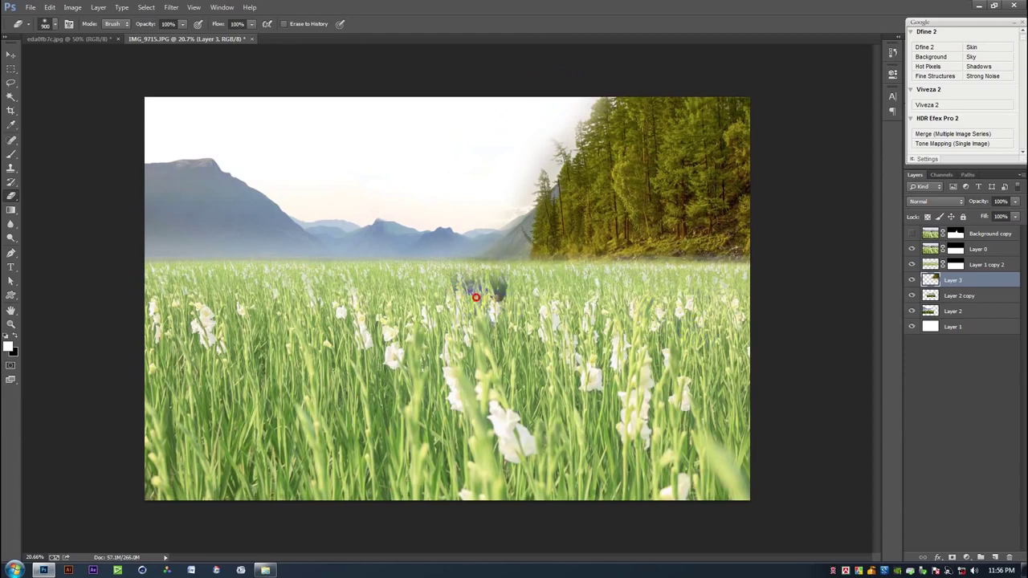
click(237, 22)
Convert the forest layer to a smart object for smart filters
click(146, 7)
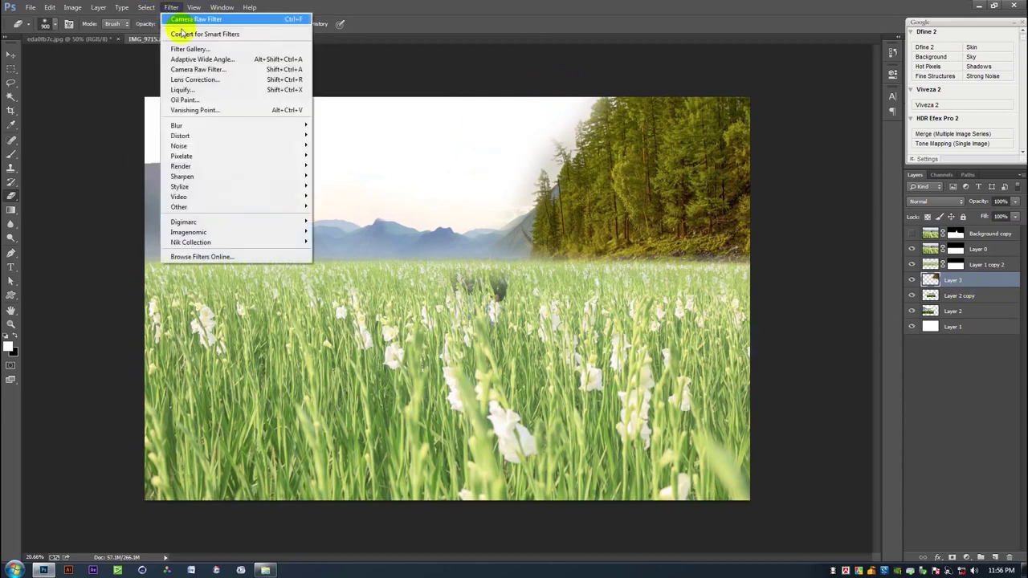
click(183, 30)
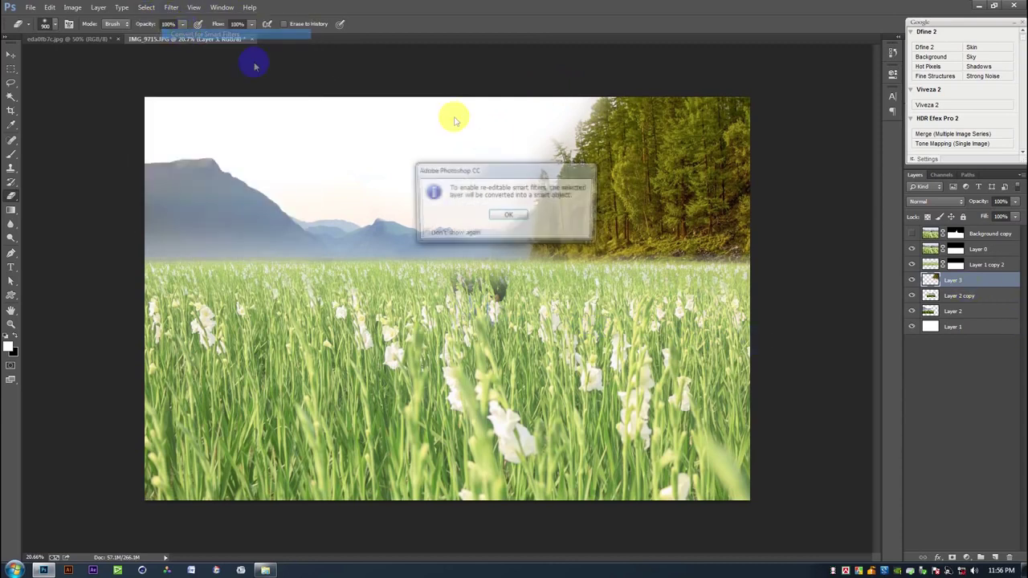
click(505, 216)
Grade the forest in Camera Raw: Tint -36, Contrast -58, Exposure +0.40, lower whites
click(171, 7)
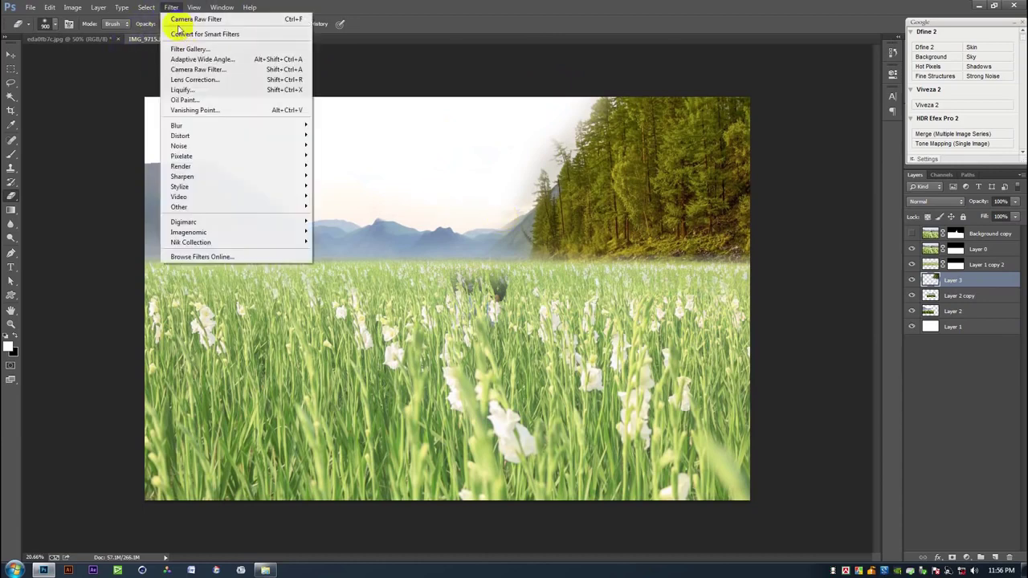
click(195, 69)
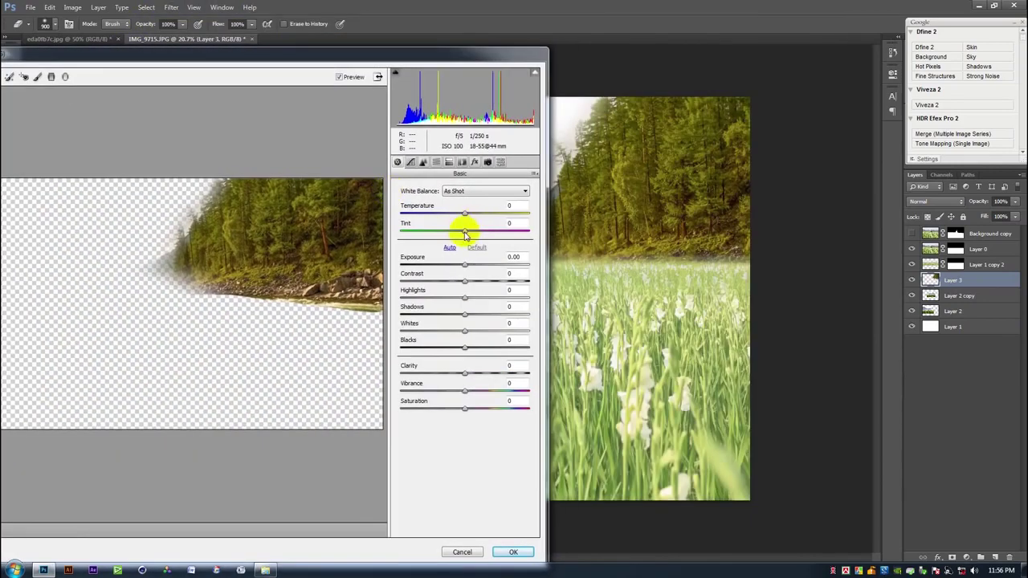
drag(464, 232, 436, 232)
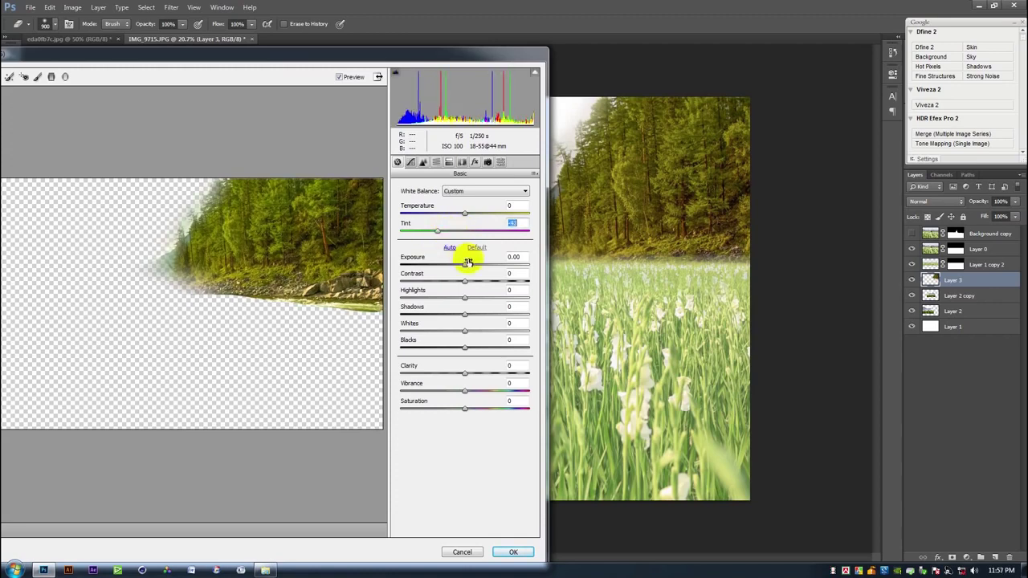
drag(469, 281, 427, 281)
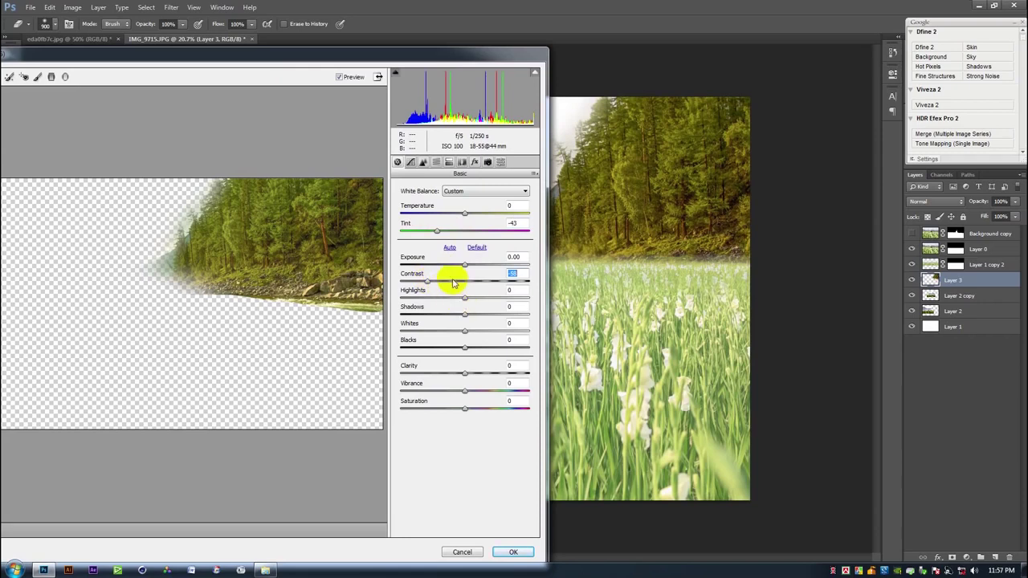
drag(463, 265, 469, 265)
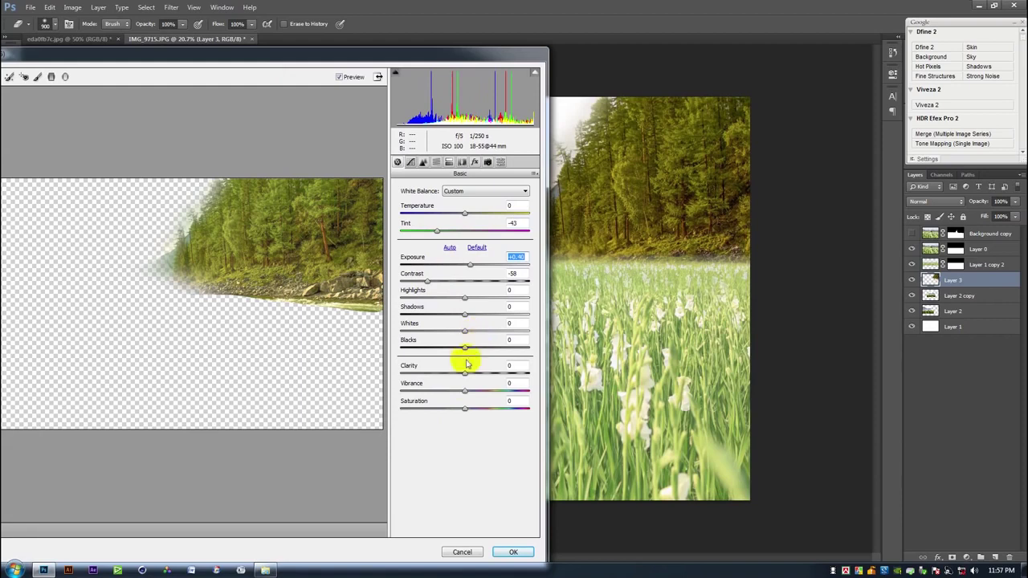
mouse_move(464, 392)
mouse_down()
mouse_move(443, 397)
mouse_move(463, 394)
mouse_move(439, 374)
mouse_move(457, 374)
mouse_up()
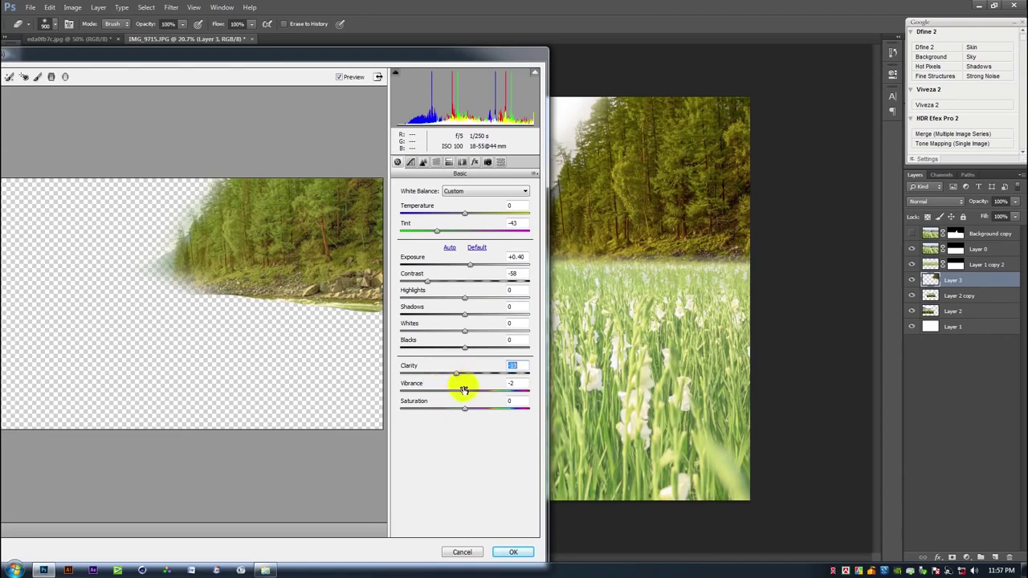
drag(435, 231, 445, 232)
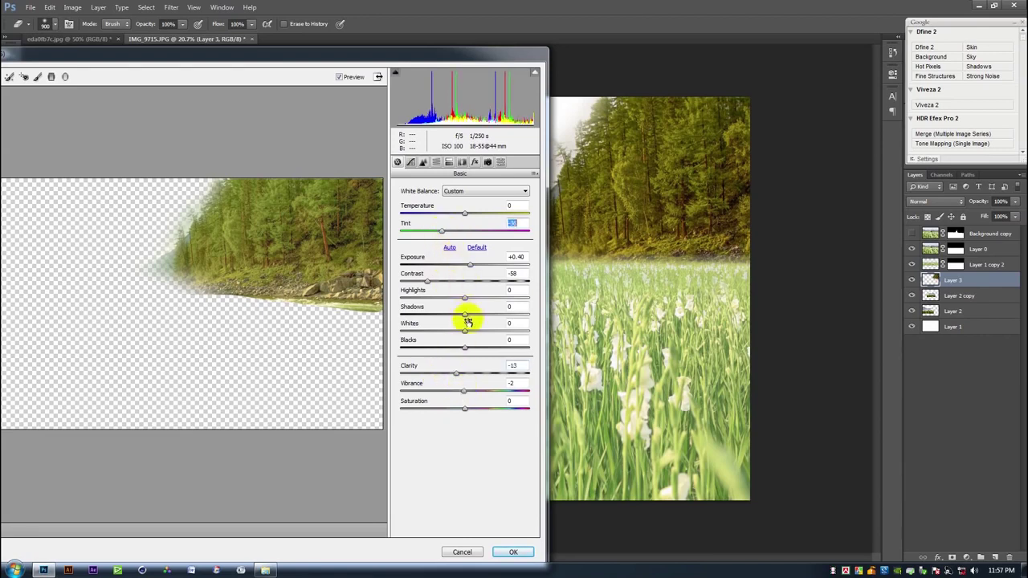
mouse_move(467, 331)
mouse_down()
mouse_move(496, 331)
mouse_move(436, 349)
mouse_move(513, 353)
mouse_move(495, 351)
mouse_up()
Apply the Camera Raw grade and make the man's Background copy layer visible
click(512, 551)
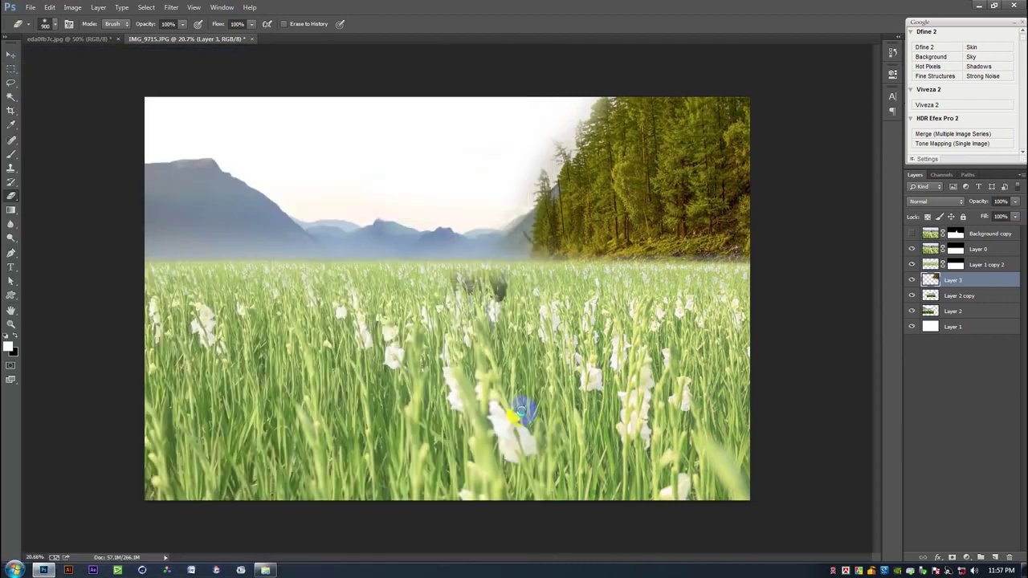
click(11, 54)
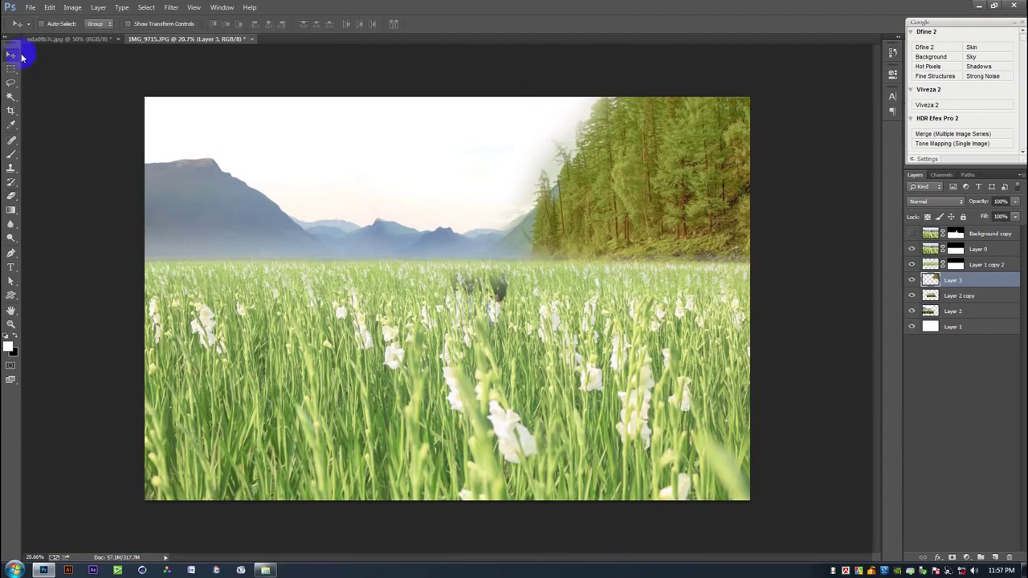
mouse_move(976, 205)
mouse_down()
mouse_move(965, 204)
mouse_move(974, 203)
mouse_up()
click(913, 247)
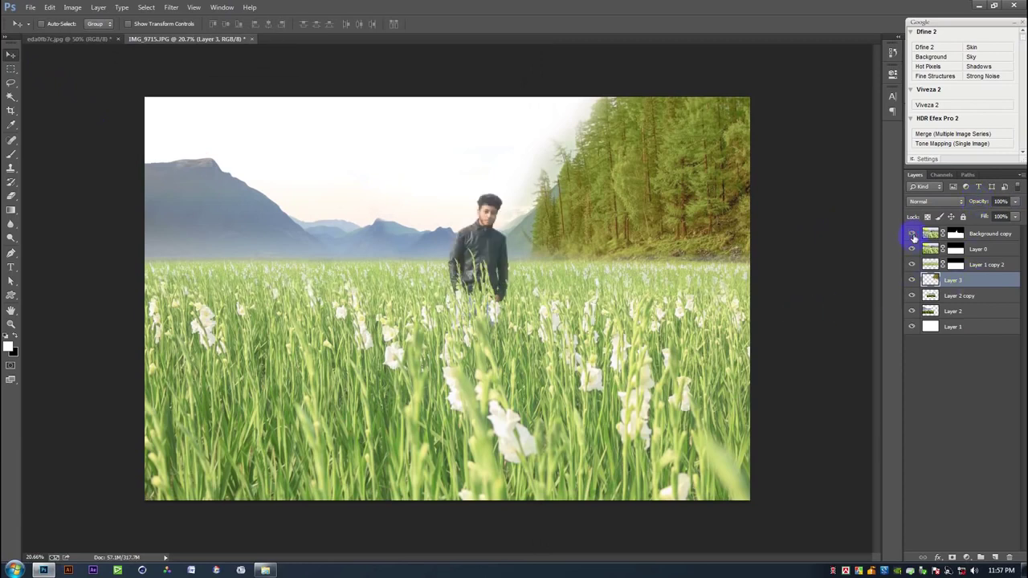
click(914, 233)
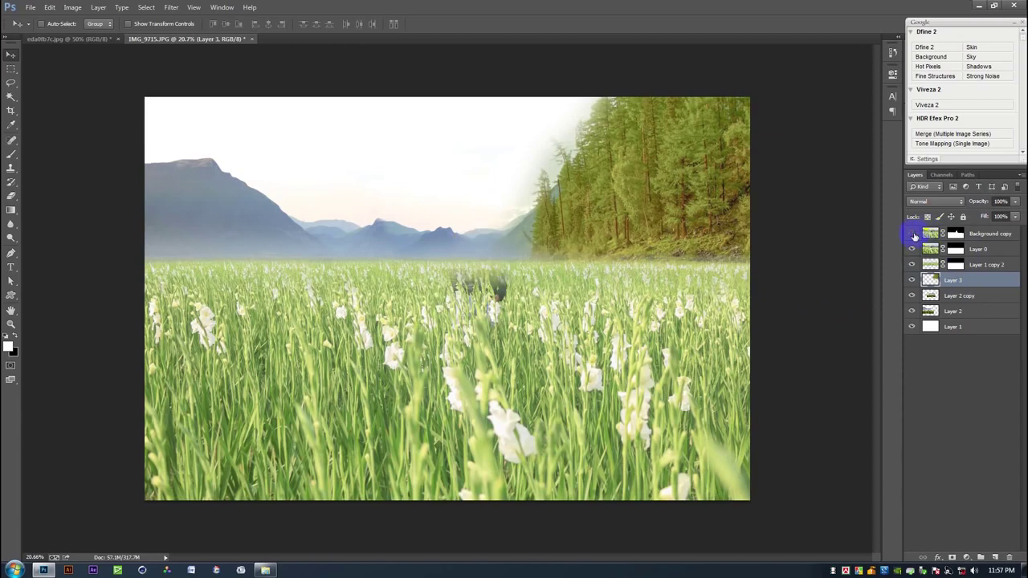
click(913, 234)
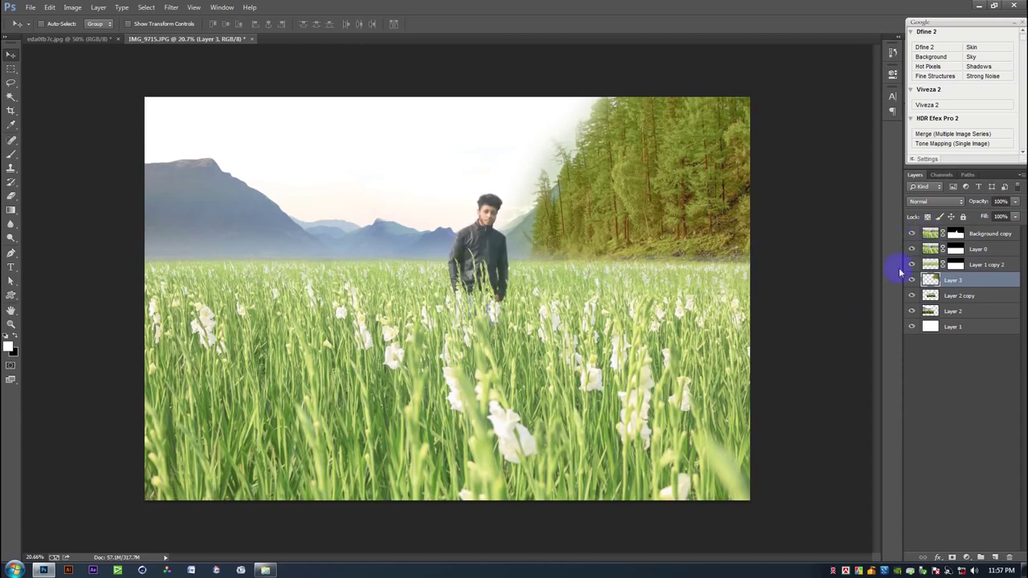
Move the forest layer about 201 px sideways
key(ctrl+t)
drag(770, 275, 733, 249)
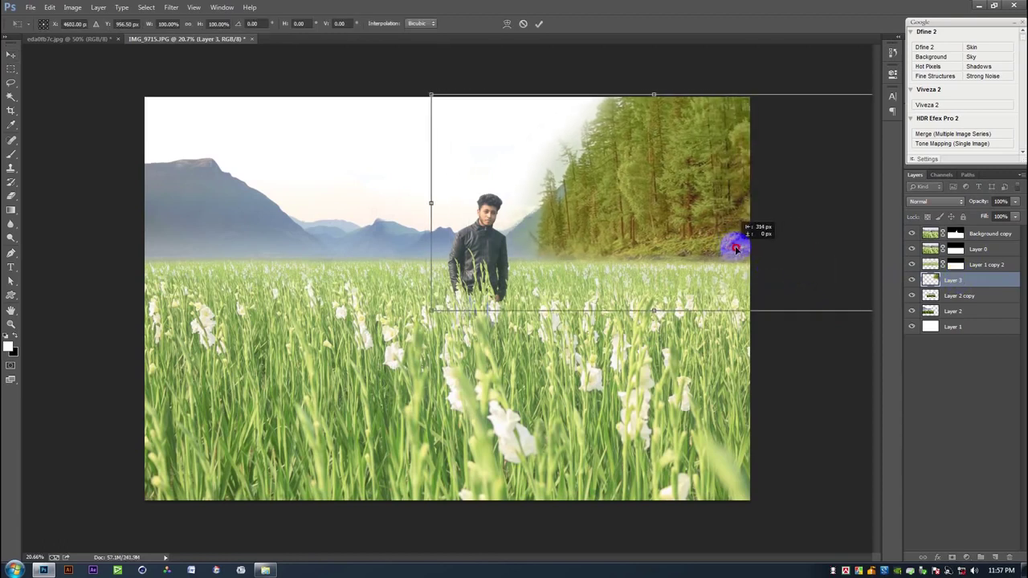
drag(733, 249, 739, 249)
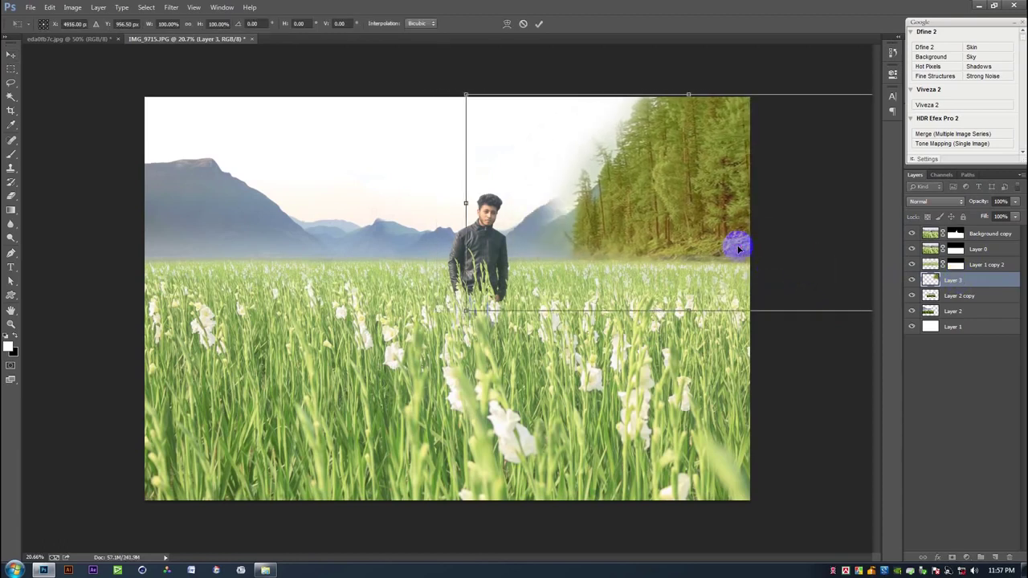
click(524, 25)
mouse_move(636, 207)
mouse_down()
mouse_move(683, 203)
mouse_move(651, 211)
mouse_up()
Stretch the forest layer to 120.40% width behind the man
key(ctrl+t)
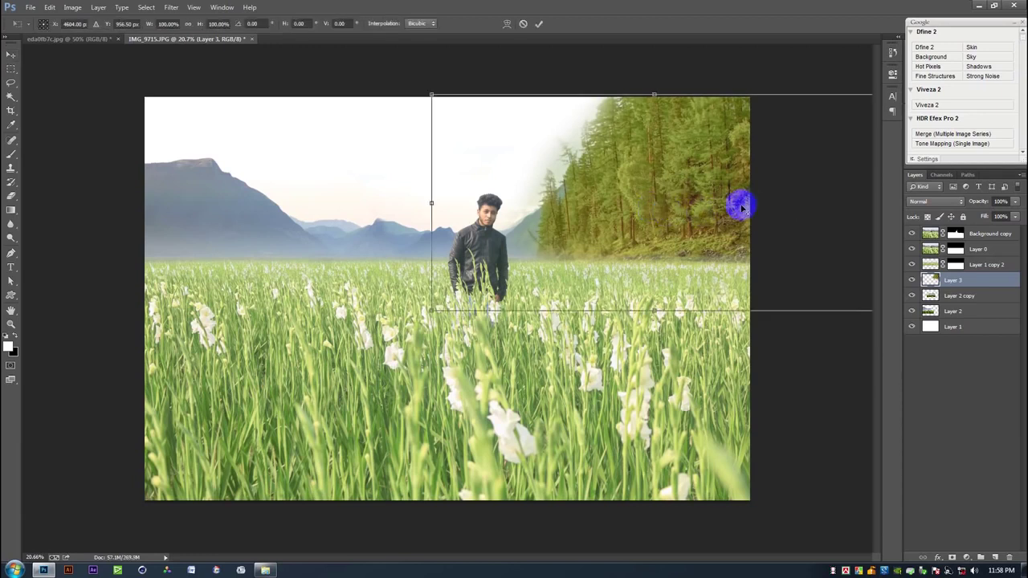
key(ctrl+0)
mouse_move(740, 232)
mouse_down()
mouse_move(809, 232)
mouse_move(734, 238)
mouse_up()
key(Return)
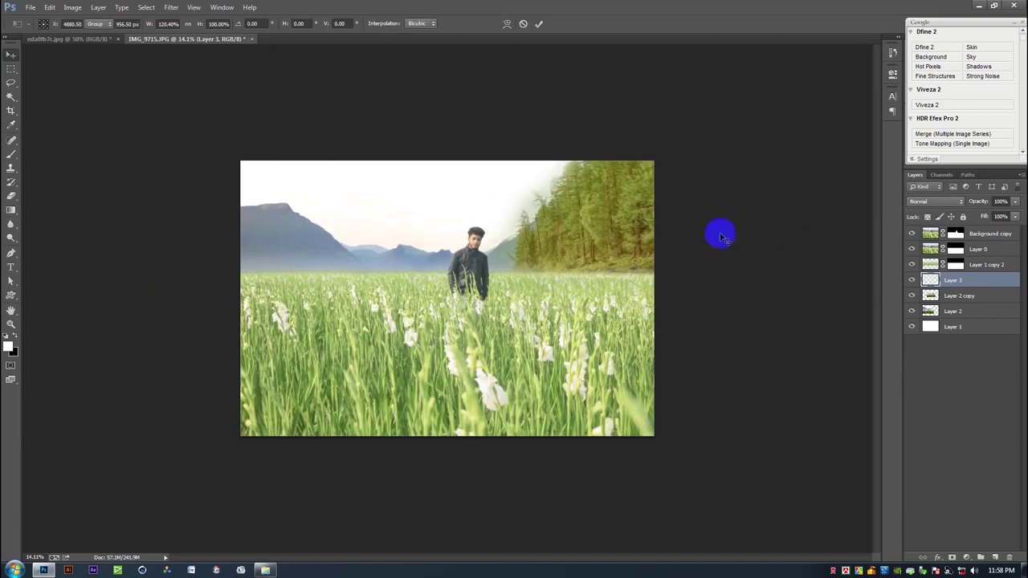
key(ctrl+0)
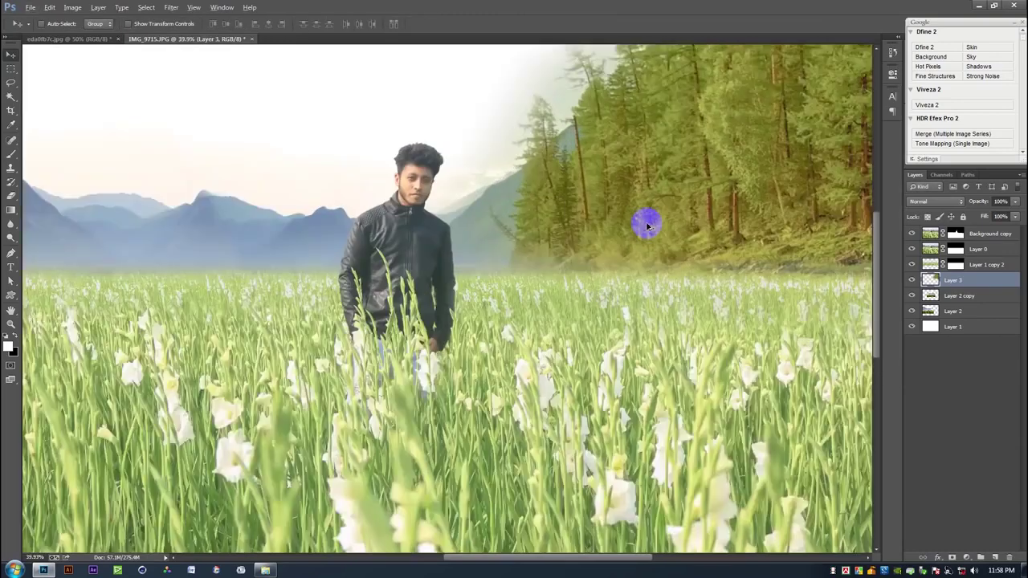
Set the eraser to a 500 px brush at 37% opacity
scroll(648, 223, up, 3)
click(10, 195)
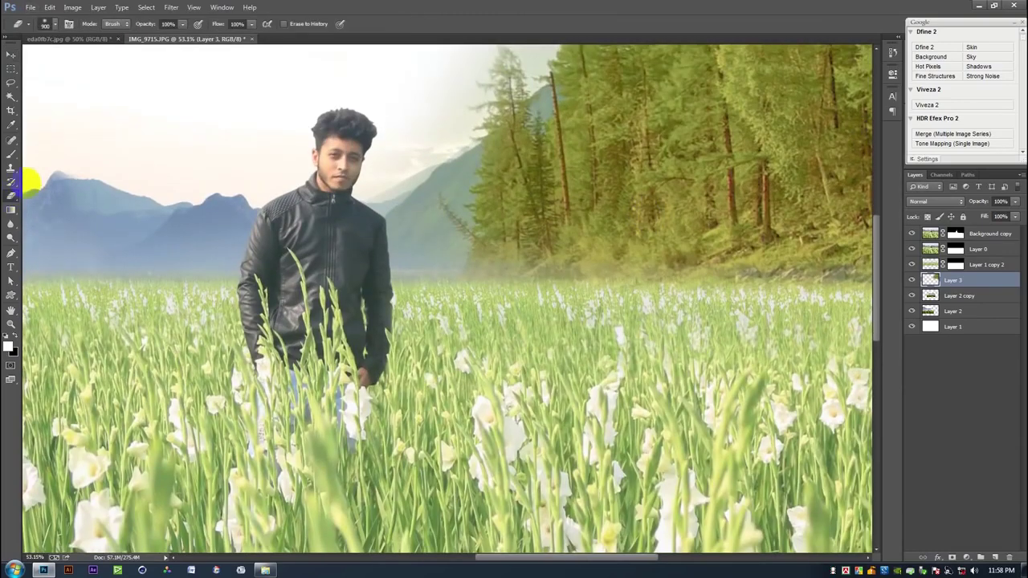
key(bracketleft)
key(bracketleft)
key(bracketleft)
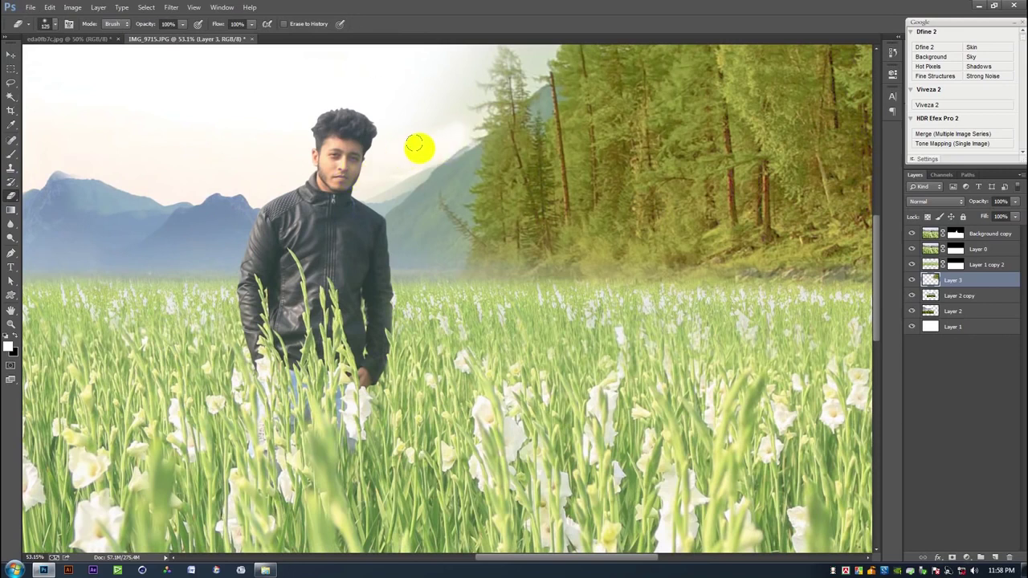
scroll(417, 147, down, 1)
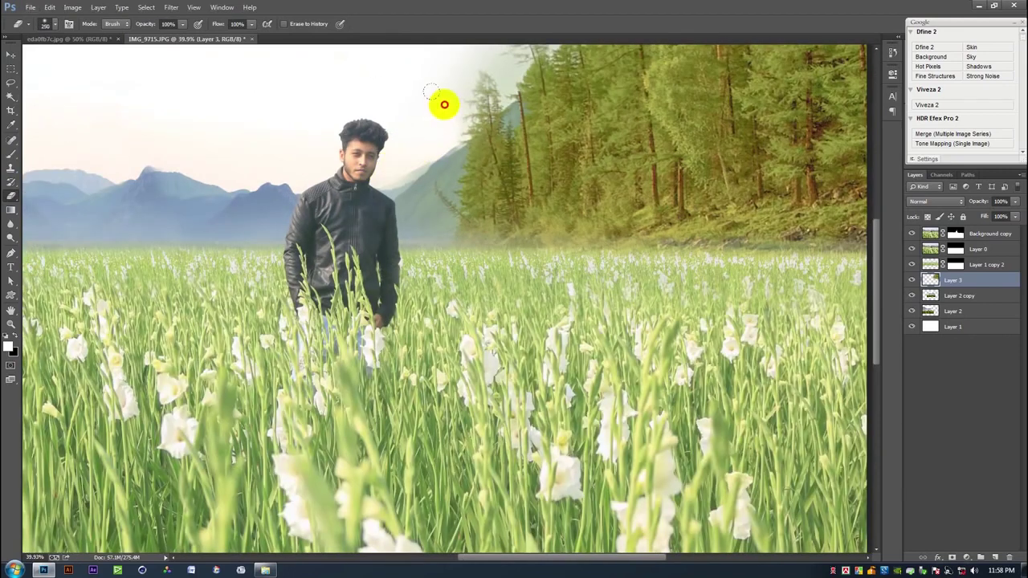
scroll(429, 124, up, 2)
scroll(424, 132, up, 1)
key(bracketright)
key(bracketright)
key(bracketright)
key(bracketright)
key(bracketright)
key(bracketright)
key(3)
key(7)
Soften the forest's left edge against the sky with several eraser dabs
click(395, 267)
click(397, 244)
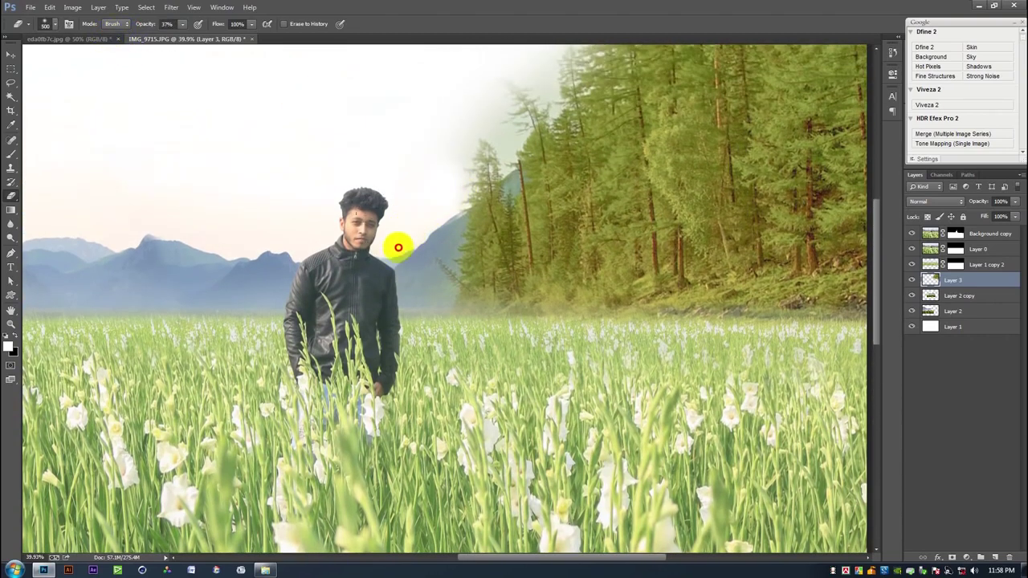
click(423, 172)
click(466, 84)
click(499, 117)
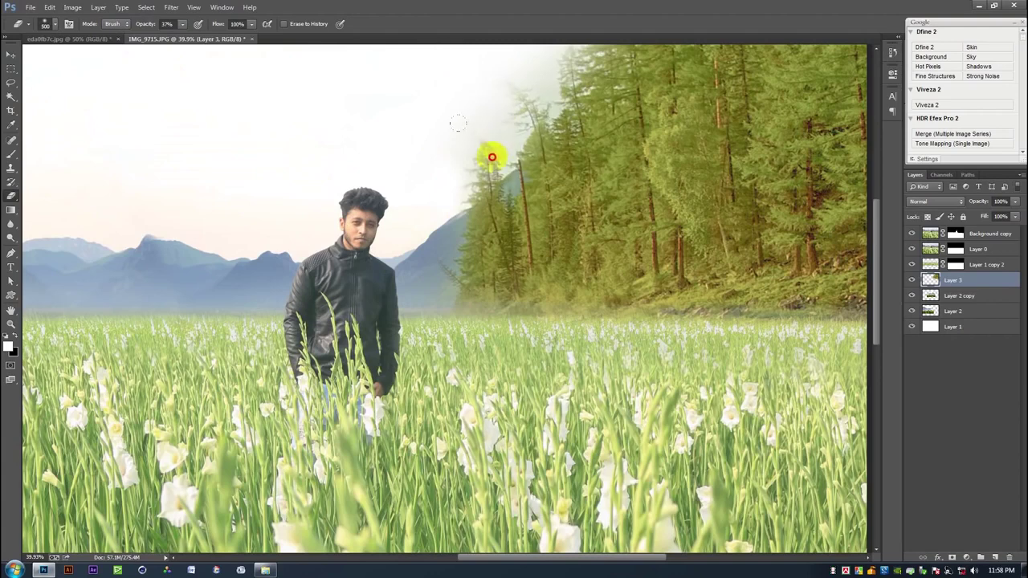
scroll(485, 168, up, 2)
scroll(613, 165, down, 3)
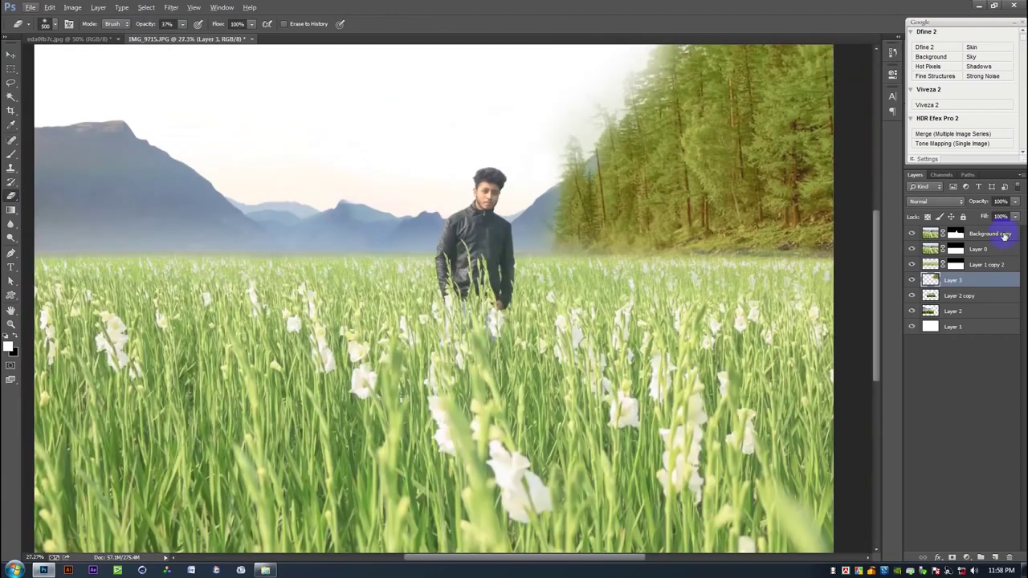
Add a new empty Layer 4 above Layer 0
click(1002, 233)
click(979, 248)
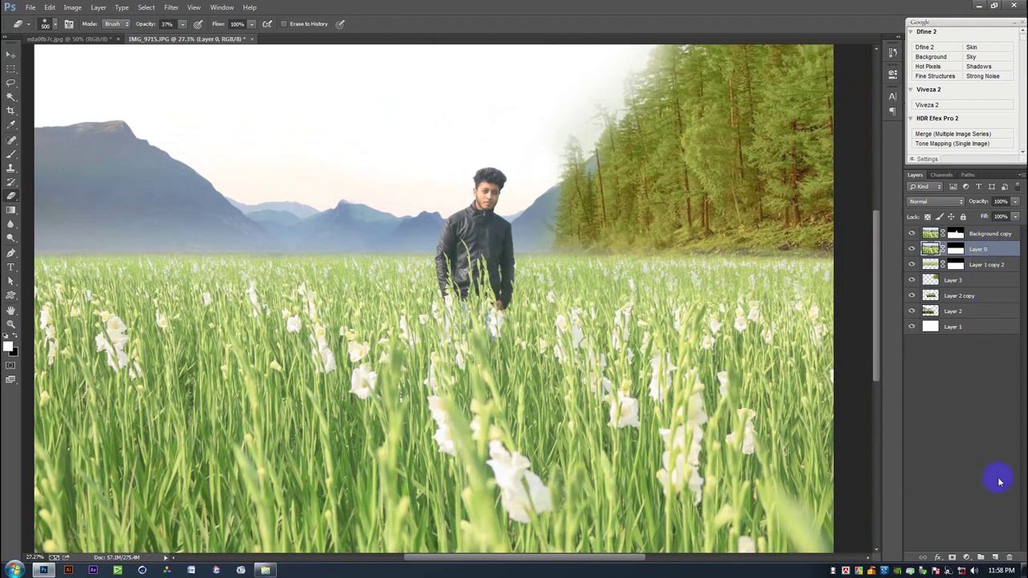
click(994, 557)
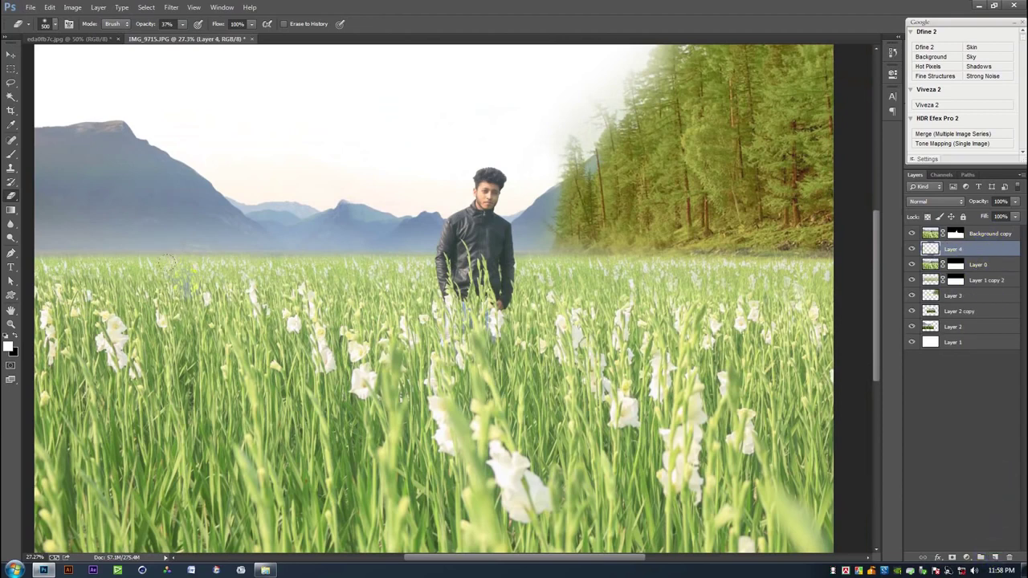
scroll(193, 289, down, 1)
scroll(358, 297, down, 1)
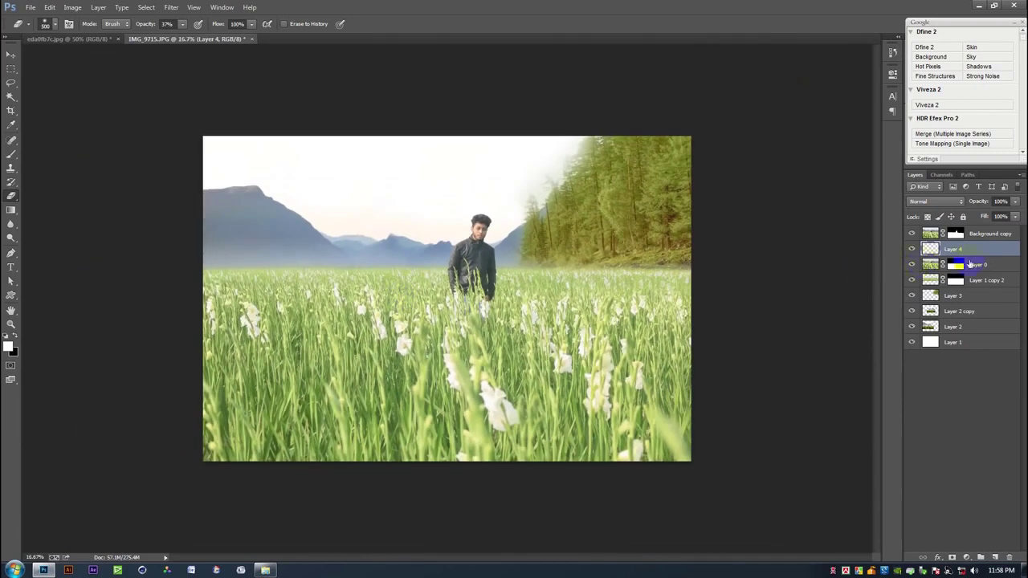
Color-balance Layer 3: midtones -25/+4/-13, highlights blue +23, shadows blue +13
click(985, 294)
click(149, 11)
mouse_move(72, 7)
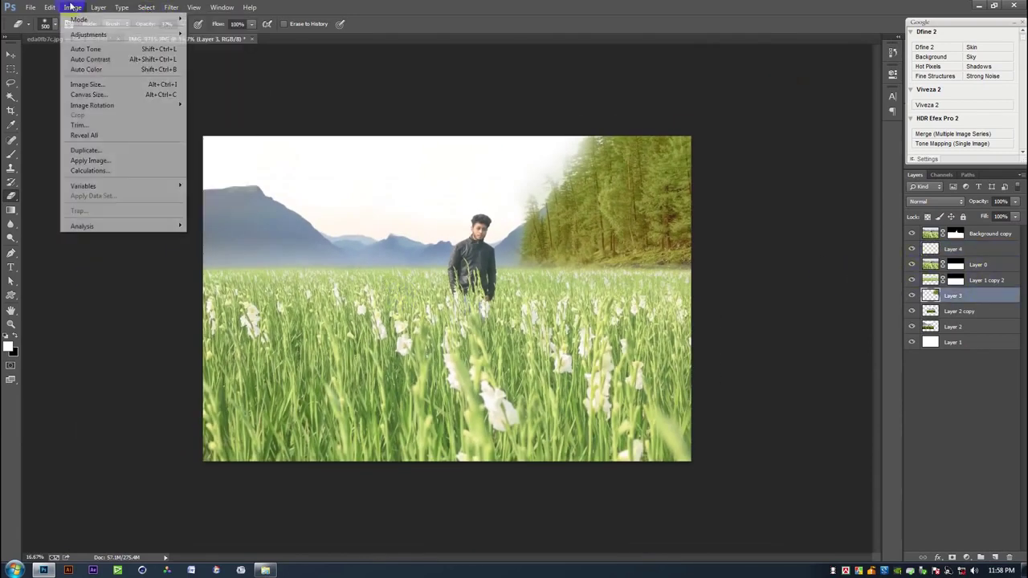
click(233, 101)
drag(666, 115, 711, 280)
drag(747, 331, 736, 332)
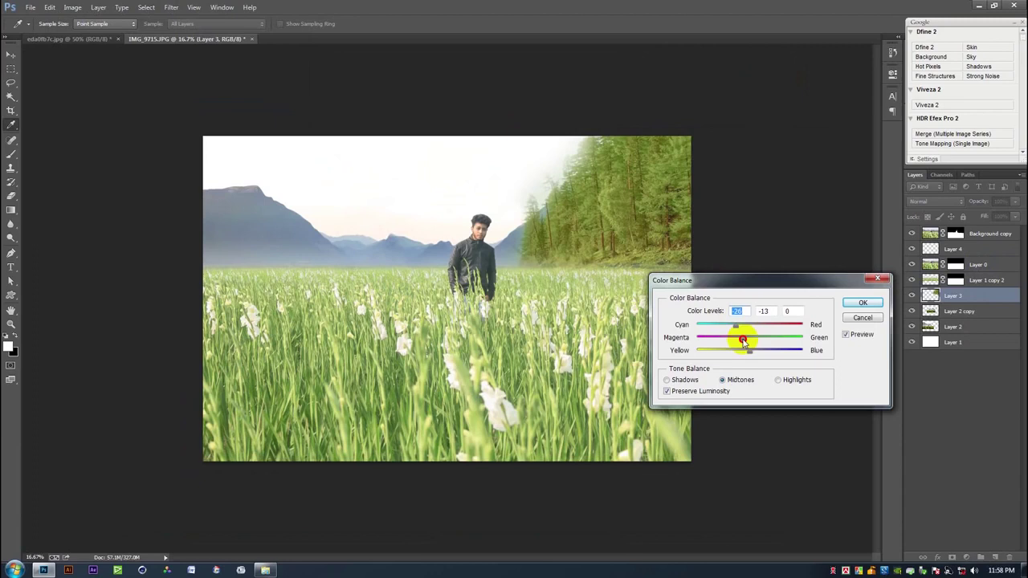
mouse_move(762, 354)
mouse_down()
mouse_move(743, 358)
mouse_move(738, 329)
mouse_up()
click(741, 358)
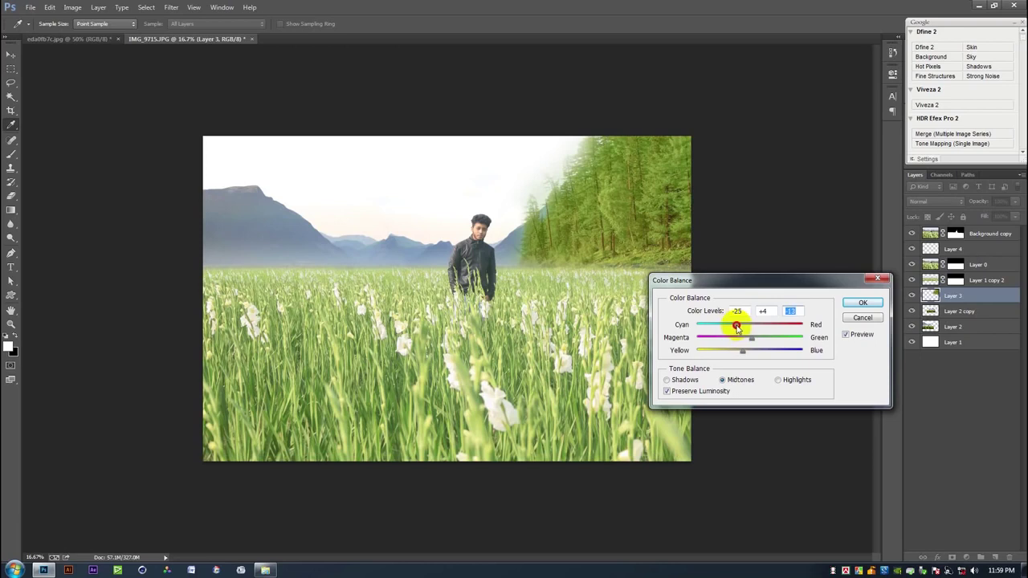
click(778, 380)
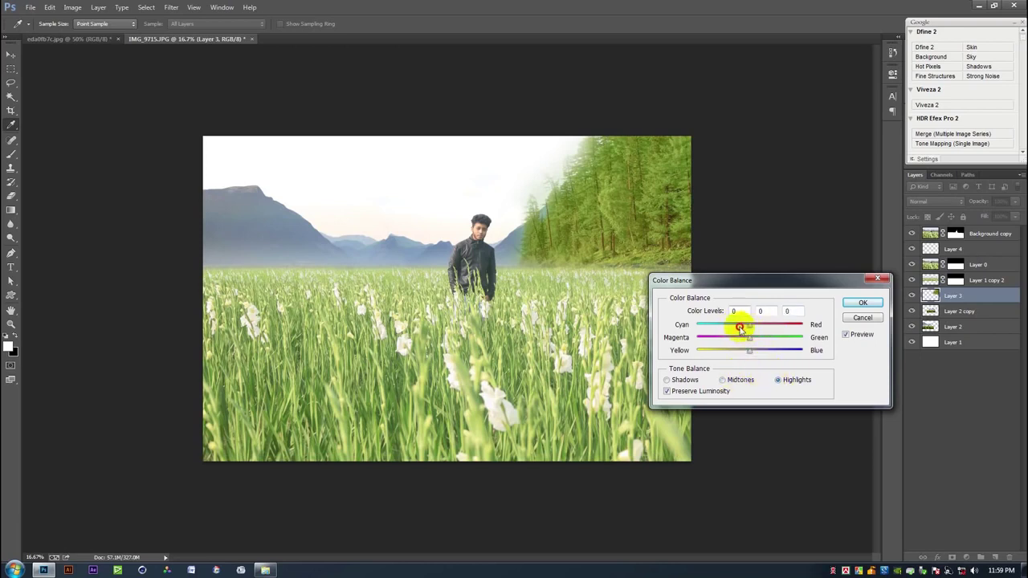
drag(749, 351, 771, 353)
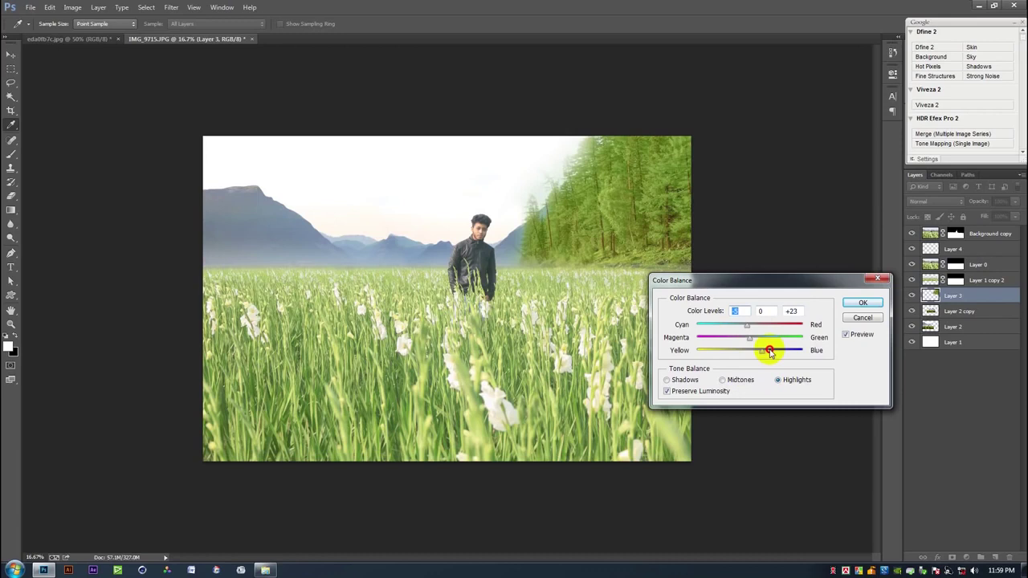
click(666, 380)
drag(751, 327, 751, 327)
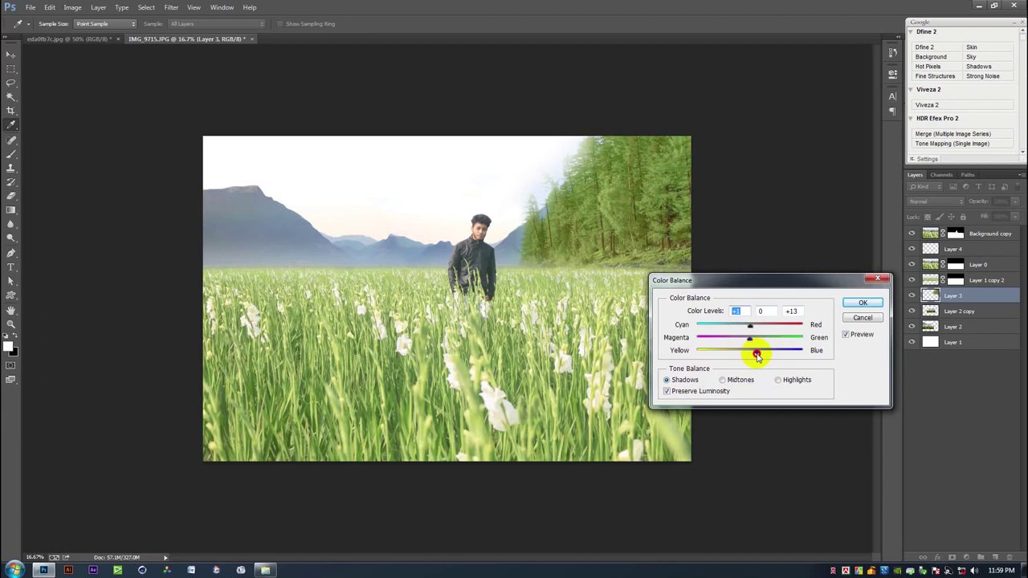
click(862, 303)
Sample a grey and choose a soft brush preset for painting on Layer 4
key(e)
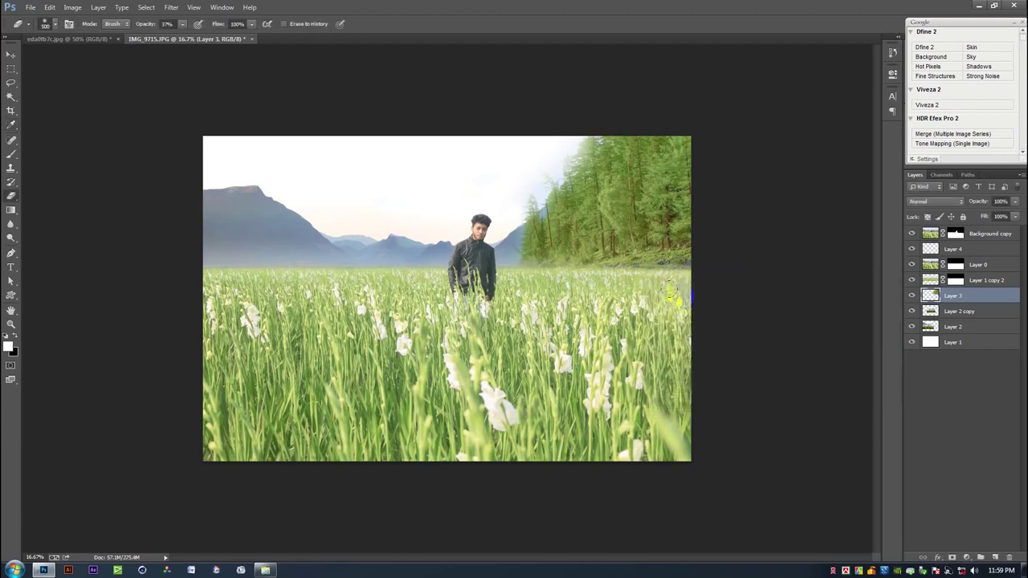
key(i)
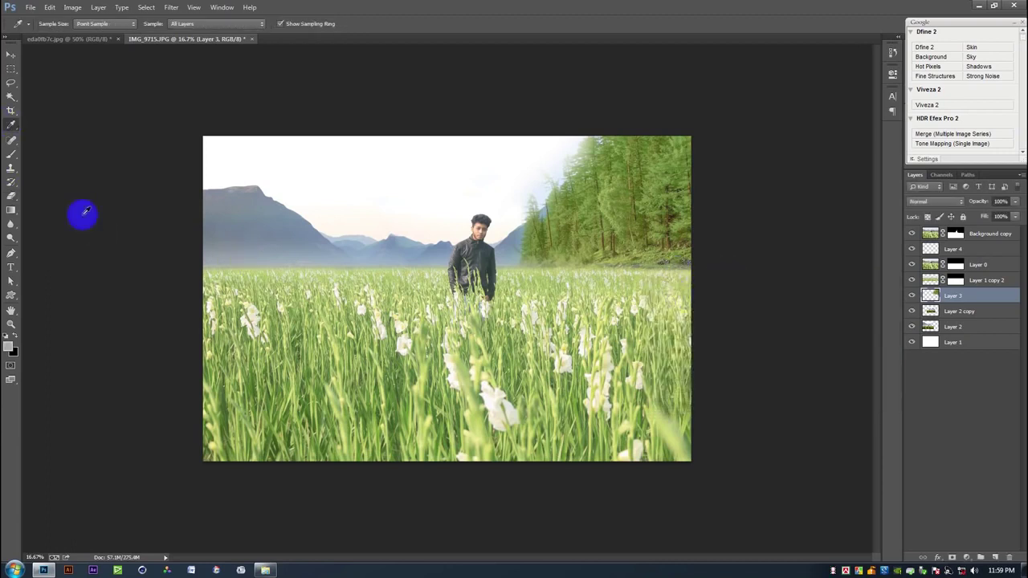
click(10, 155)
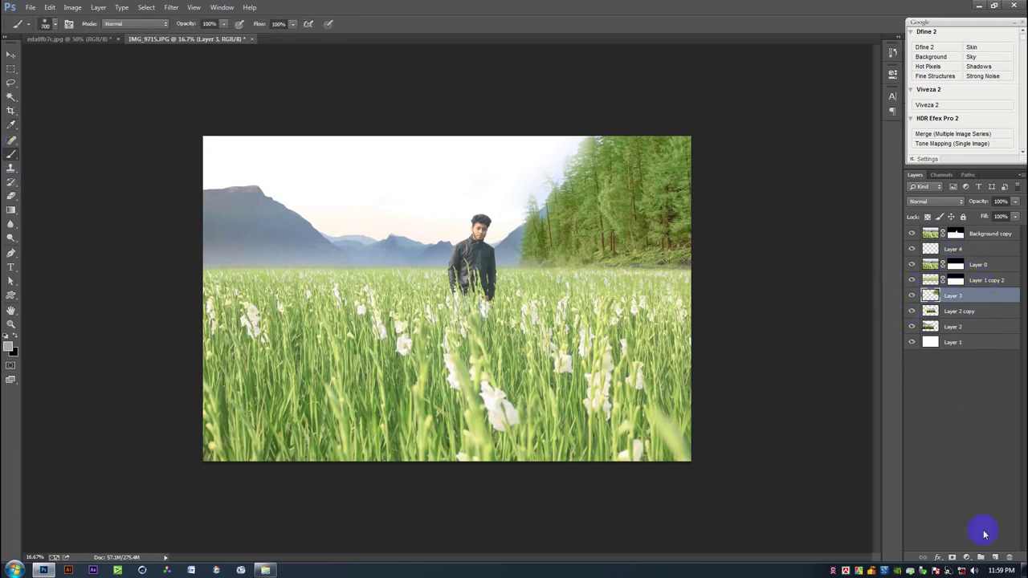
click(973, 249)
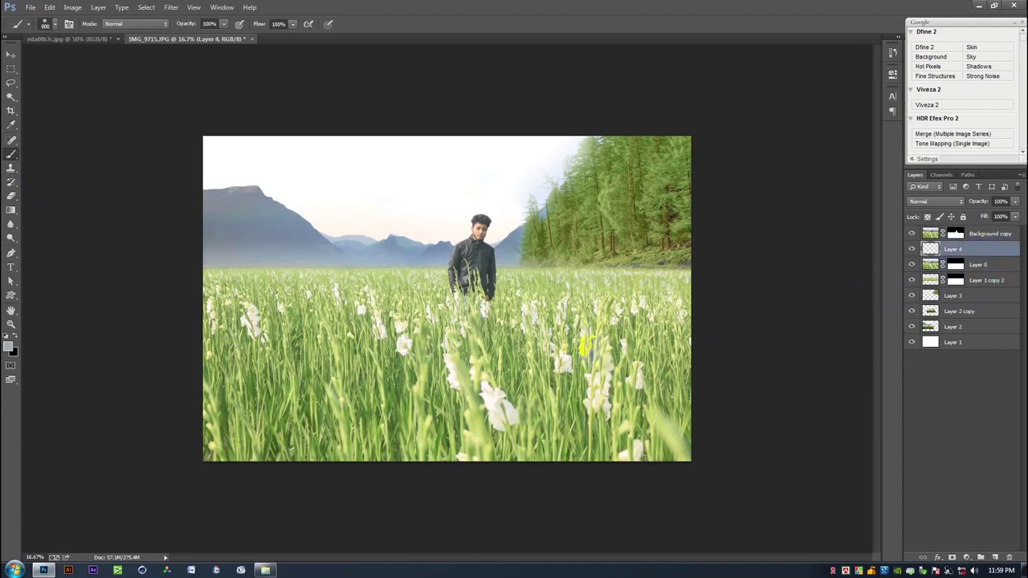
right_click(607, 275)
click(812, 383)
click(630, 252)
Try a grey stroke along the tree line, undo it, and brush faint mist there
mouse_move(681, 263)
mouse_down()
mouse_move(570, 274)
mouse_move(530, 245)
mouse_move(504, 245)
mouse_up()
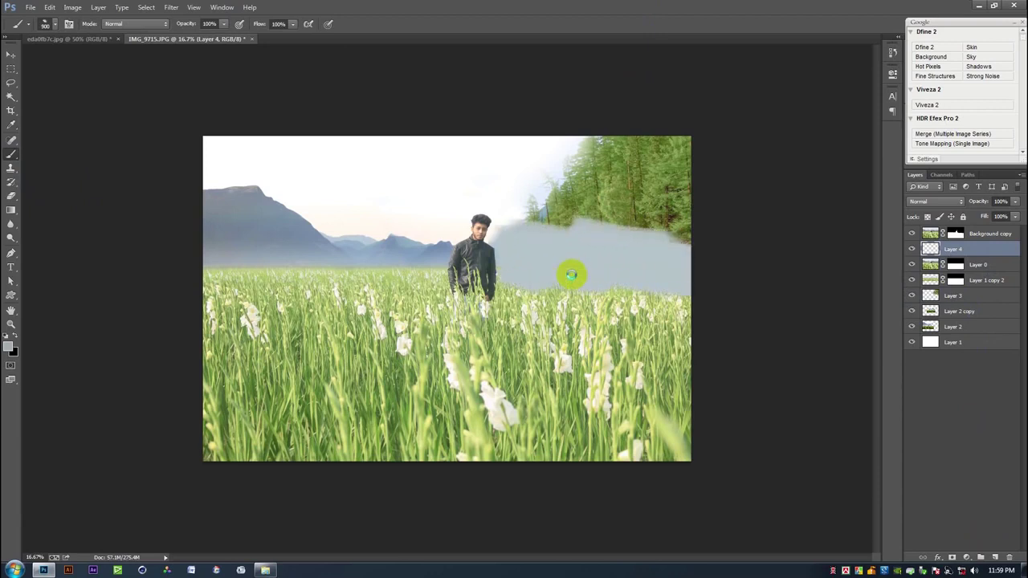
key(ctrl+z)
click(953, 295)
drag(683, 269, 193, 258)
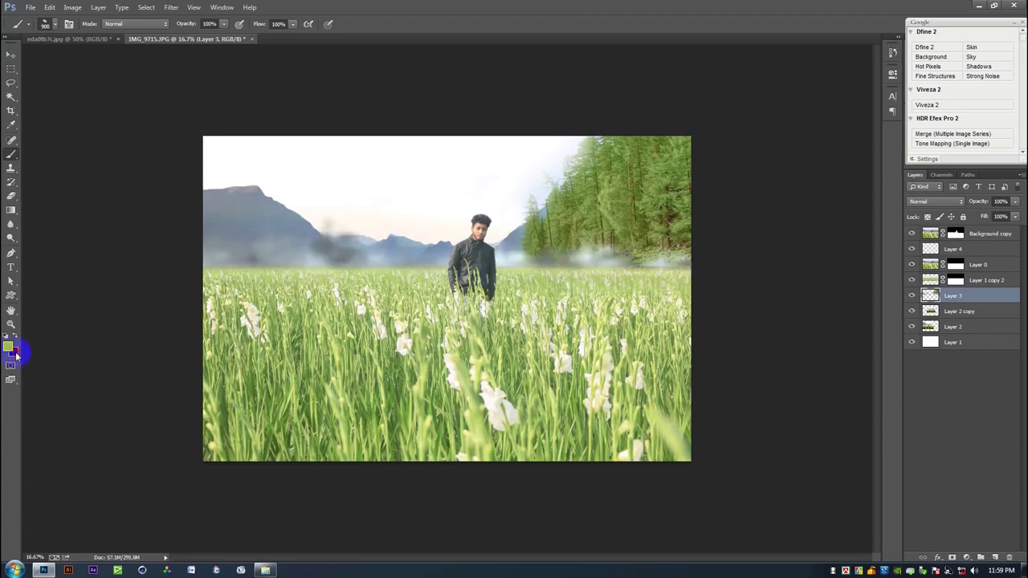
Set the background colour to f2f2f2 and paint grey mist along the horizon on Layer 4
click(14, 352)
click(587, 193)
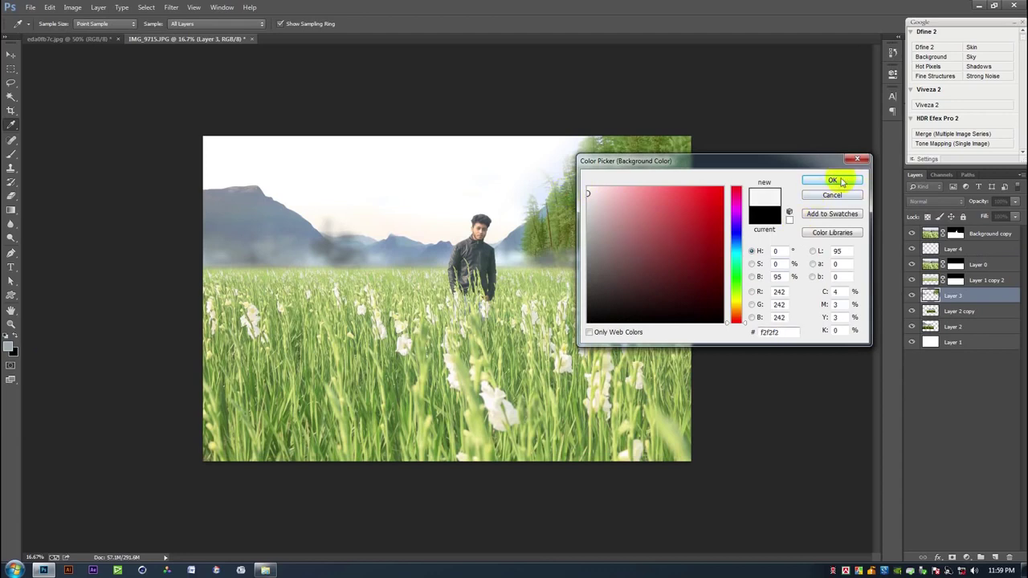
click(833, 180)
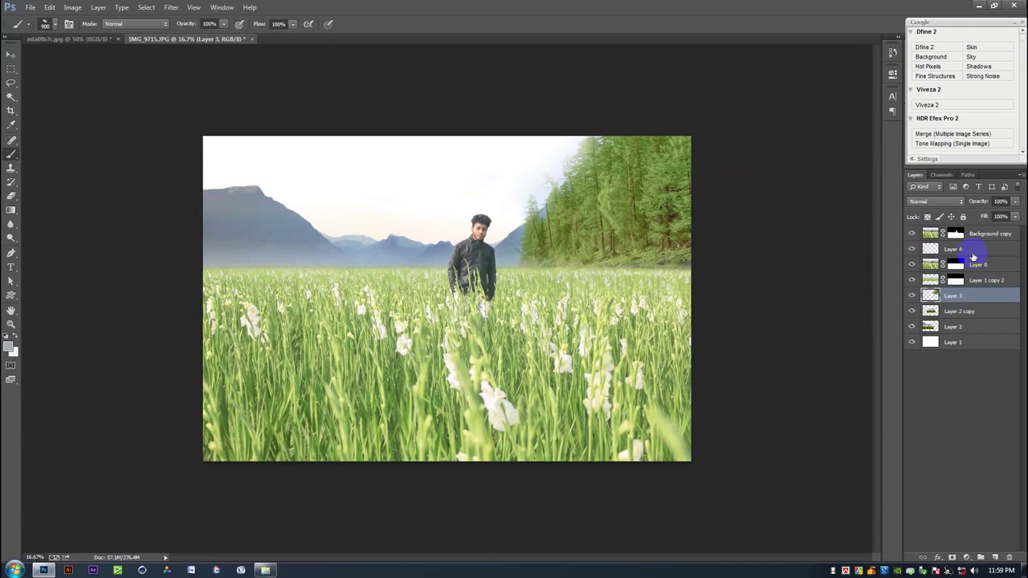
click(973, 256)
drag(666, 257, 207, 258)
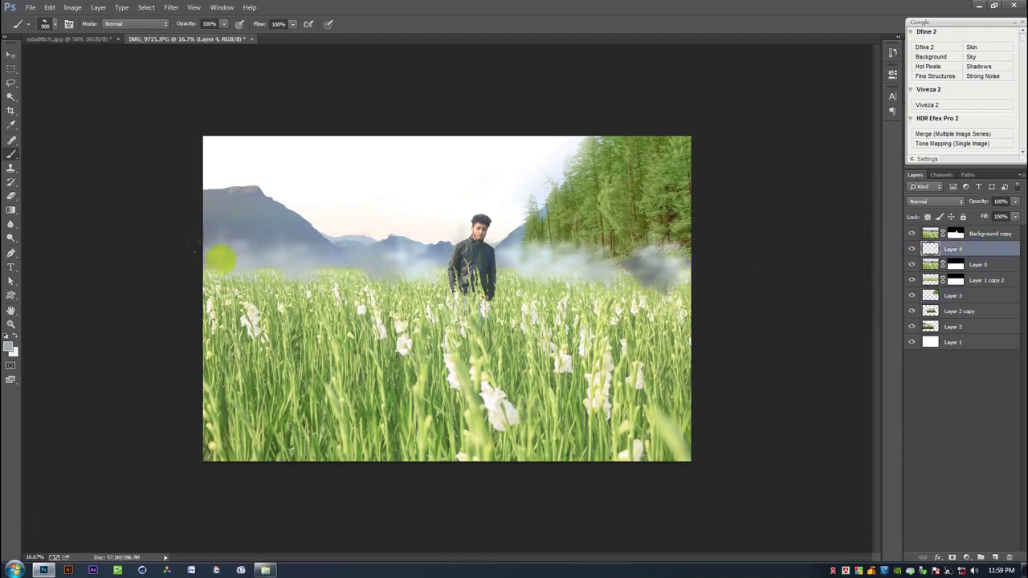
drag(411, 259, 240, 285)
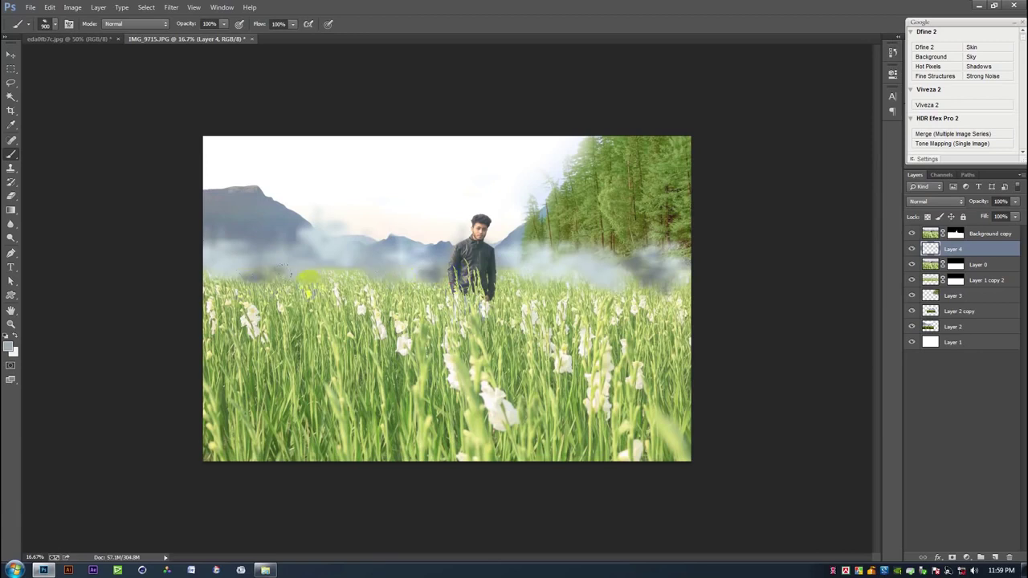
drag(683, 258, 566, 235)
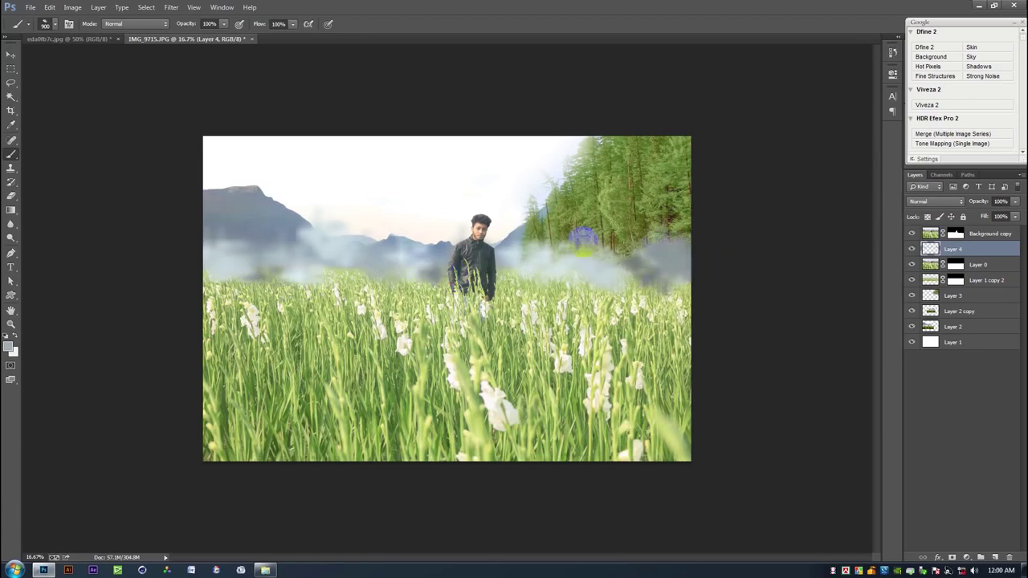
Gaussian-blur the mist layer with a 316.2 radius
click(170, 8)
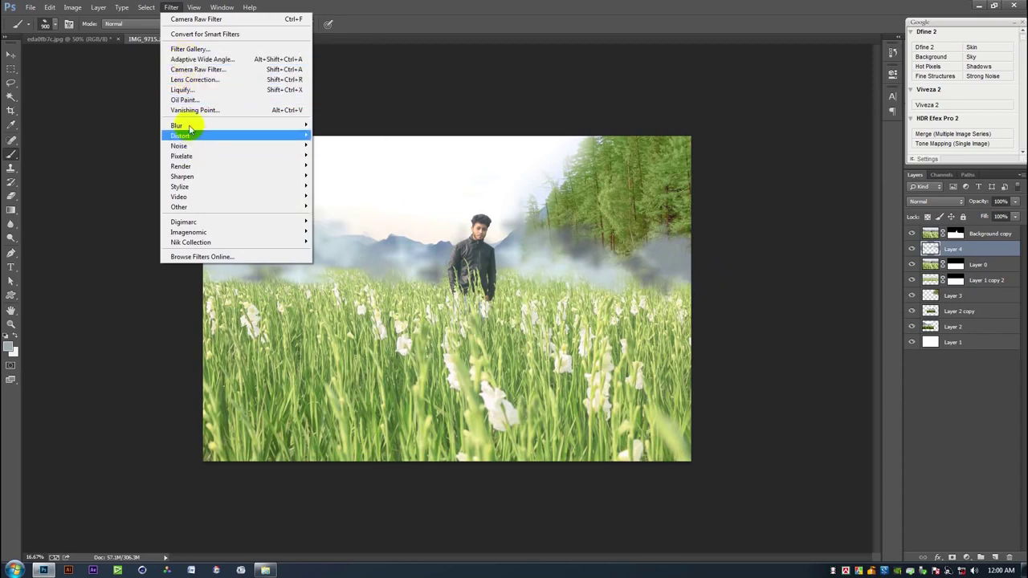
click(341, 203)
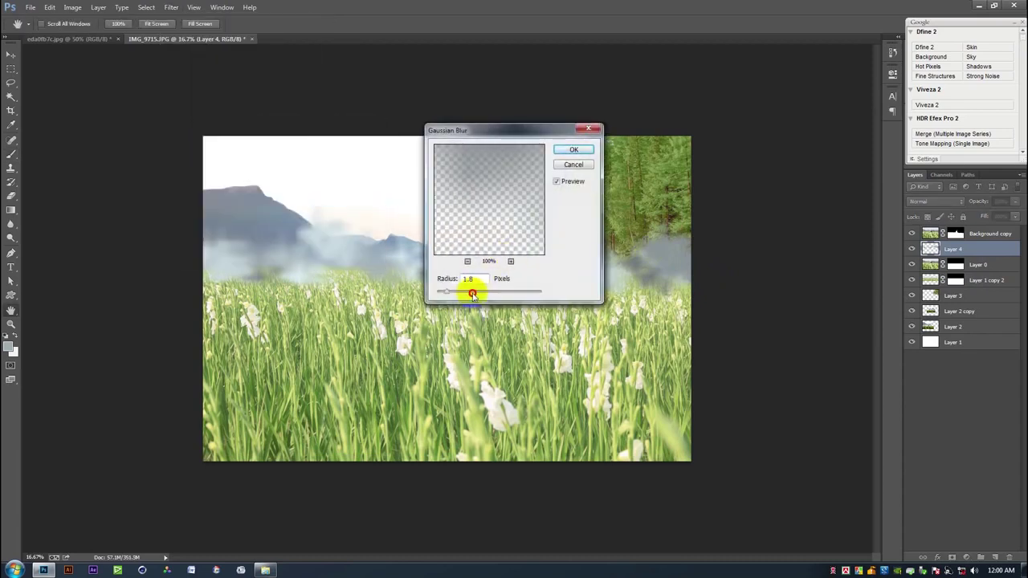
drag(482, 291, 526, 290)
click(582, 153)
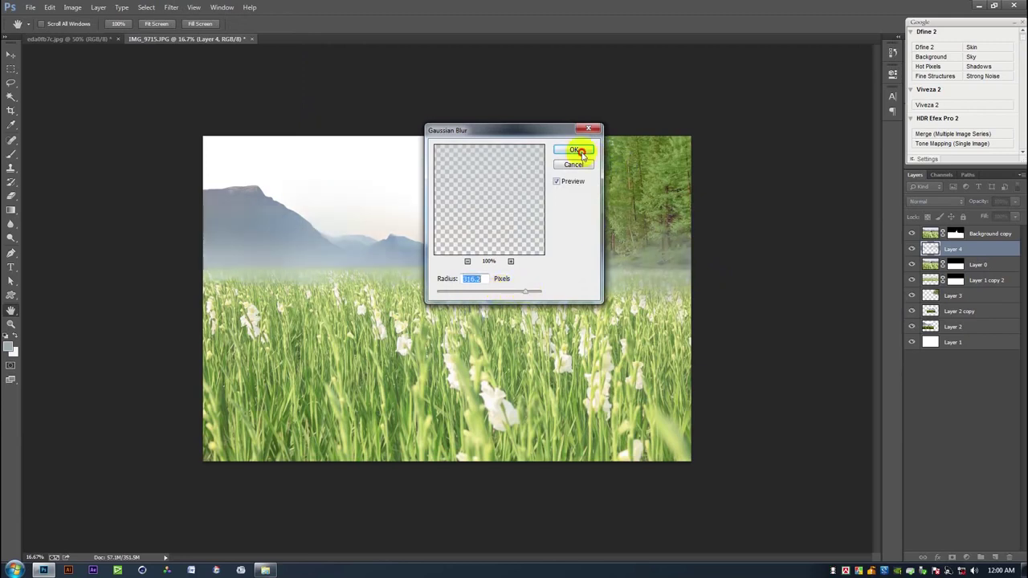
click(12, 53)
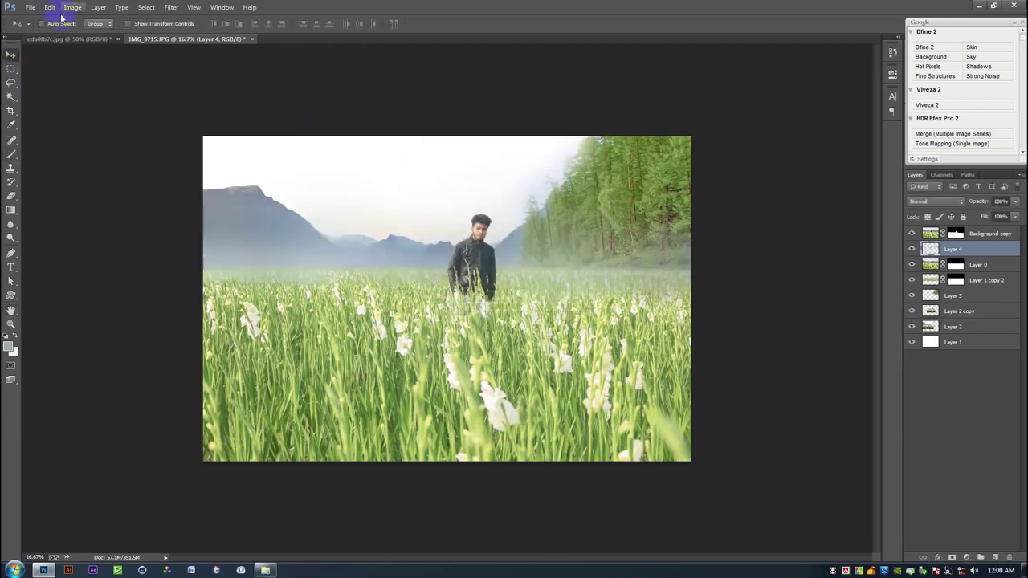
Brighten the mist with an upward Curves bend and slightly resize it
key(ctrl+m)
drag(663, 286, 661, 254)
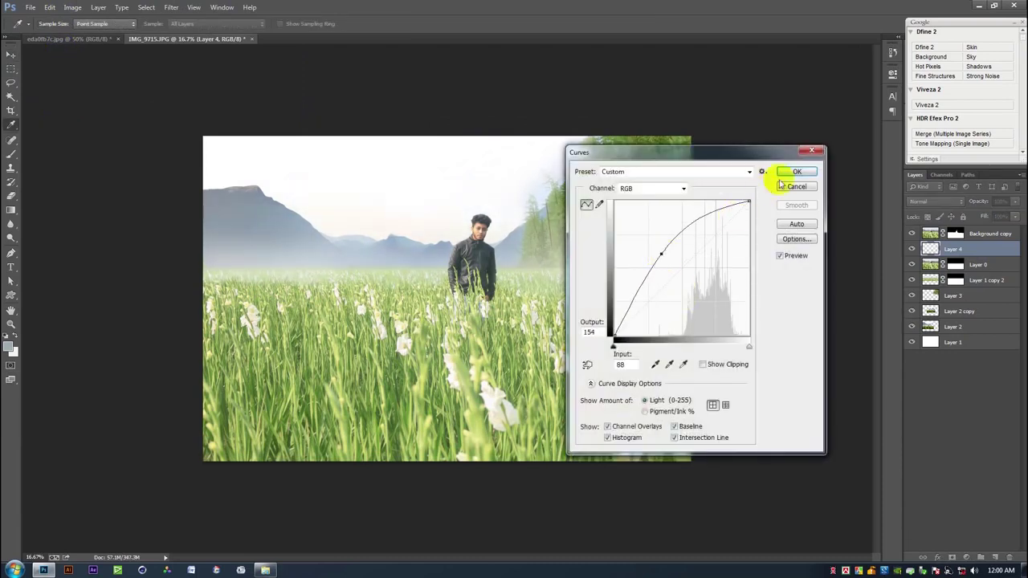
click(787, 173)
key(ctrl+t)
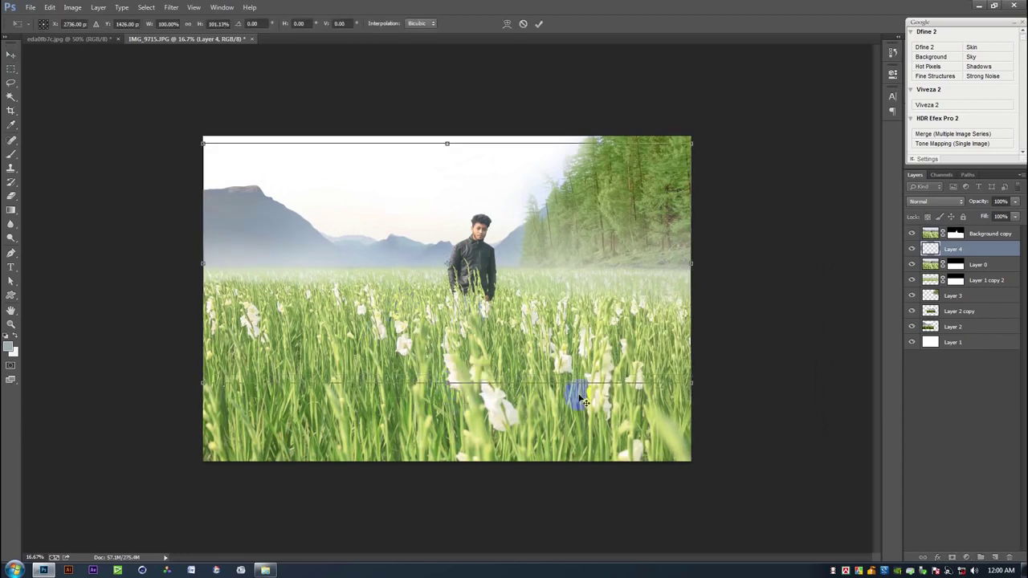
key(Return)
click(954, 235)
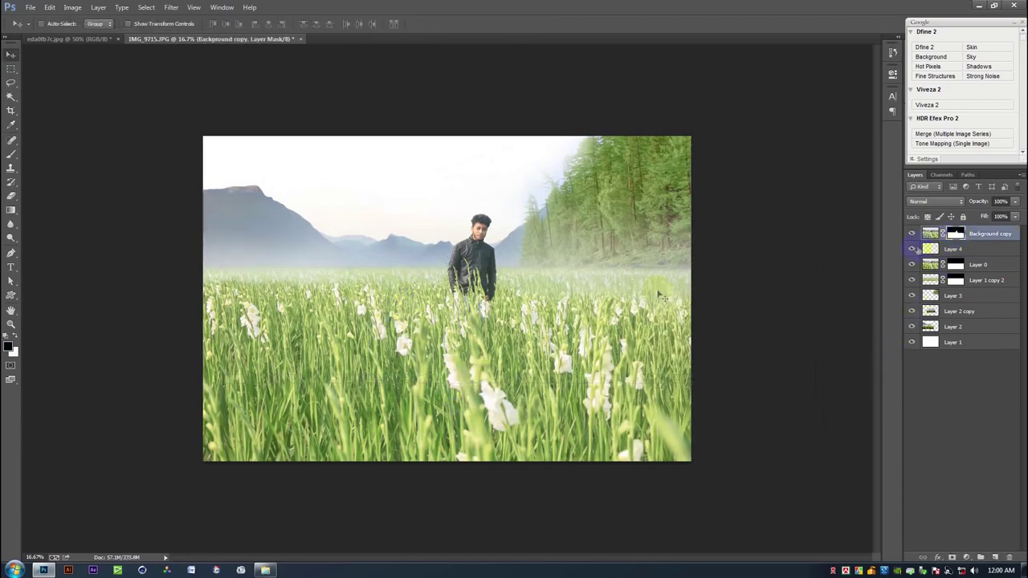
click(11, 155)
drag(333, 269, 242, 270)
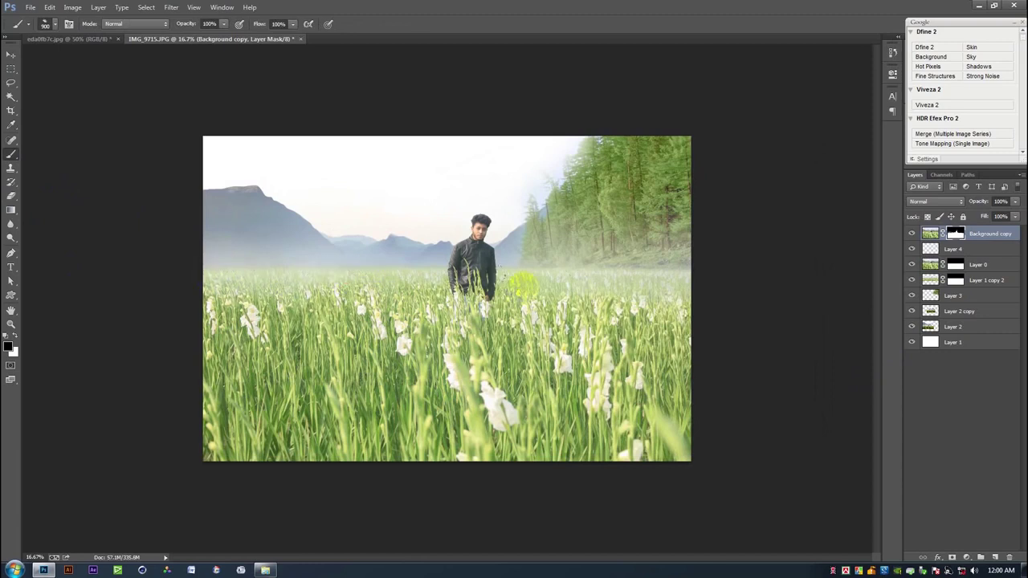
click(196, 290)
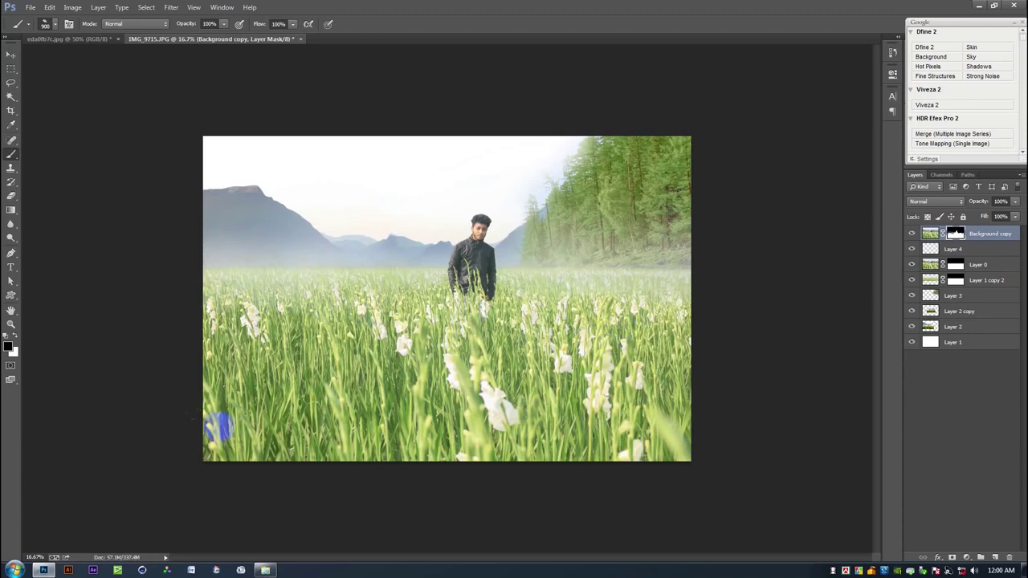
click(9, 56)
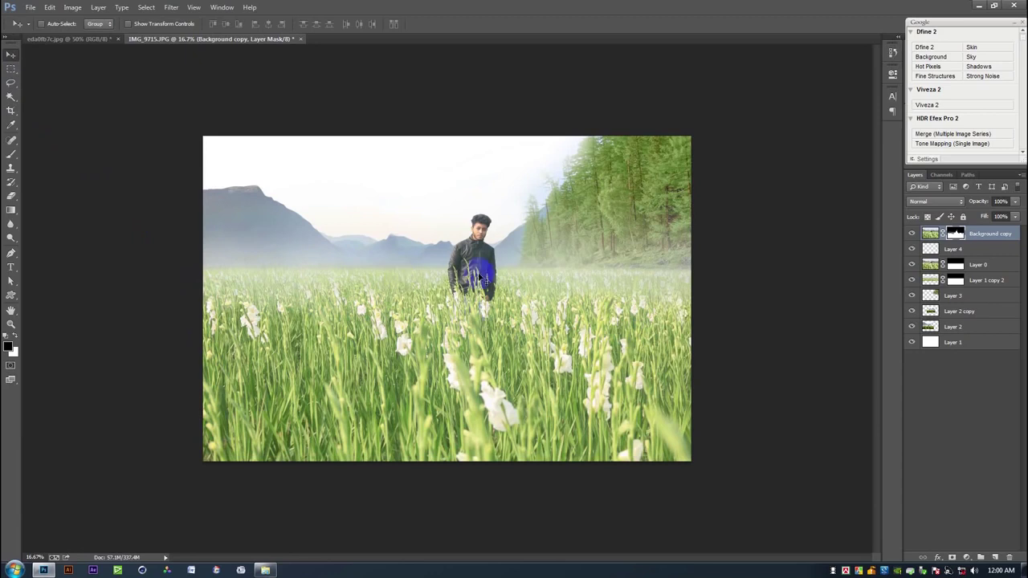
click(10, 110)
Crop the composite's top and bottom to a wide 16:9 frame
click(448, 139)
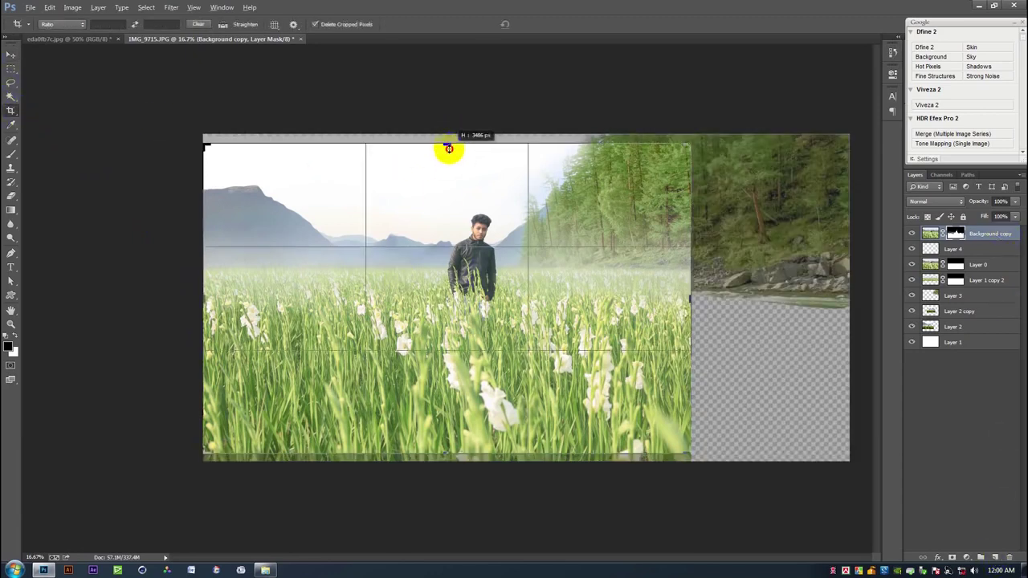
drag(448, 139, 447, 153)
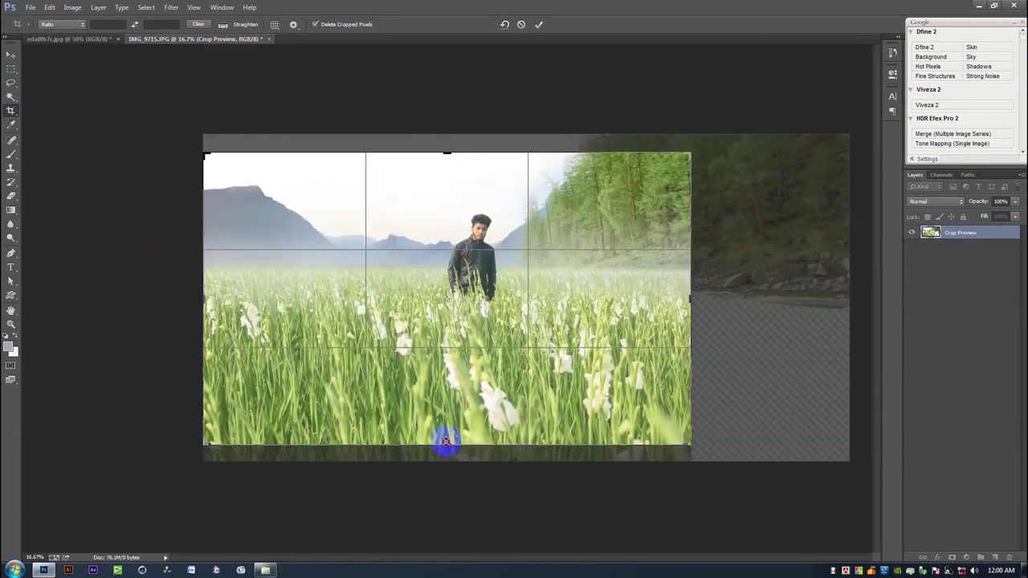
drag(446, 441, 447, 432)
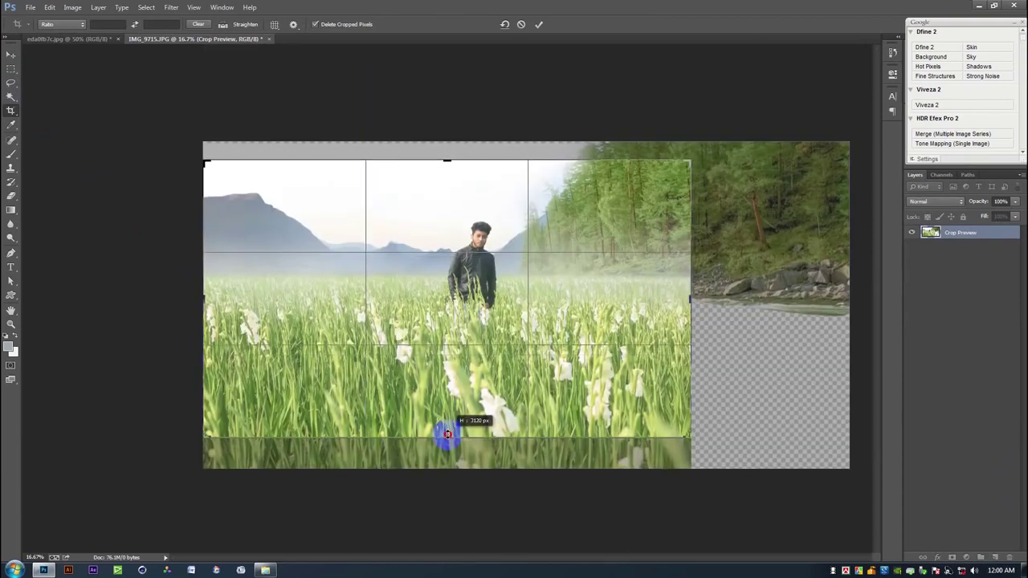
click(539, 25)
key(ctrl+0)
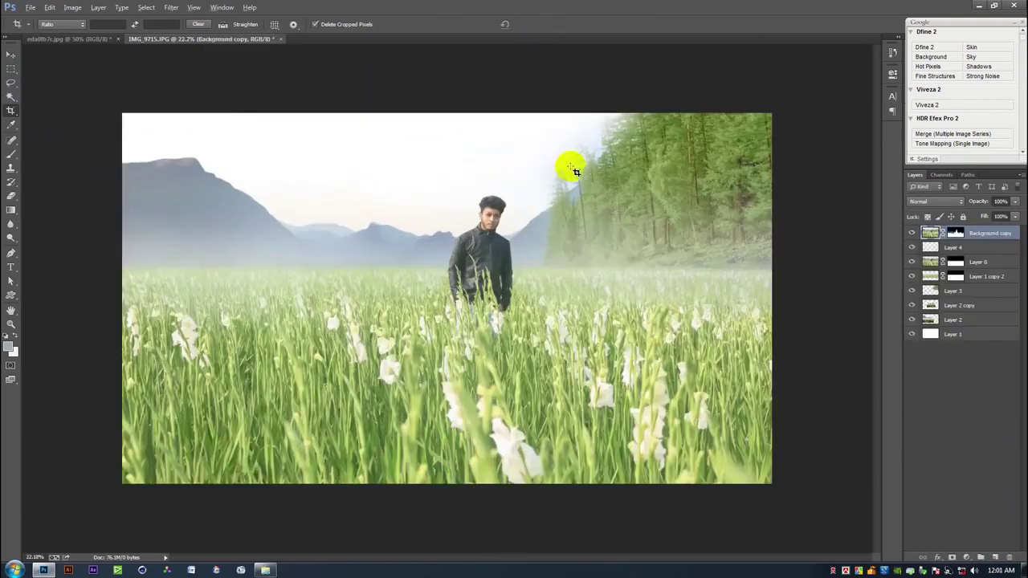
click(11, 54)
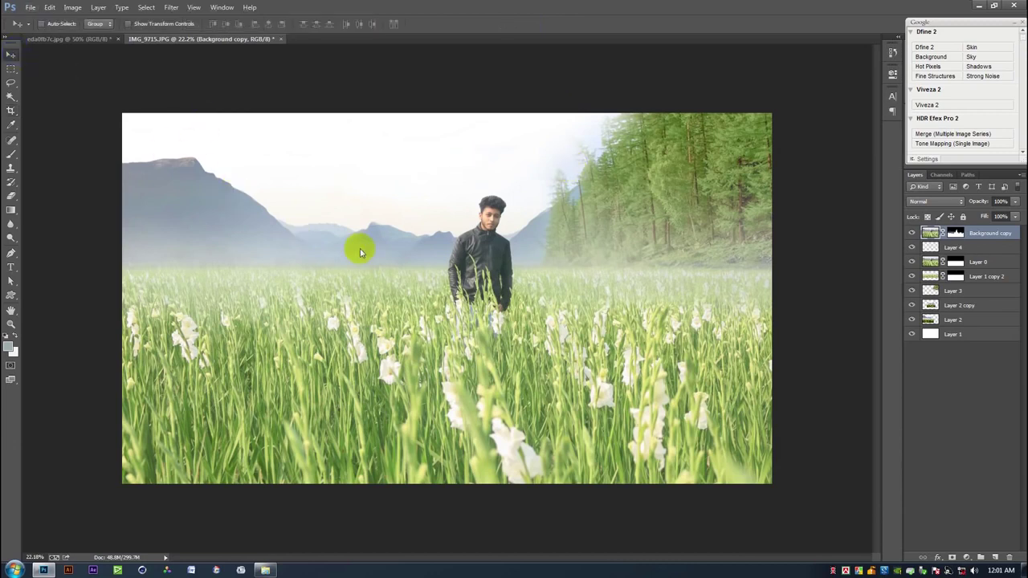
Save the document as IMG_9715.psd
key(ctrl+shift+s)
click(680, 493)
click(421, 115)
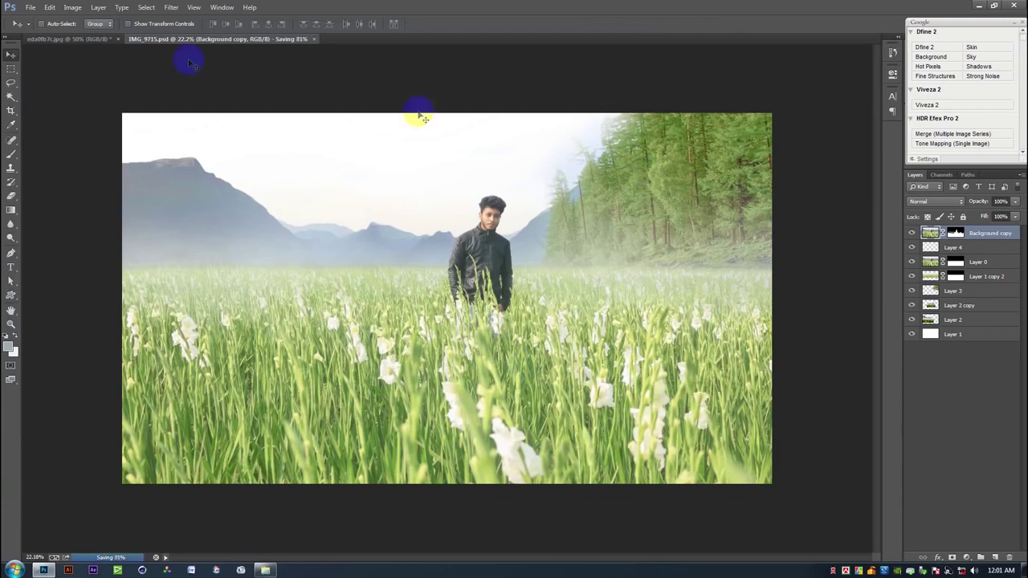
Add Layer 5 on top and fill it with the merged image via Apply Image
click(995, 557)
click(72, 8)
click(120, 158)
click(609, 165)
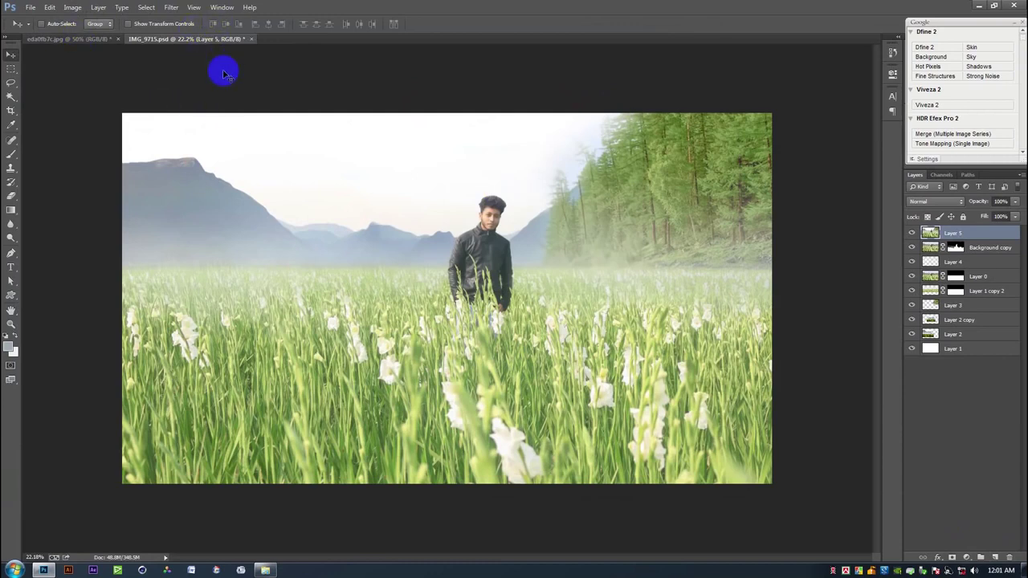
click(171, 8)
click(194, 68)
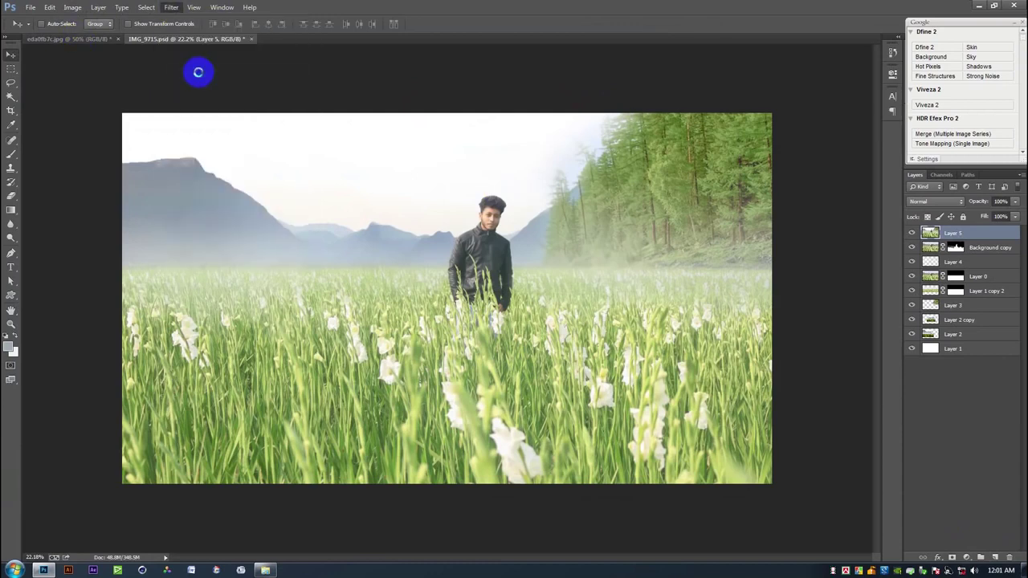
drag(745, 267, 684, 263)
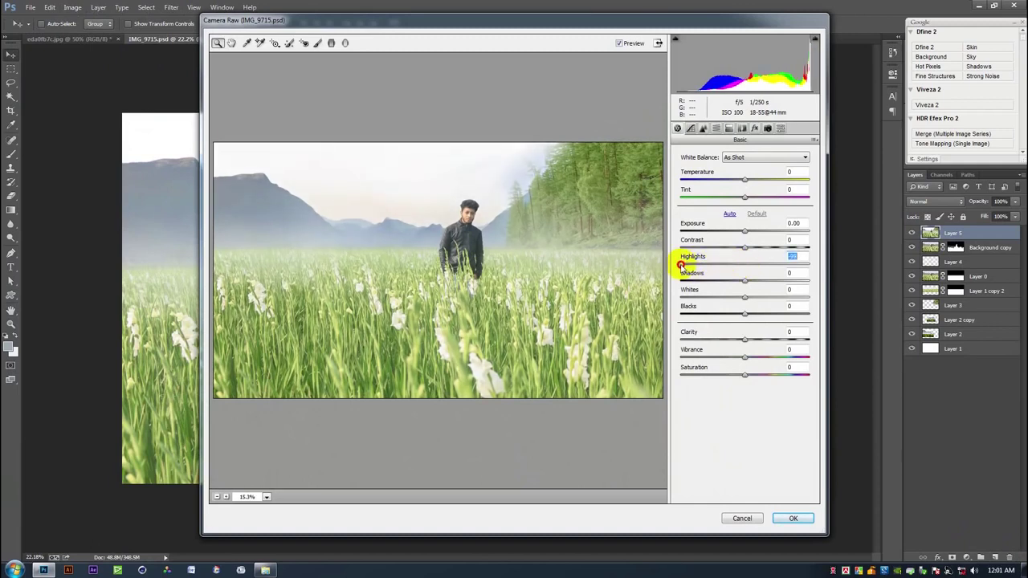
drag(275, 143, 454, 237)
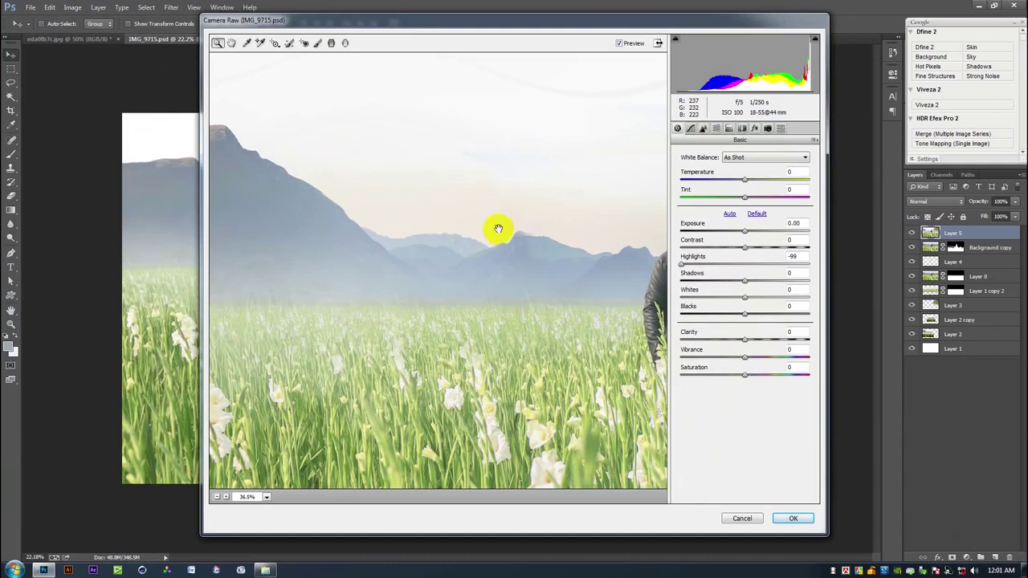
alt+click(498, 229)
click(530, 237)
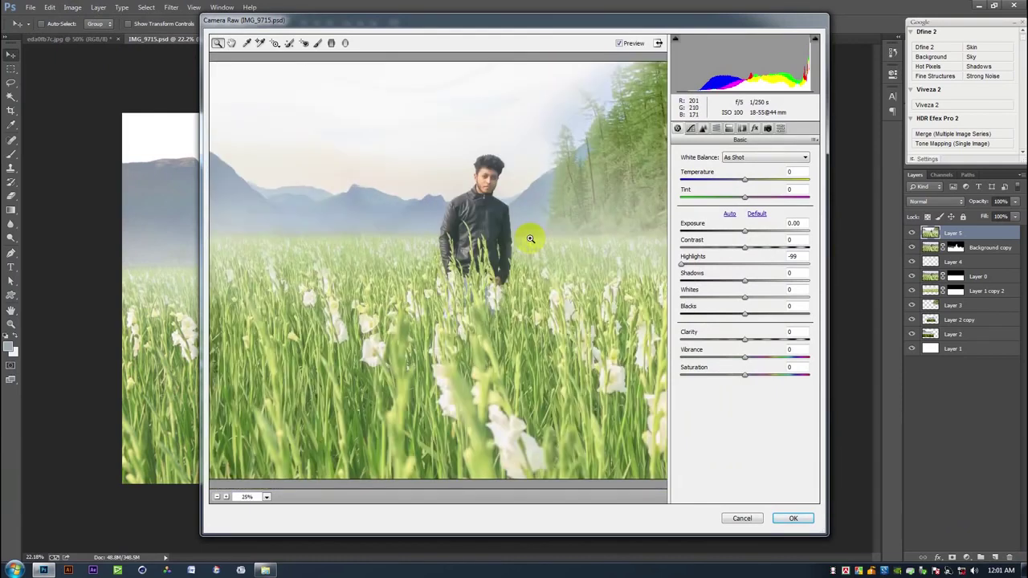
alt+click(538, 242)
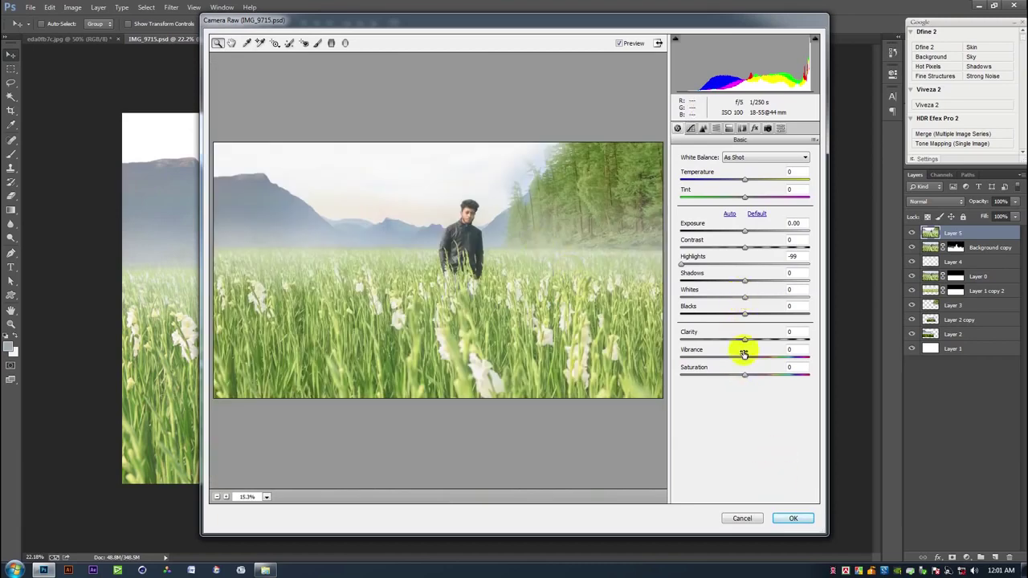
click(755, 518)
Select a large soft brush with white as the foreground colour
scroll(441, 184, up, 3)
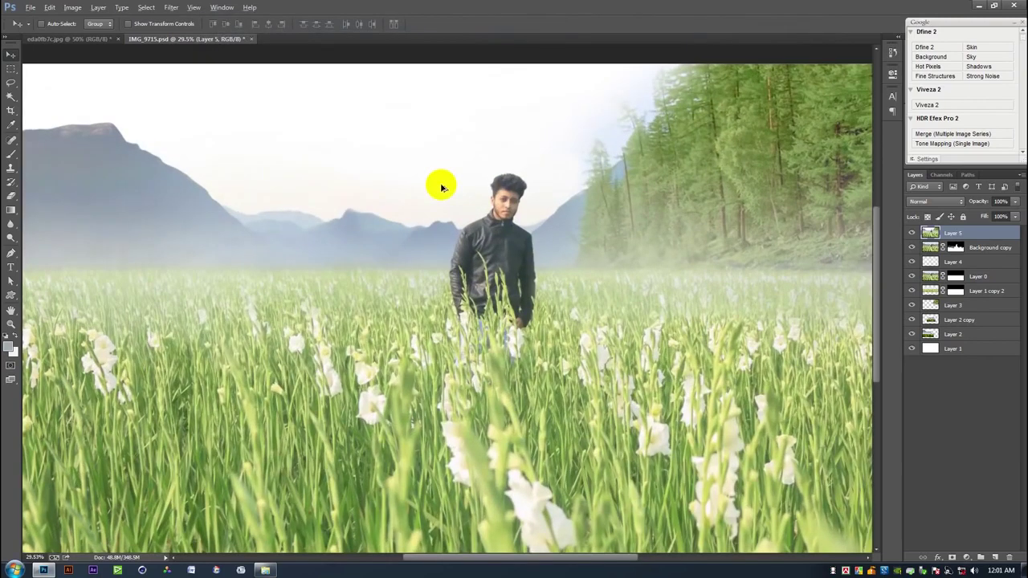
scroll(441, 184, down, 2)
click(13, 151)
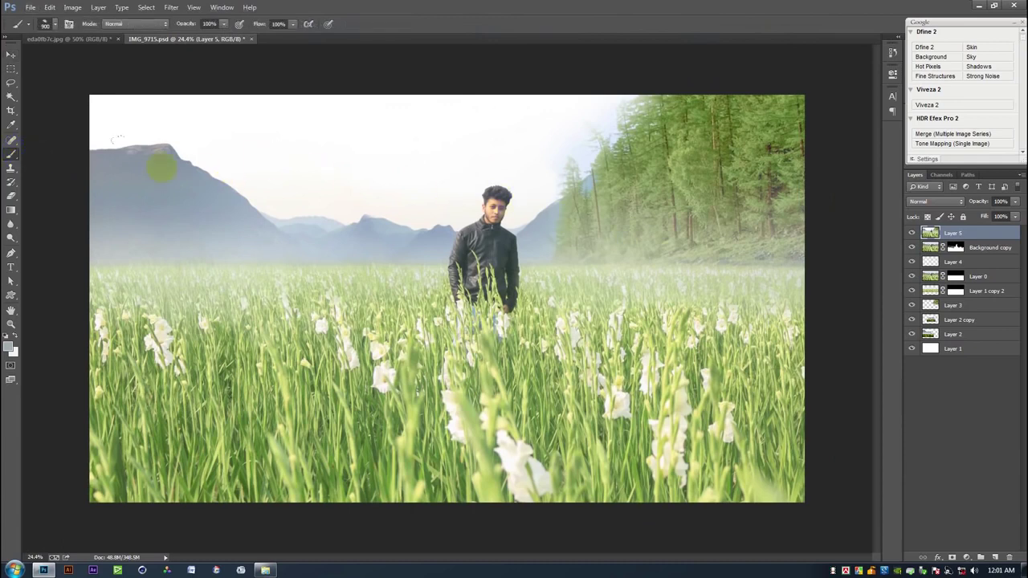
right_click(377, 146)
click(310, 140)
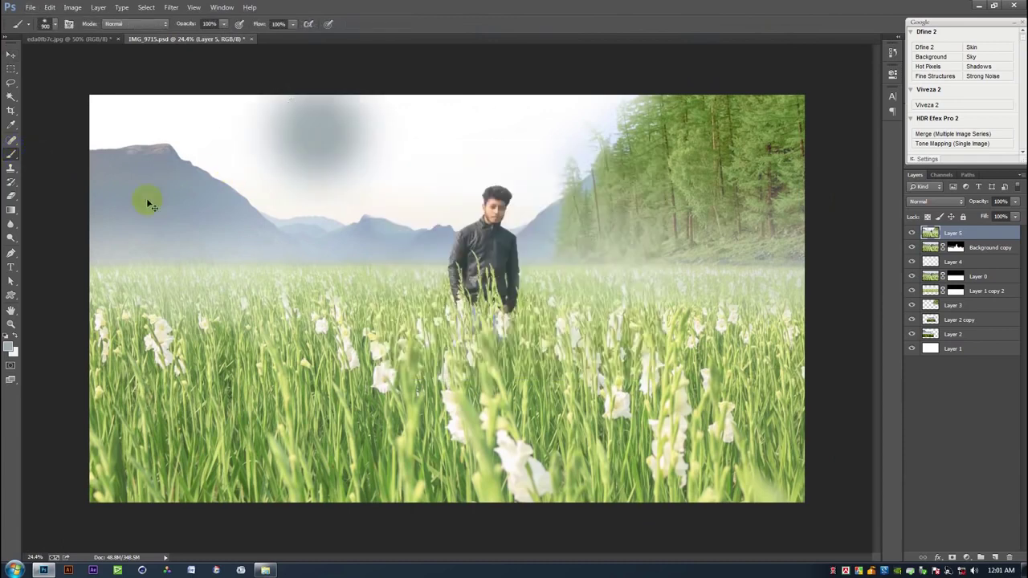
click(13, 337)
Paint soft white haze across the middle of the sky
click(288, 132)
click(254, 131)
click(328, 131)
click(377, 163)
click(414, 151)
mouse_move(543, 104)
mouse_down()
mouse_move(567, 151)
mouse_move(564, 122)
mouse_up()
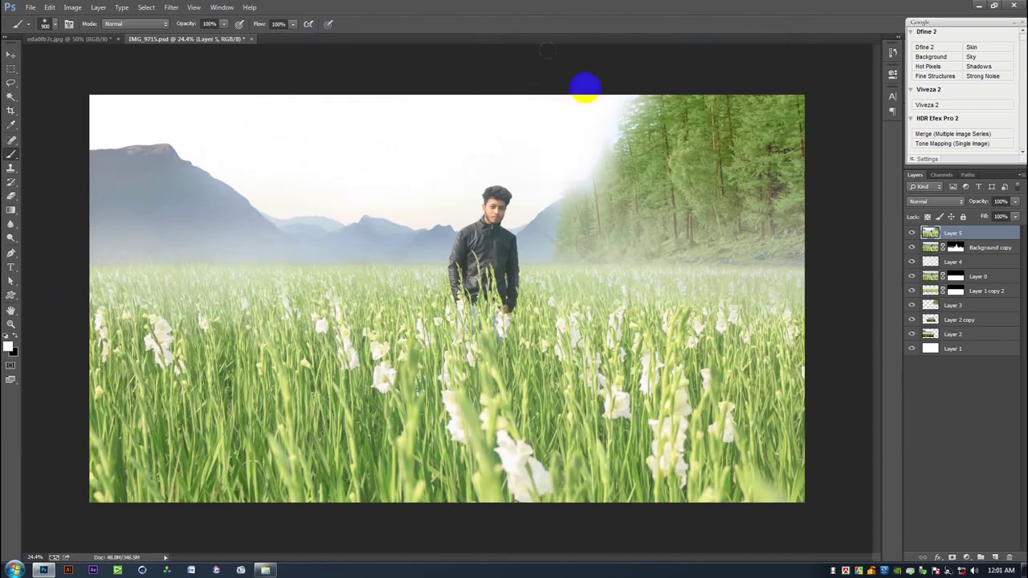
click(505, 161)
click(369, 172)
click(418, 175)
Haze the top of the sky and forest edge, then paint faint 42%-opacity haze over the trees
click(289, 178)
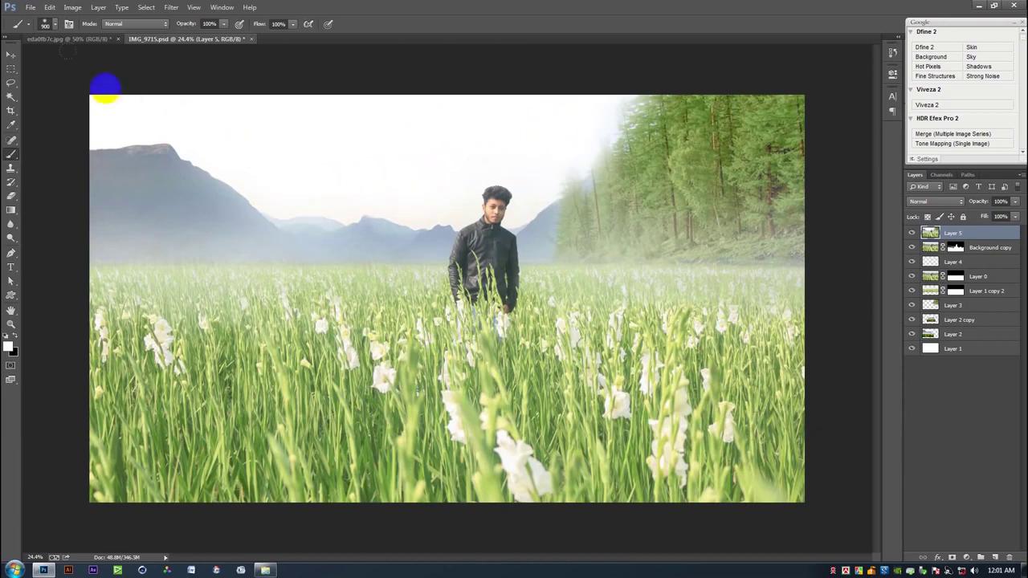
drag(106, 89, 157, 100)
click(295, 116)
click(524, 116)
click(556, 163)
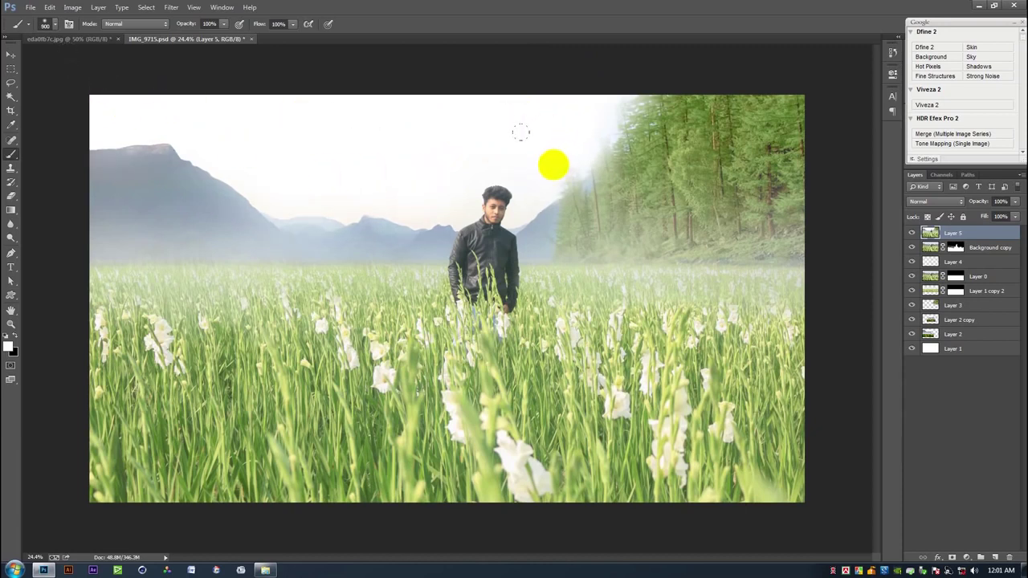
click(533, 167)
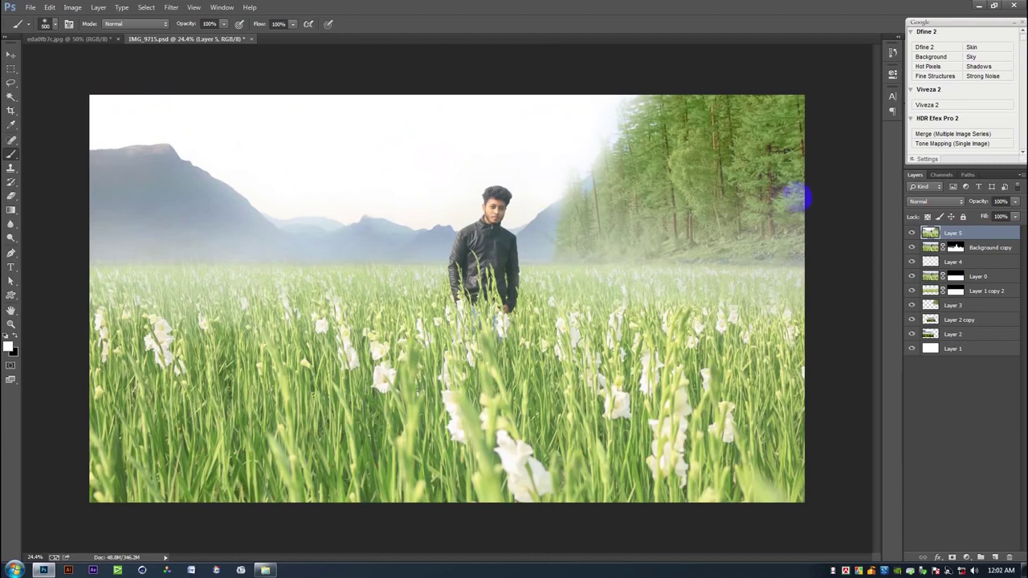
text(42)
drag(543, 175, 546, 171)
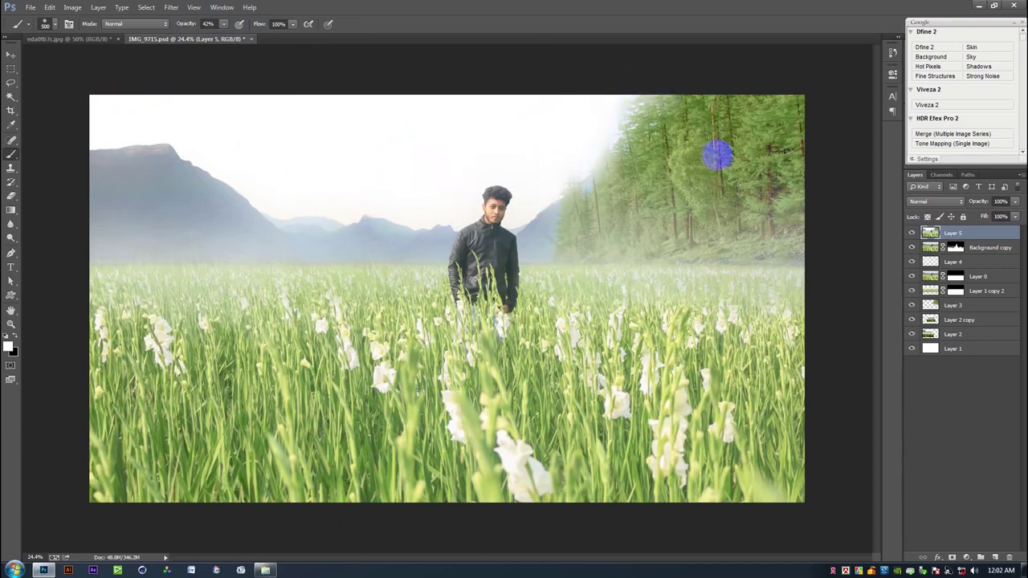
click(433, 224)
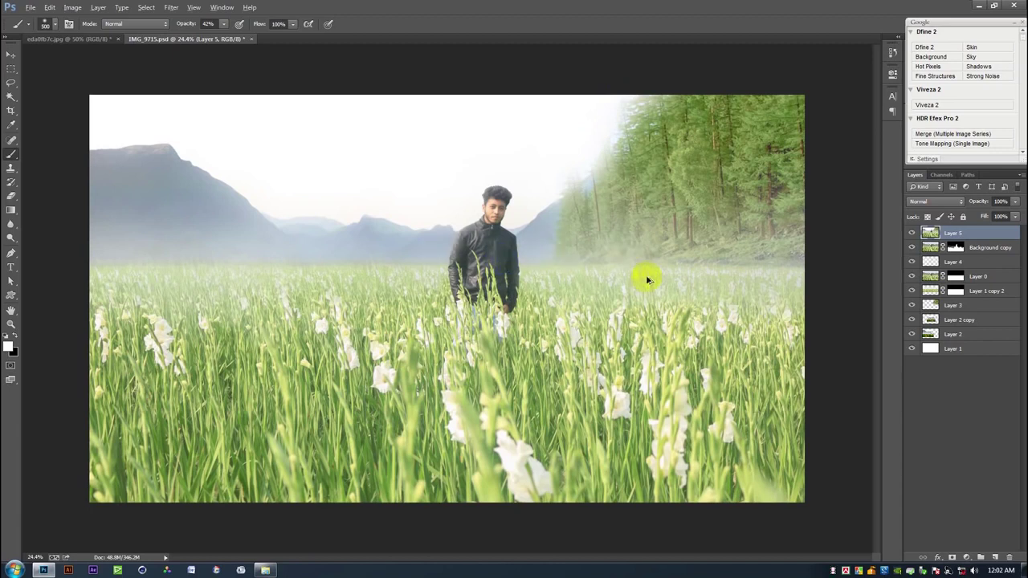
In the Camera Raw filter, set Highlights -100, Shadows +24, Temperature -2 and Blacks +15
click(171, 8)
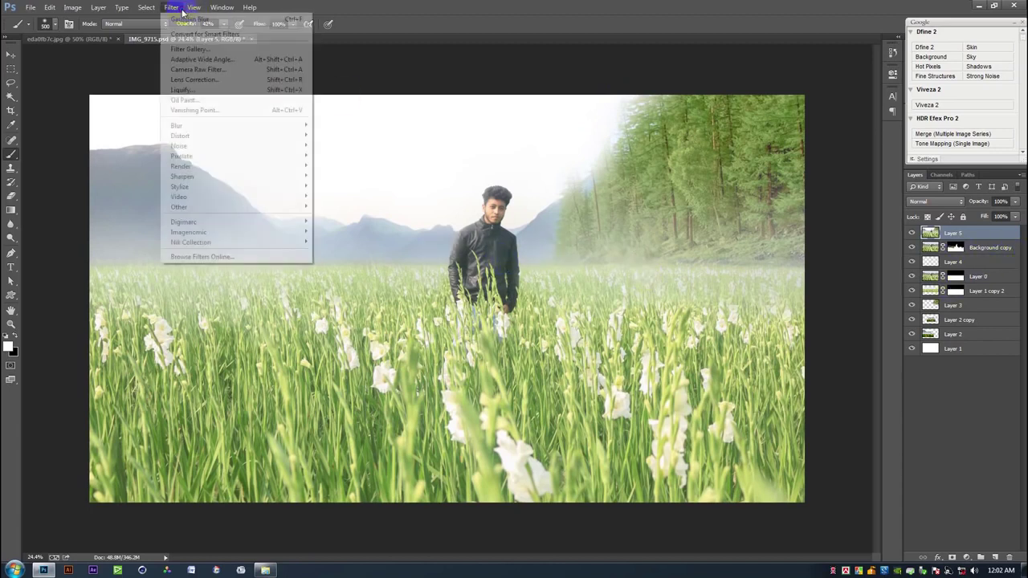
click(194, 71)
mouse_move(745, 265)
mouse_down()
mouse_move(672, 266)
mouse_move(700, 264)
mouse_move(682, 266)
mouse_up()
mouse_move(745, 282)
mouse_down()
mouse_move(812, 280)
mouse_move(759, 287)
mouse_move(757, 314)
mouse_move(703, 314)
mouse_move(722, 311)
mouse_up()
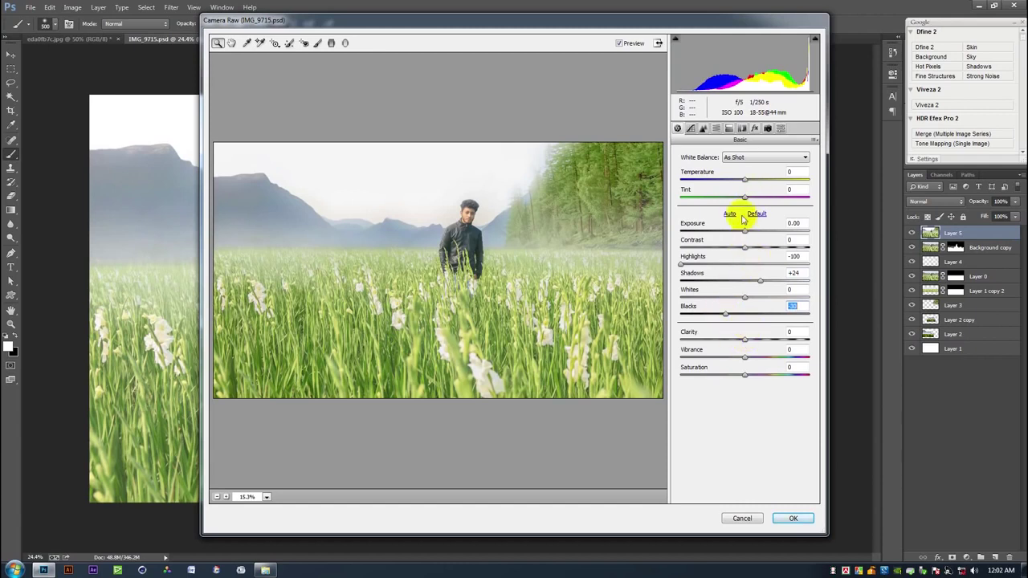
mouse_move(744, 179)
mouse_down()
mouse_move(754, 180)
mouse_move(741, 184)
mouse_up()
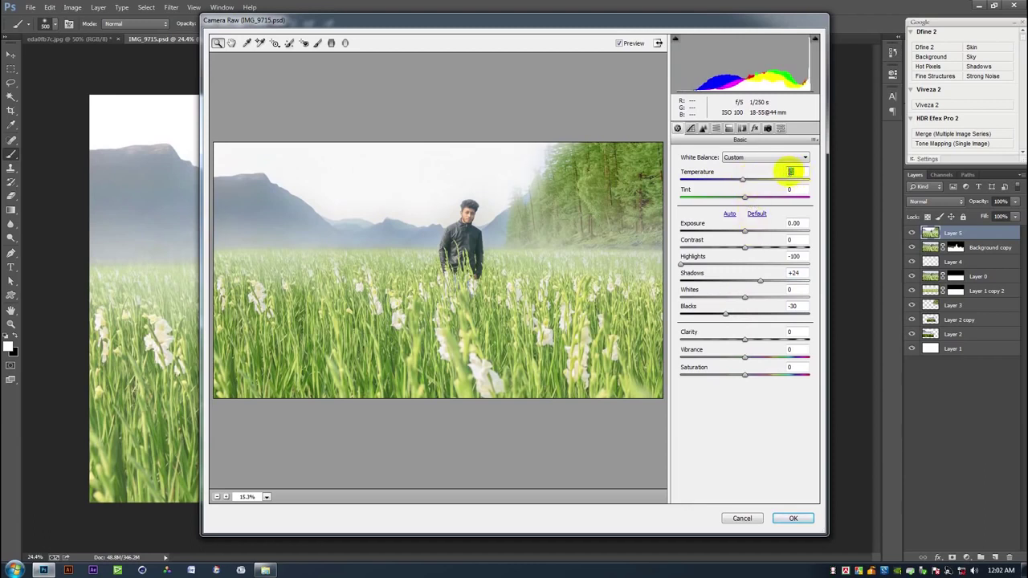
mouse_move(726, 313)
mouse_down()
mouse_move(771, 317)
mouse_move(754, 317)
mouse_up()
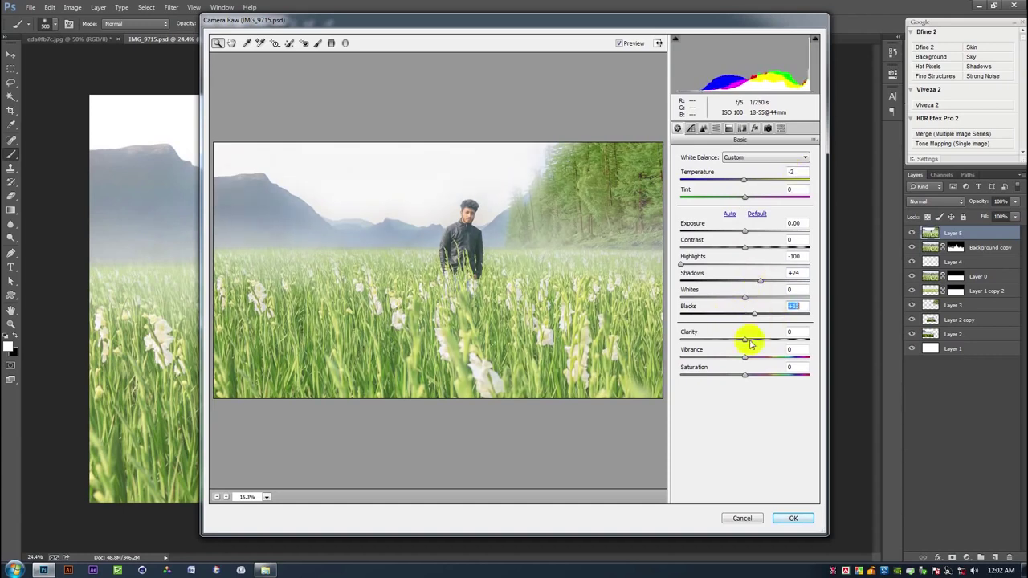
mouse_move(744, 359)
mouse_down()
mouse_move(762, 358)
mouse_move(746, 359)
mouse_move(749, 377)
mouse_up()
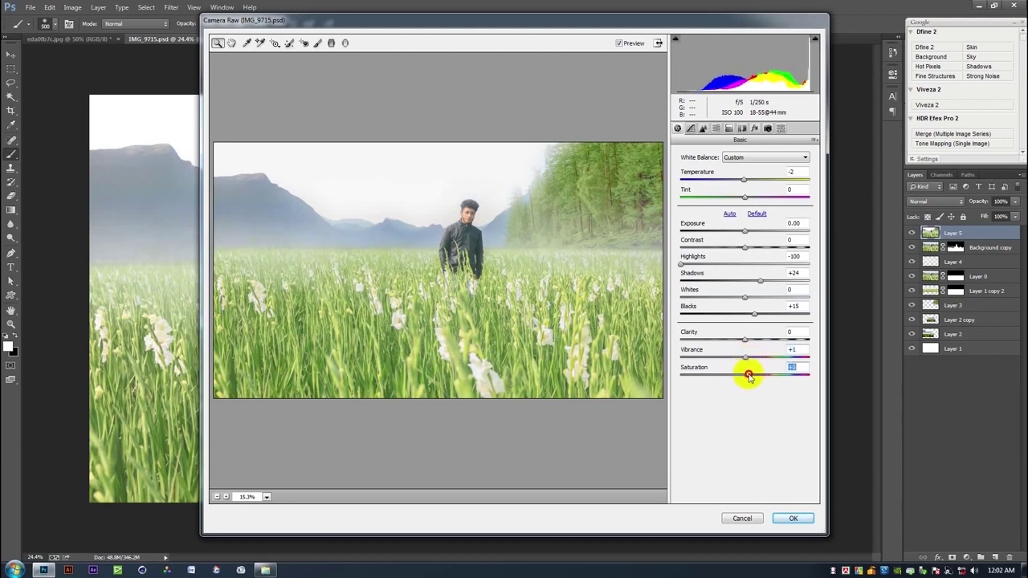
Lift the Lights on the tone curve and apply the Camera Raw grade
click(690, 128)
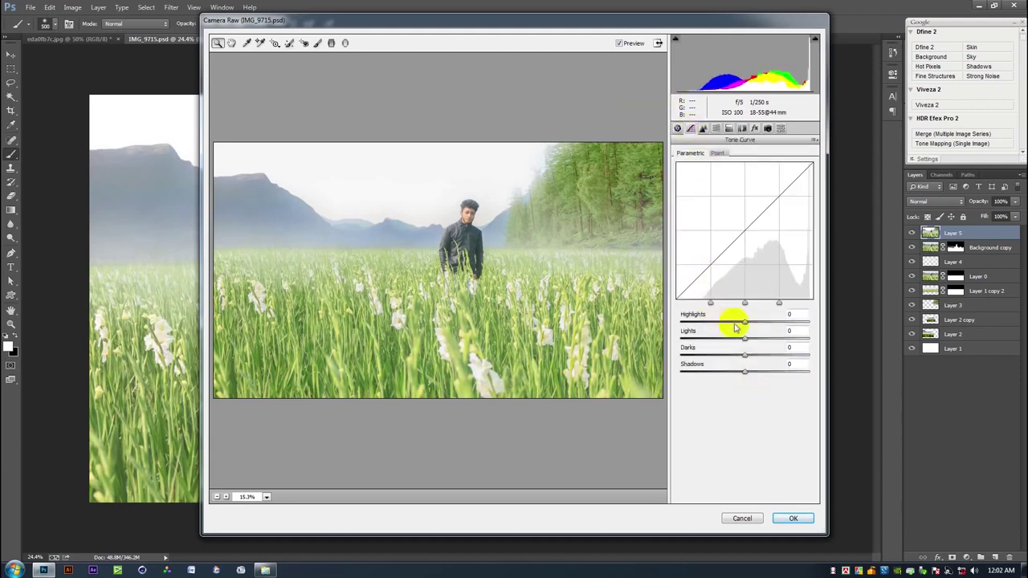
drag(746, 340, 750, 340)
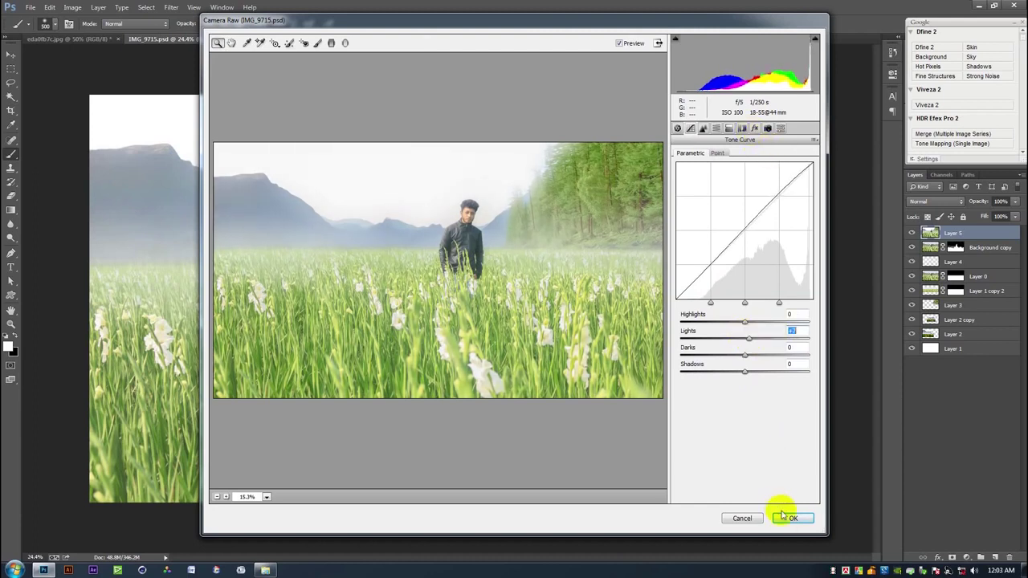
click(791, 518)
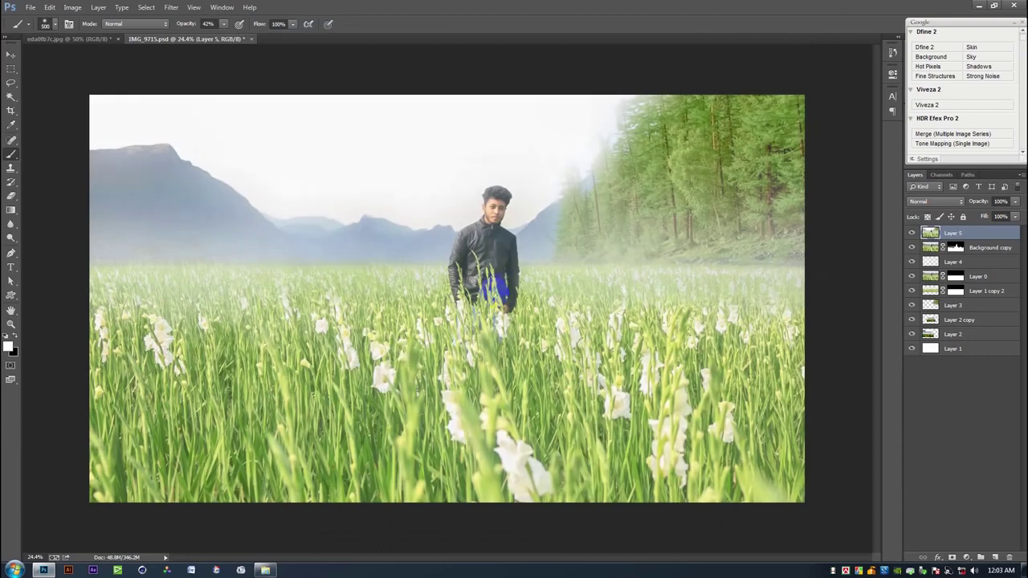
Launch Nik Color Efex Pro 4 on the composite
click(12, 55)
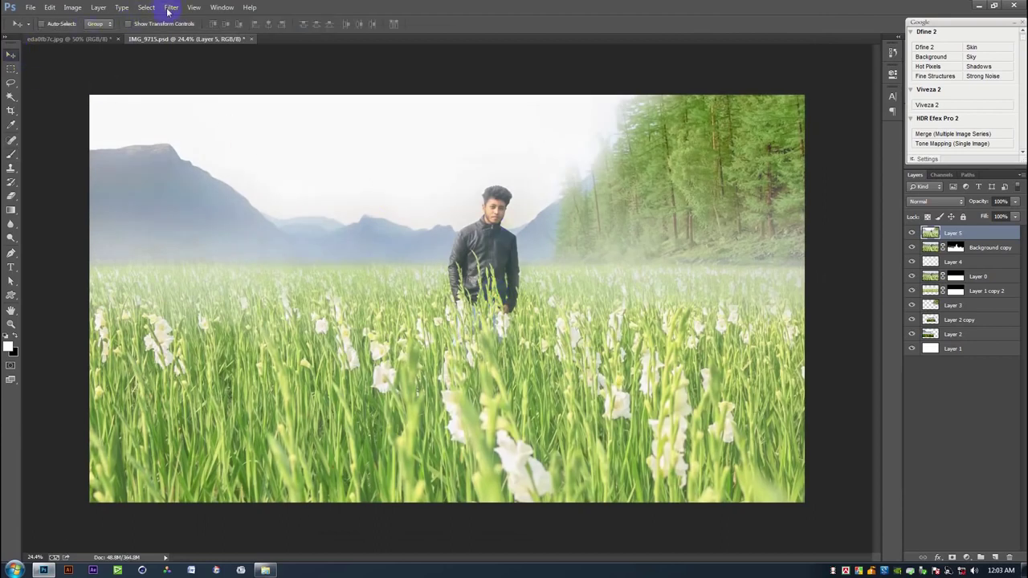
click(171, 7)
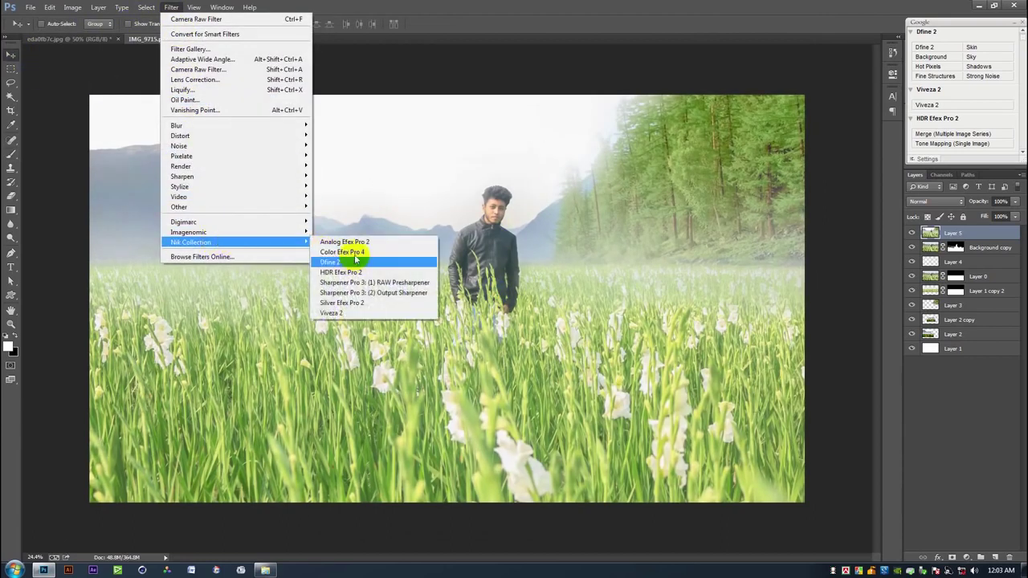
click(354, 252)
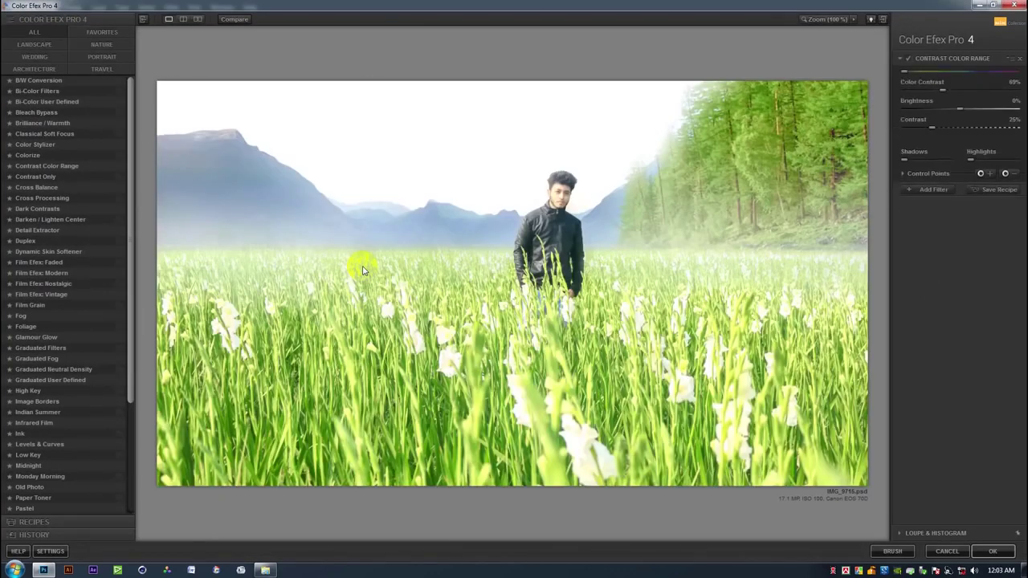
Preview the filter looks and settle on Cross Processing with method C04
click(52, 90)
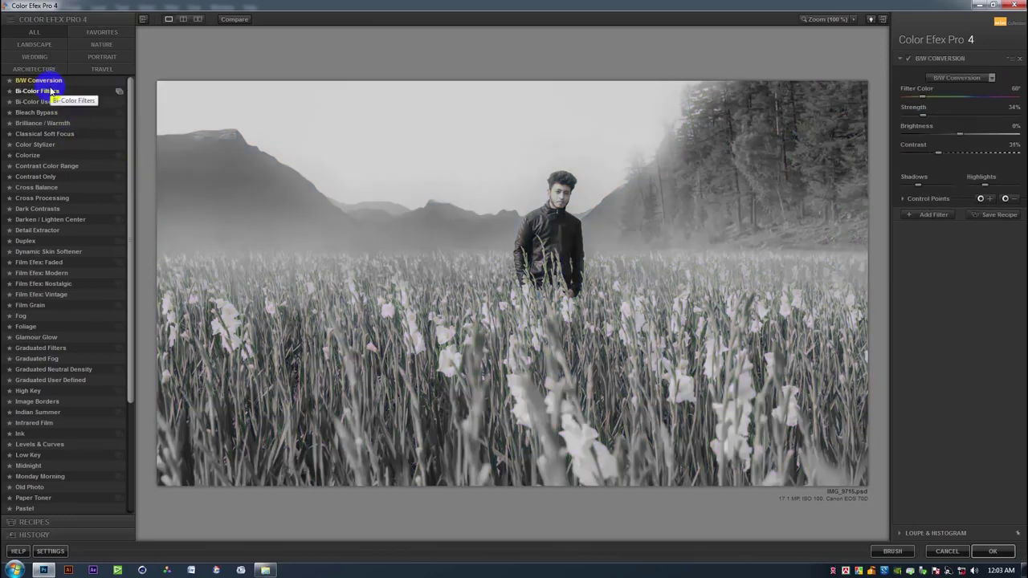
click(52, 101)
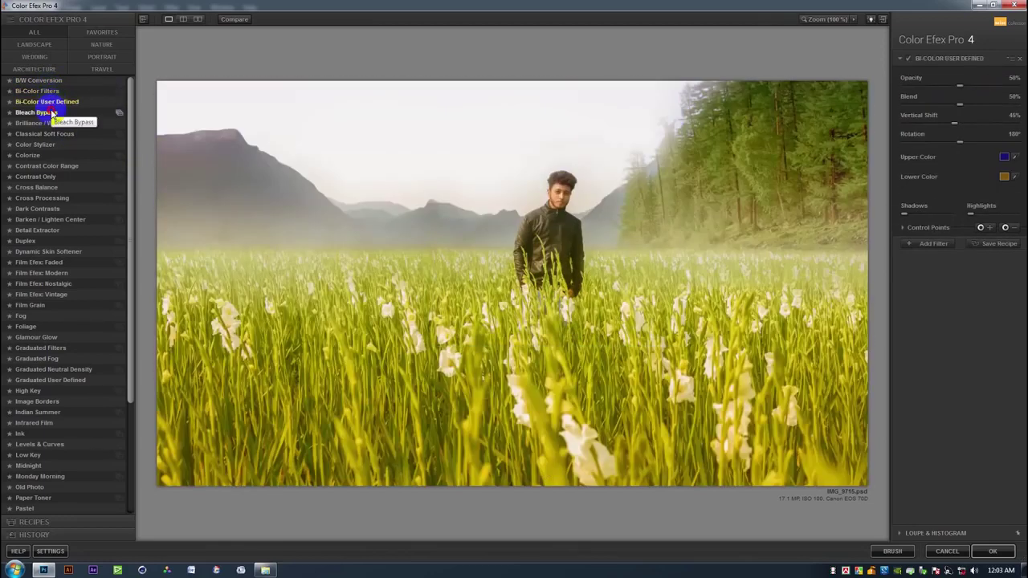
click(49, 123)
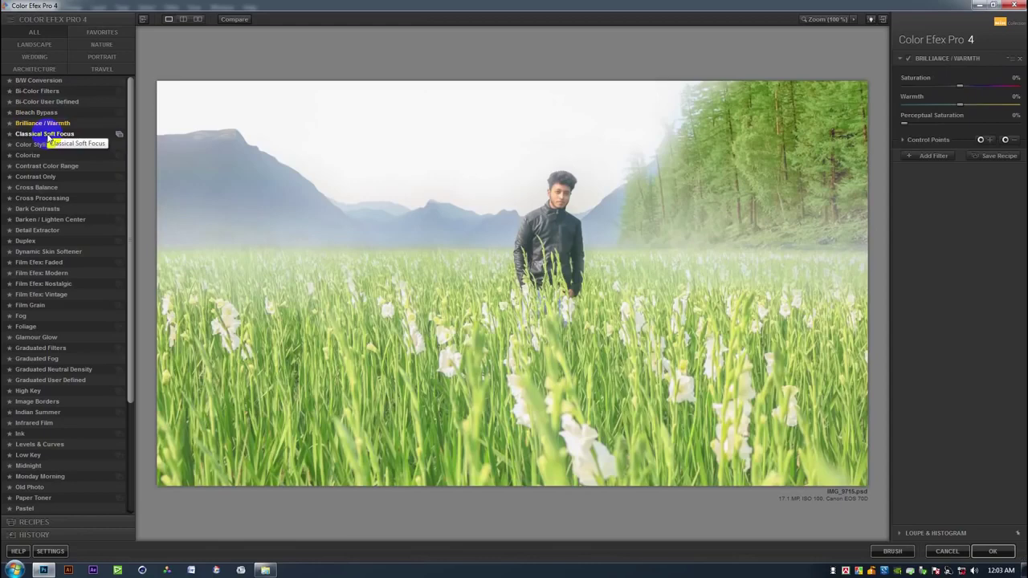
click(46, 134)
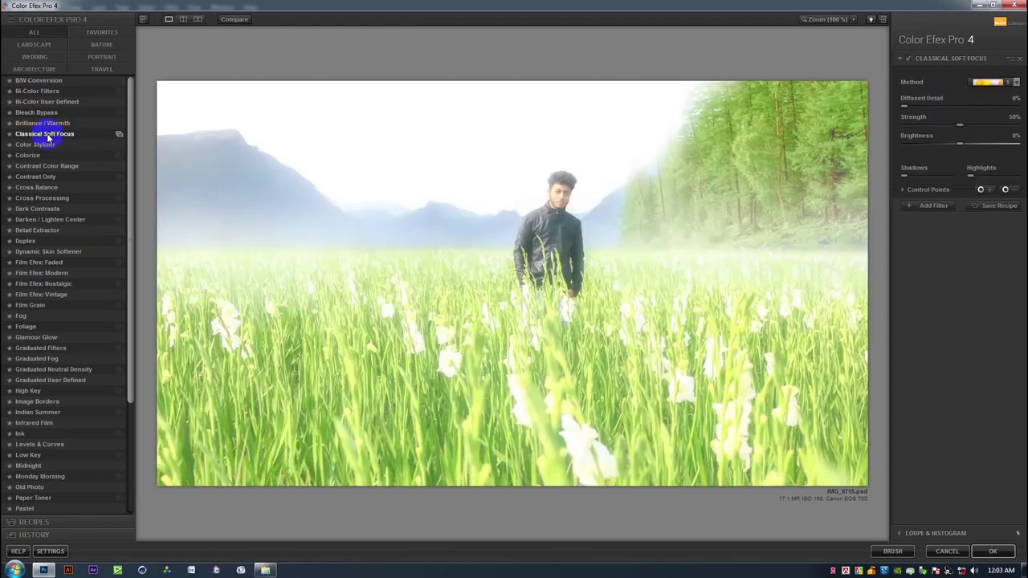
click(33, 144)
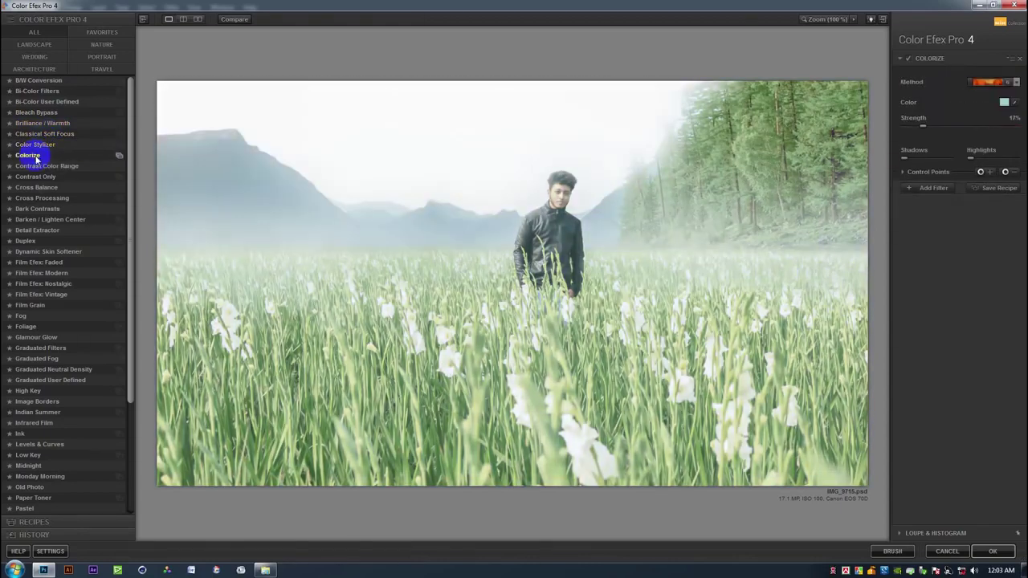
click(34, 166)
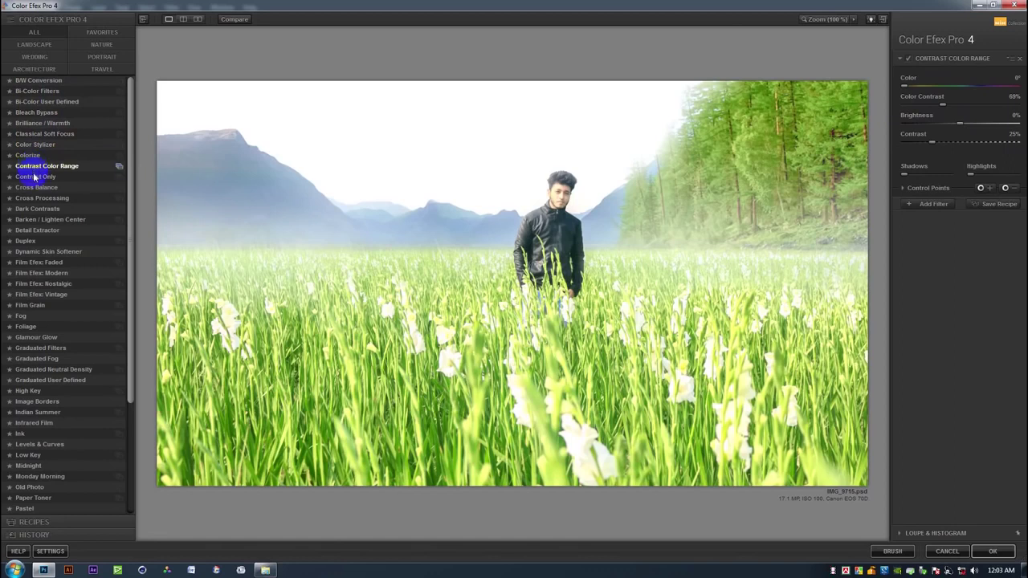
click(34, 176)
click(36, 187)
click(39, 198)
click(978, 82)
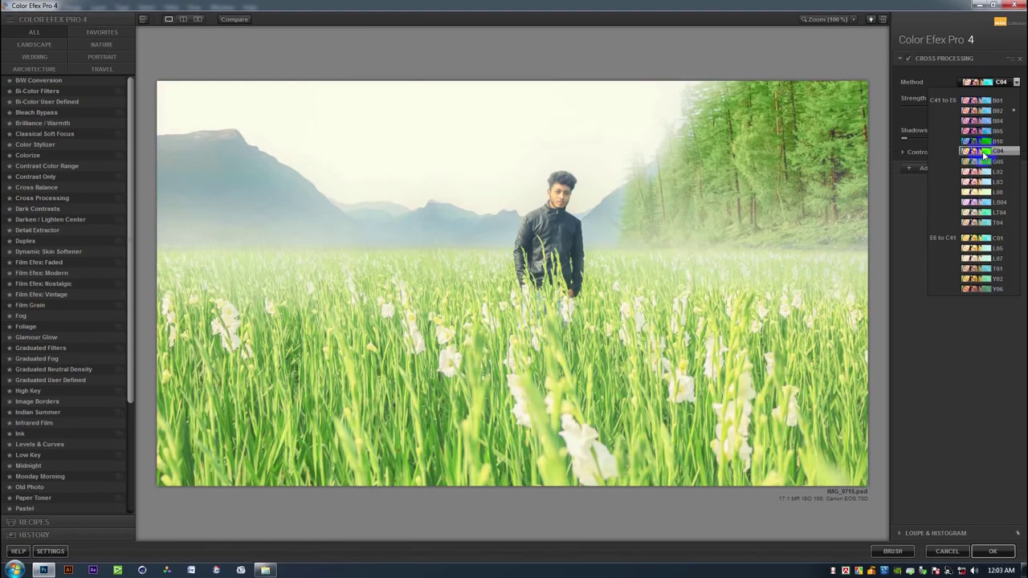
click(982, 151)
Add a second filter, trying Detail Extractor, Film Efex Faded and Modern, and Glamour Glow
click(937, 170)
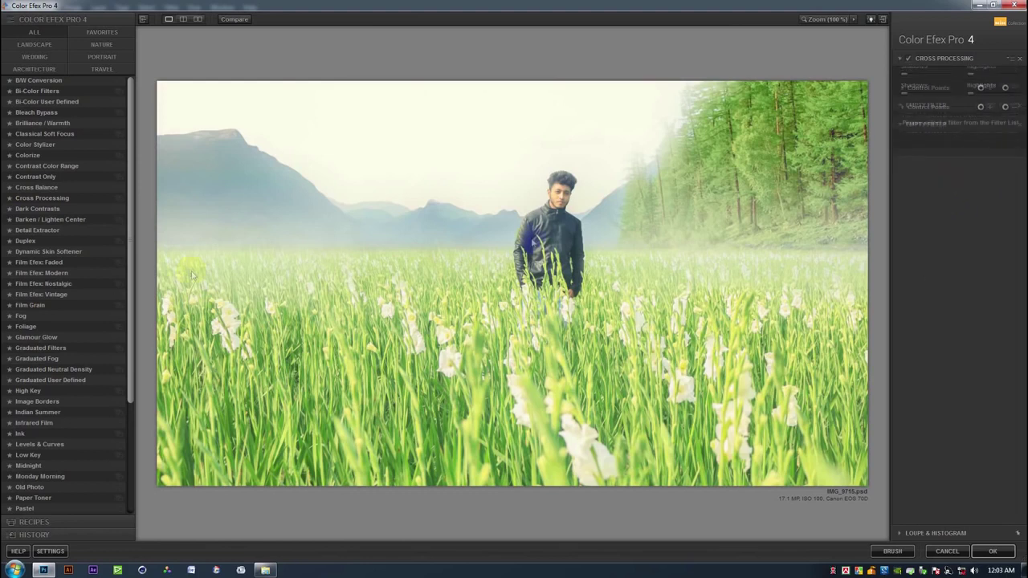
click(36, 230)
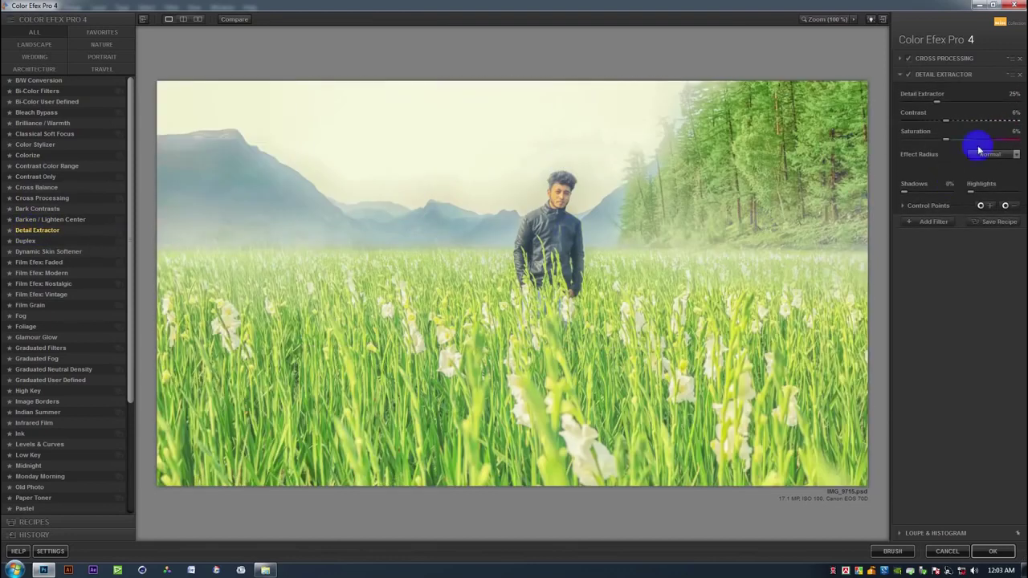
drag(912, 110, 909, 109)
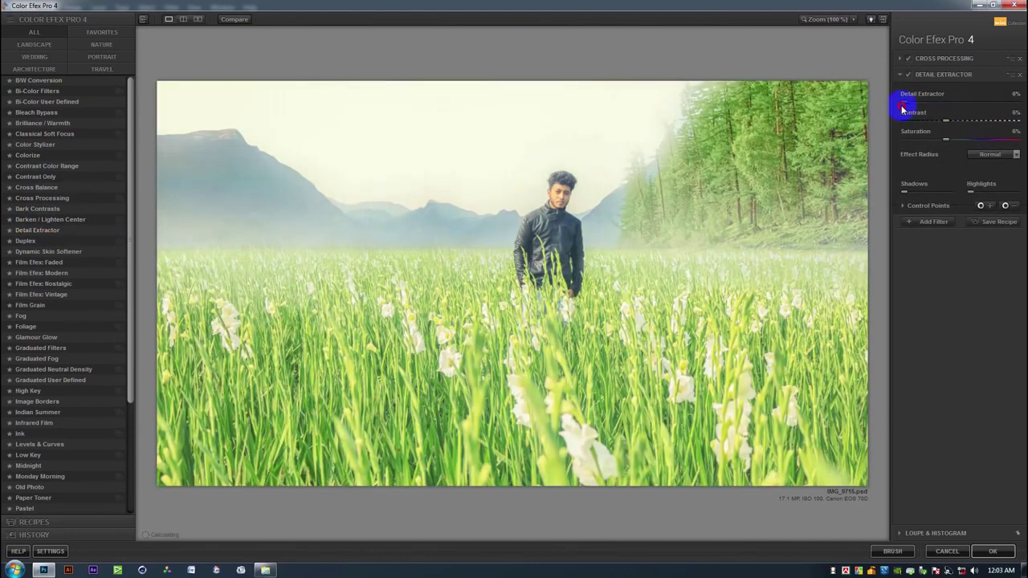
click(45, 263)
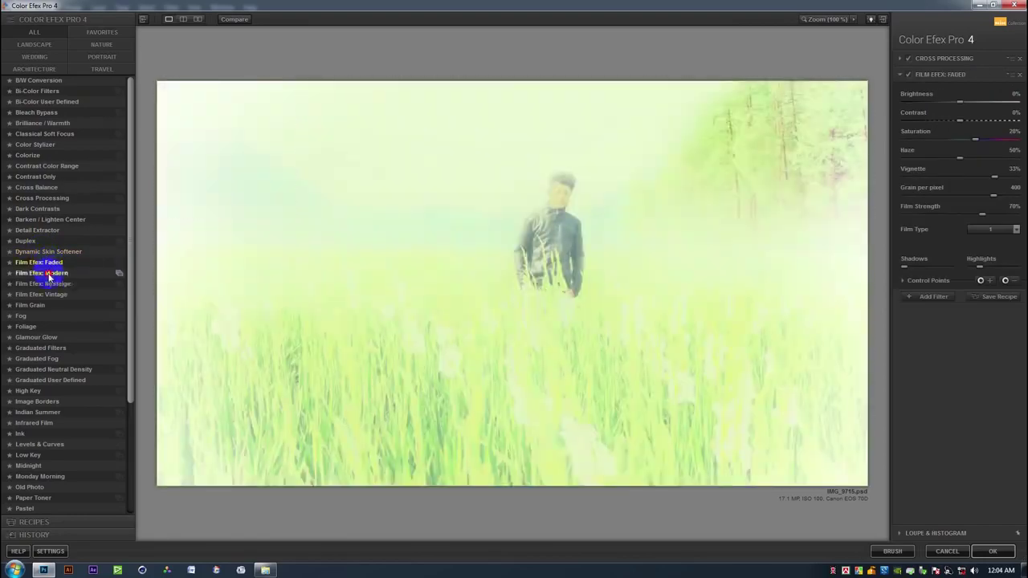
click(40, 273)
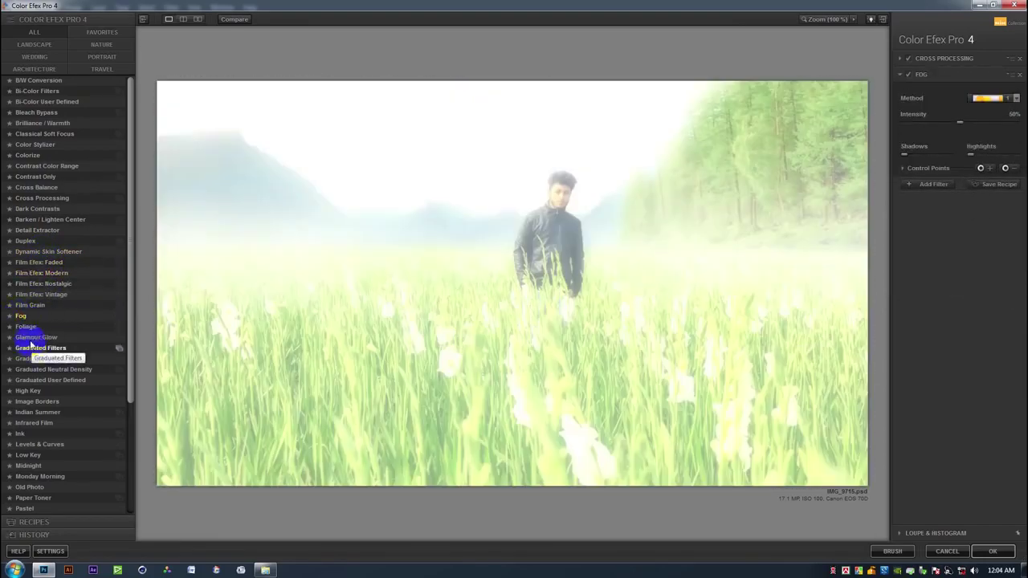
click(29, 338)
click(907, 96)
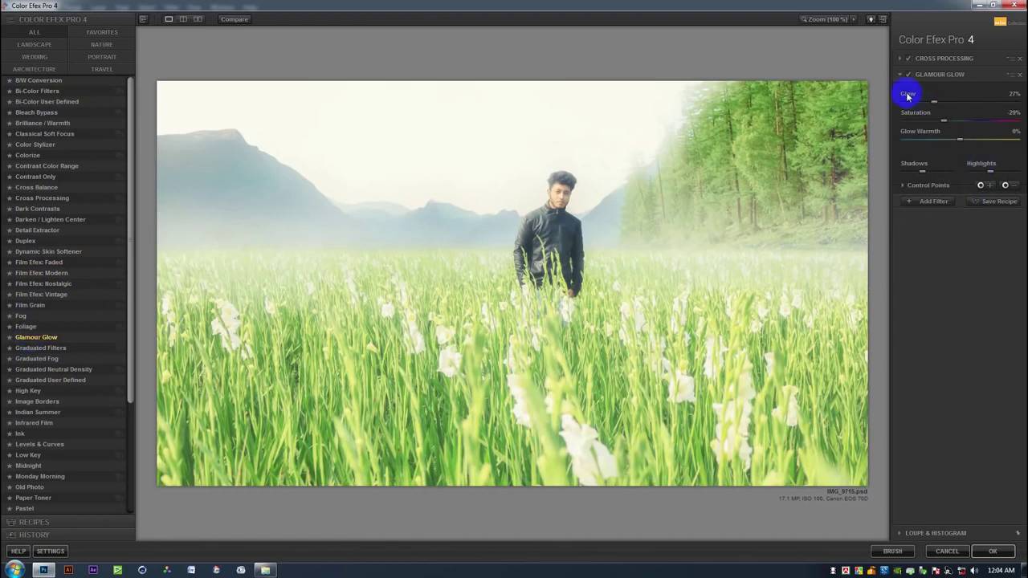
click(908, 75)
click(908, 76)
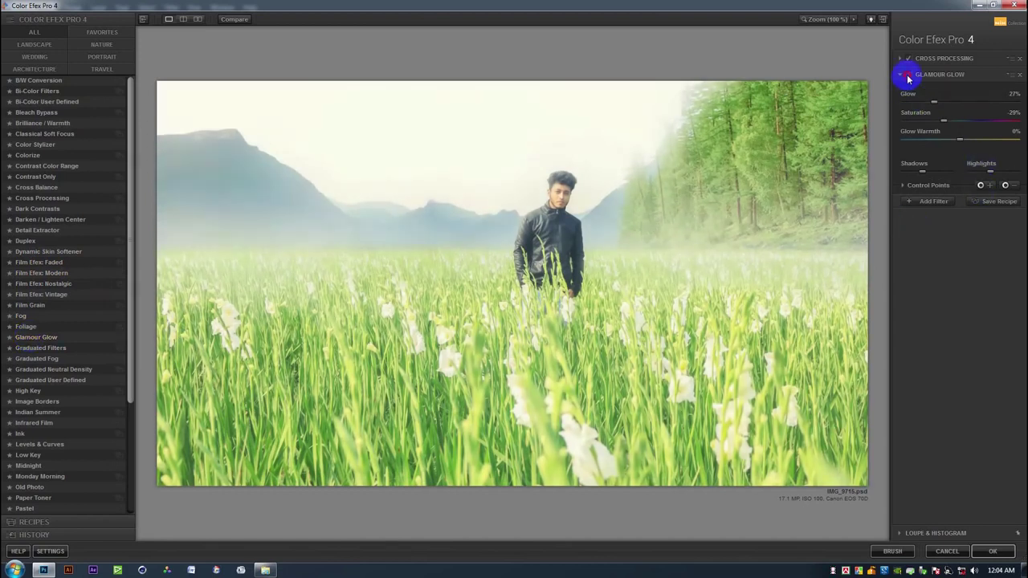
click(909, 76)
click(908, 75)
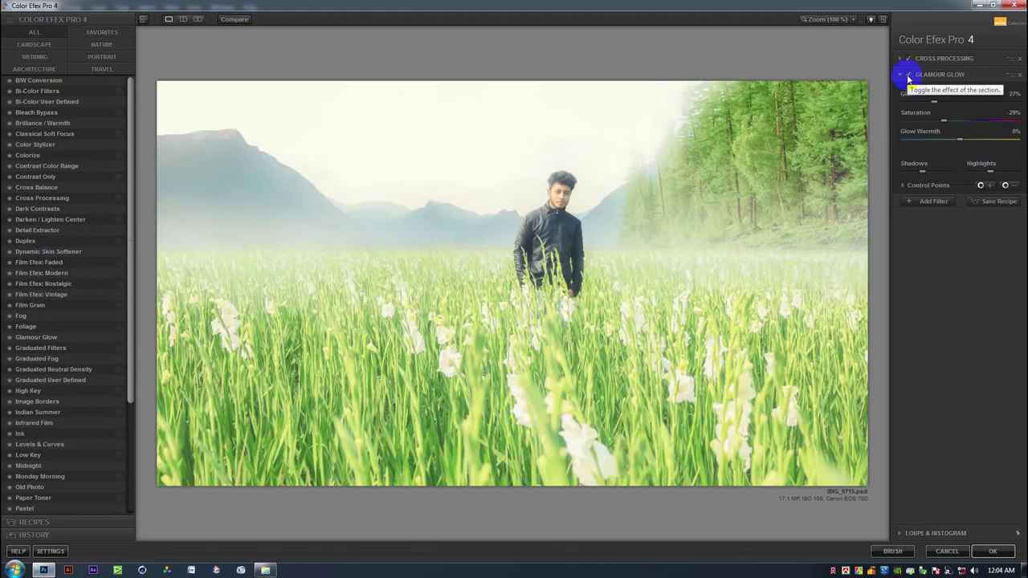
click(908, 76)
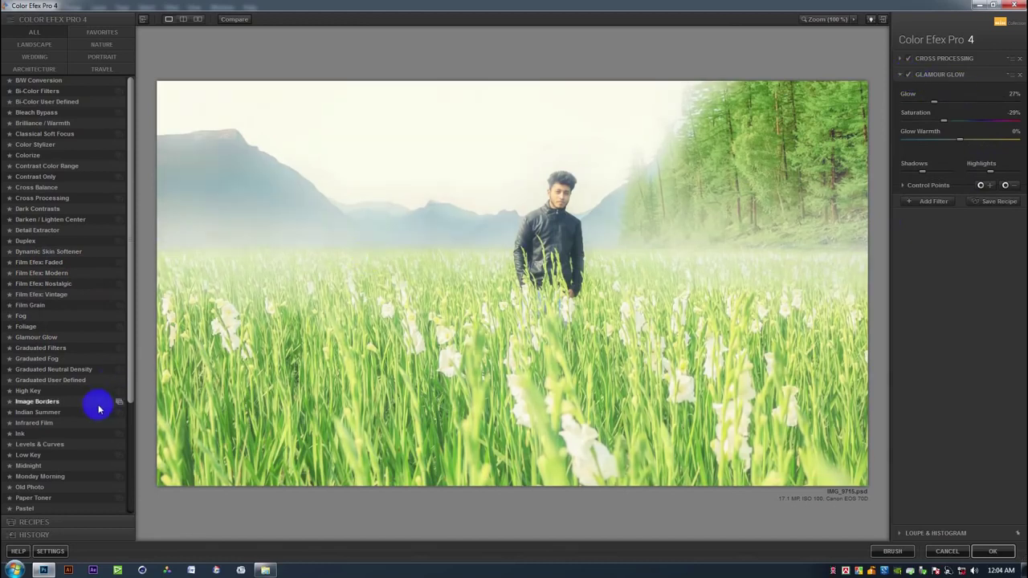
Try Ink, Midnight, Paper Toner, Pastel and others, then settle on Darken / Lighten Center
click(18, 433)
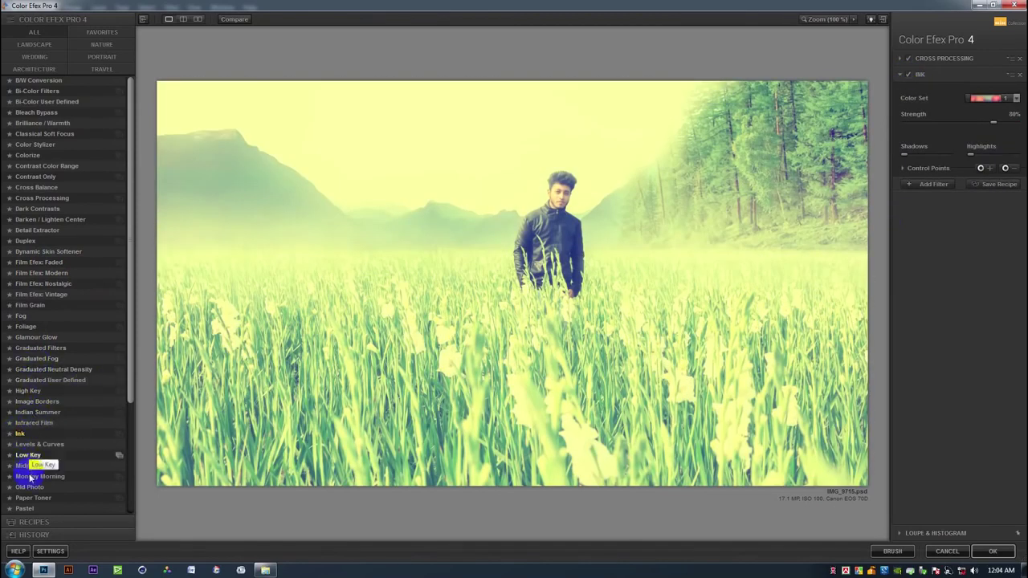
click(28, 466)
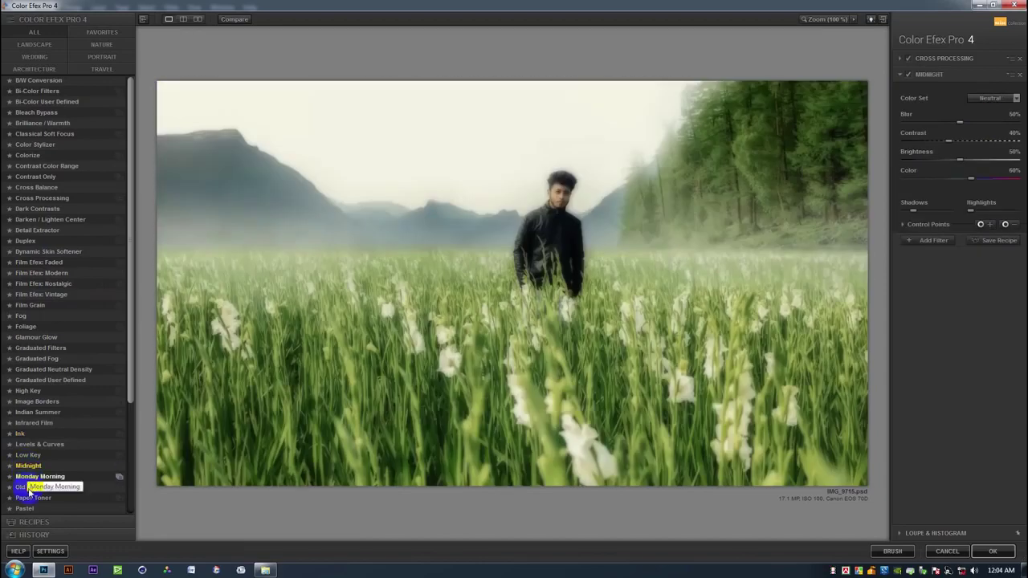
click(30, 498)
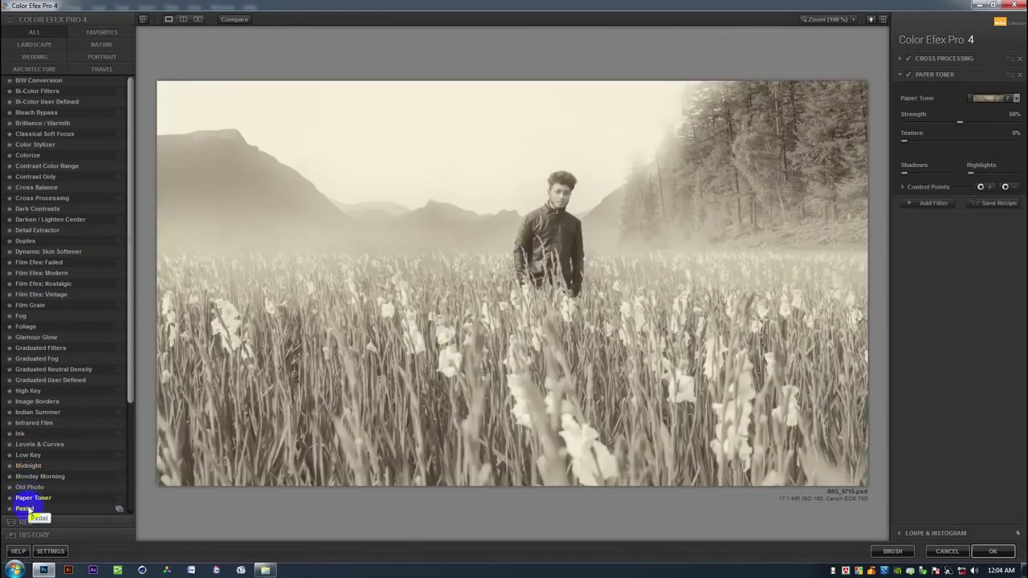
click(28, 510)
click(37, 187)
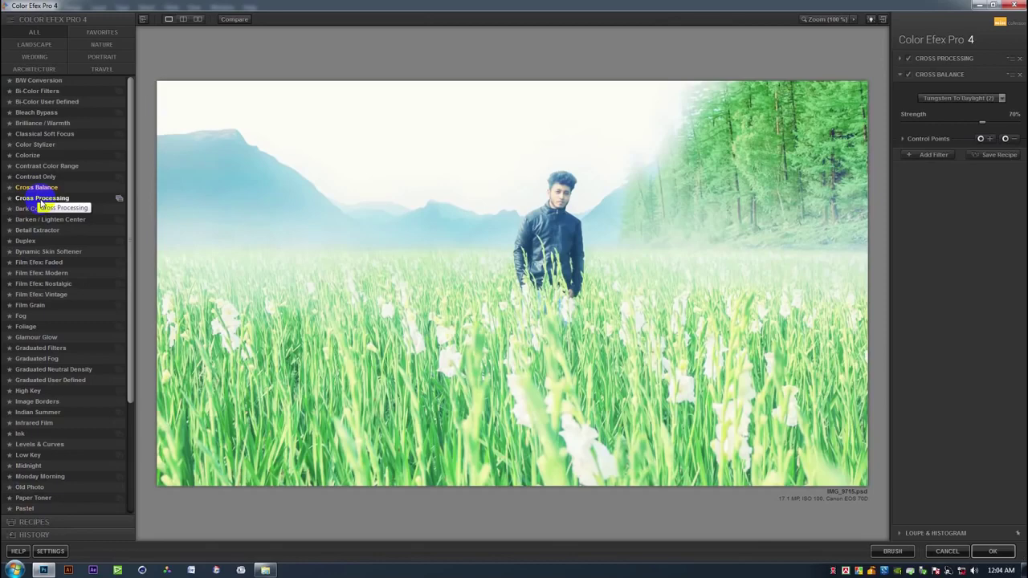
click(40, 200)
click(41, 209)
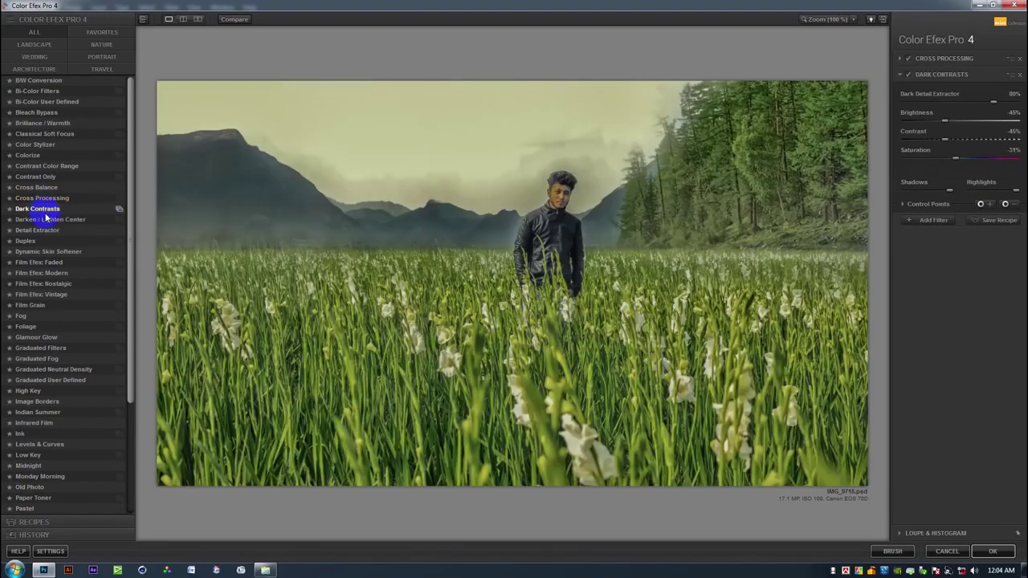
click(46, 219)
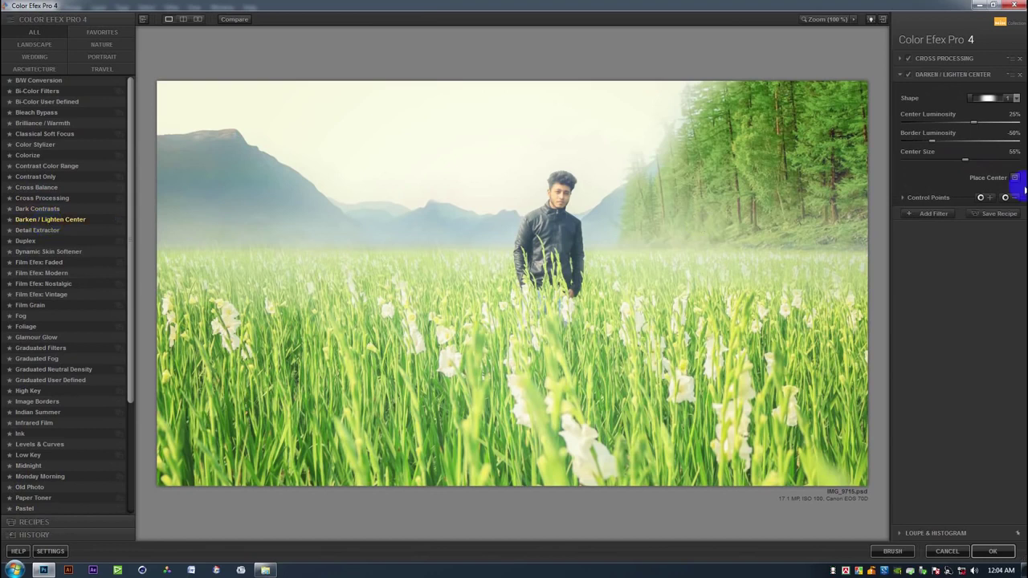
click(908, 75)
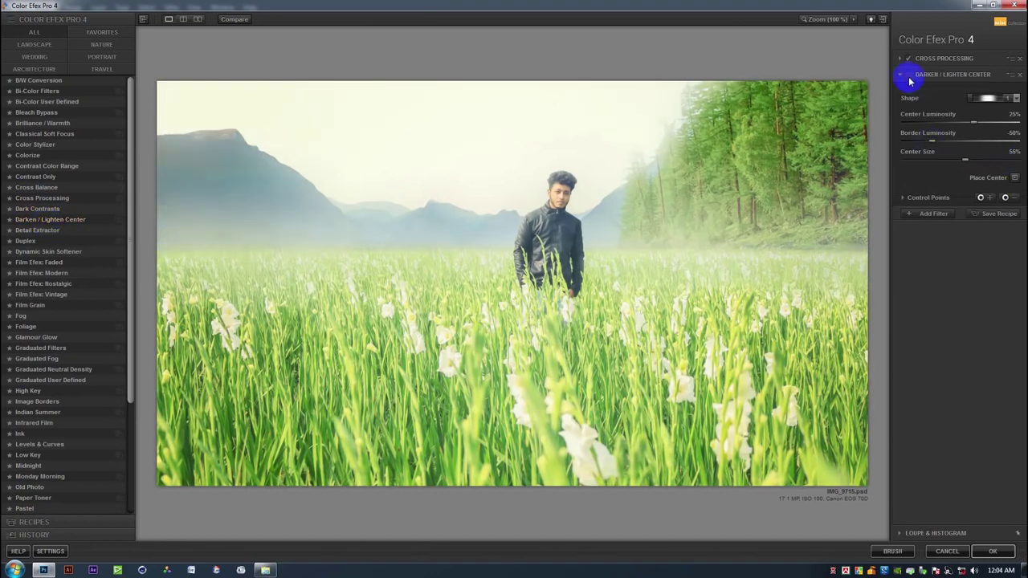
Apply the Color Efex grade, then crop the image to a 1920 × 1080 ratio
click(993, 551)
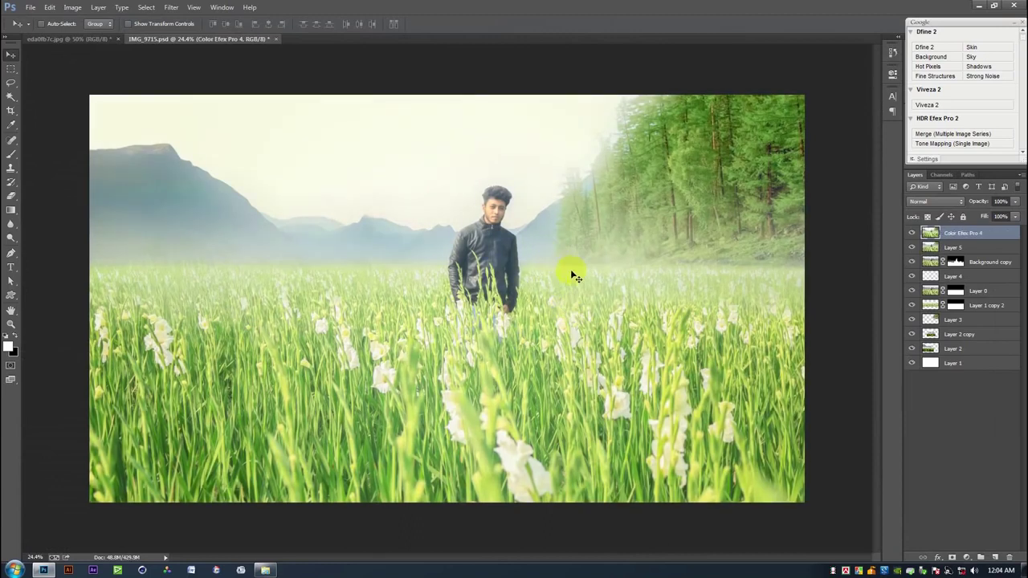
click(11, 110)
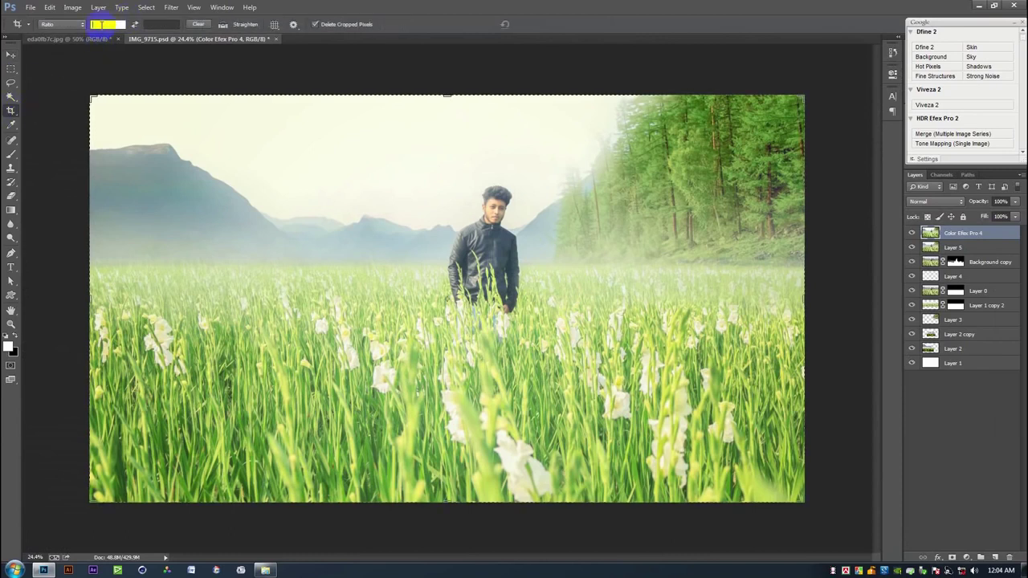
text(1920)
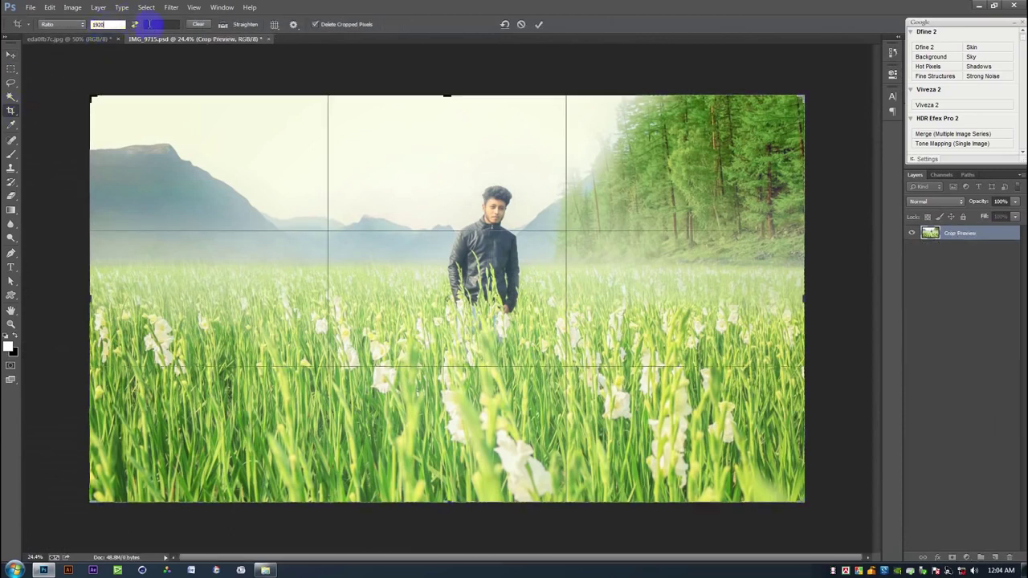
click(148, 24)
text(1080)
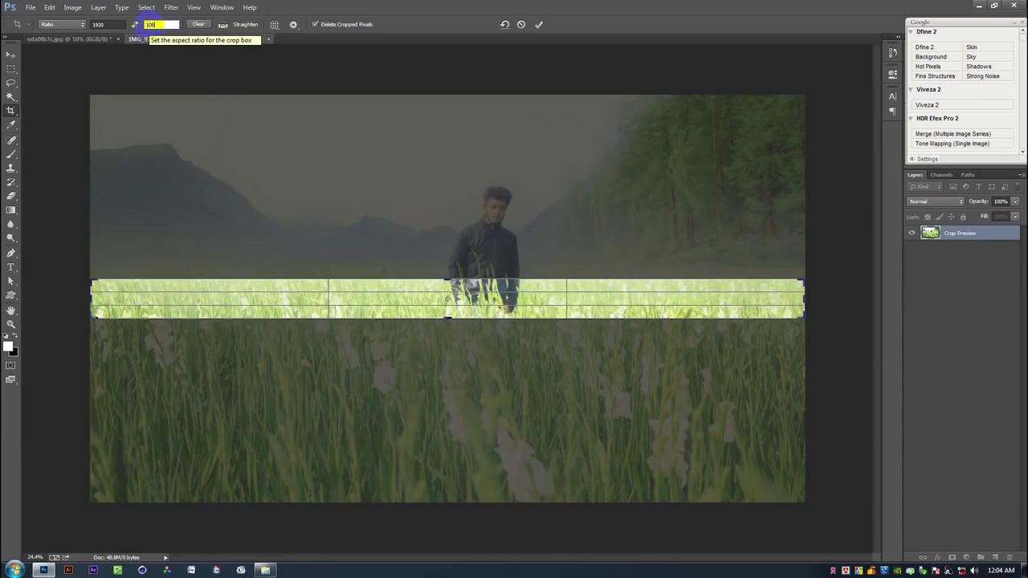
click(538, 25)
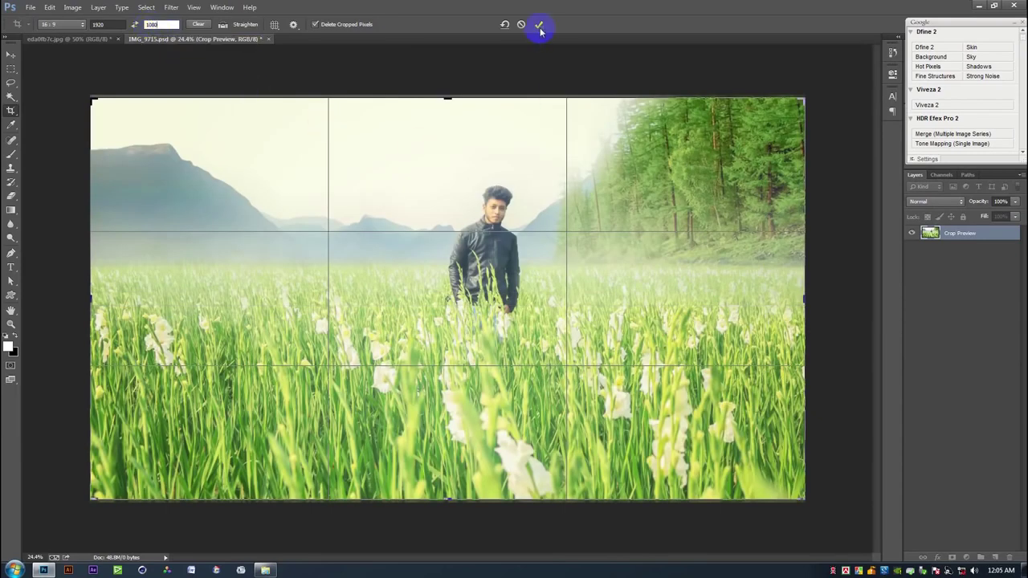
click(11, 53)
Save the composite and resize the image to 1920 pixels wide
key(ctrl+s)
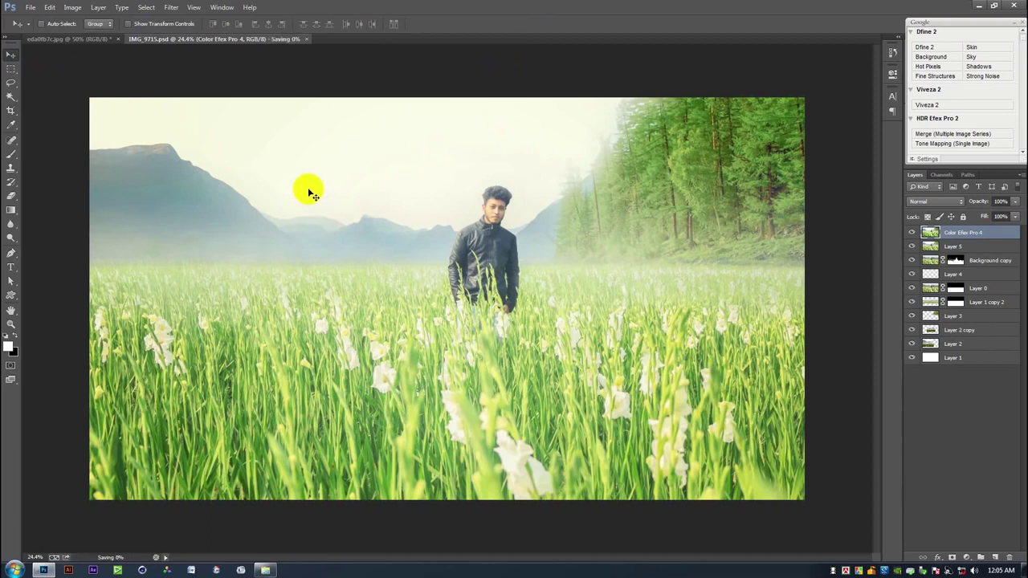
click(72, 7)
click(89, 84)
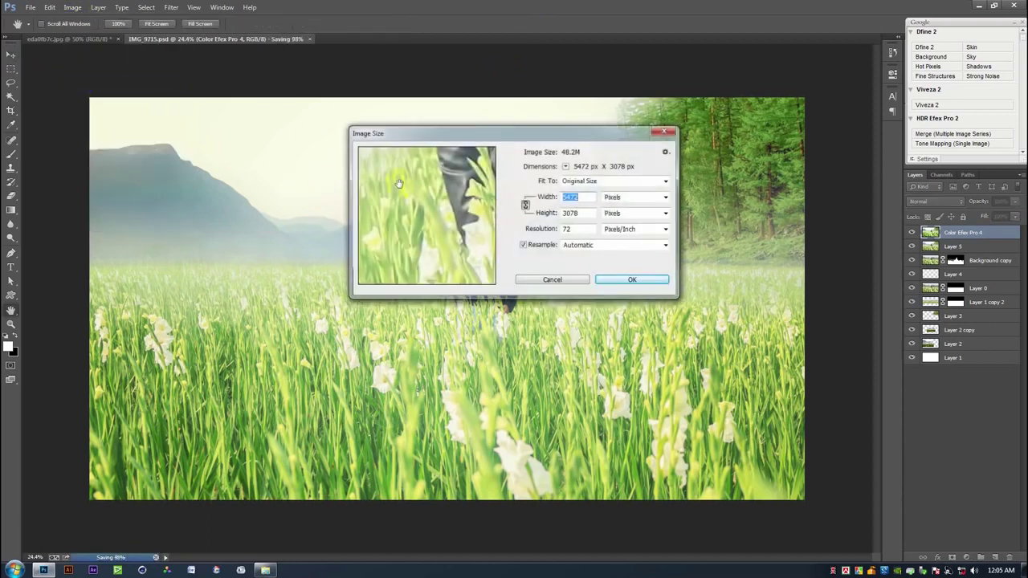
text(21920)
click(633, 280)
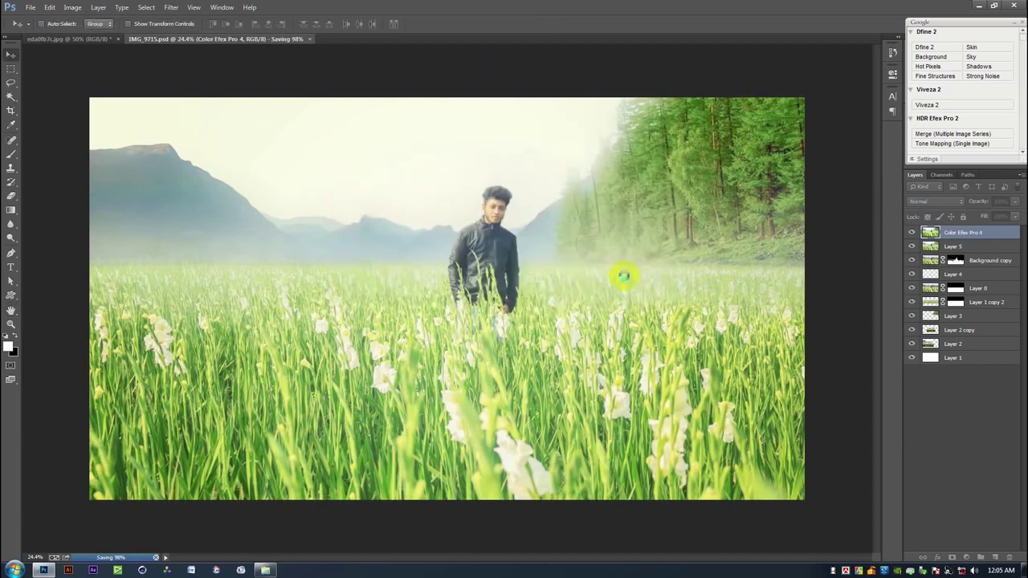
Fit the resized image on screen and zoom in and out to inspect it
key(ctrl+0)
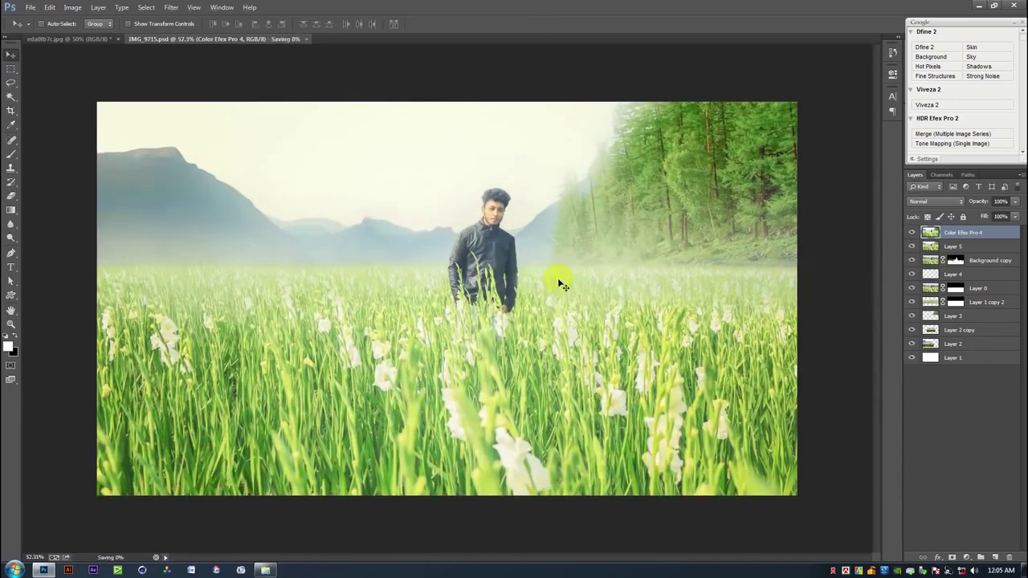
scroll(533, 225, up, 5)
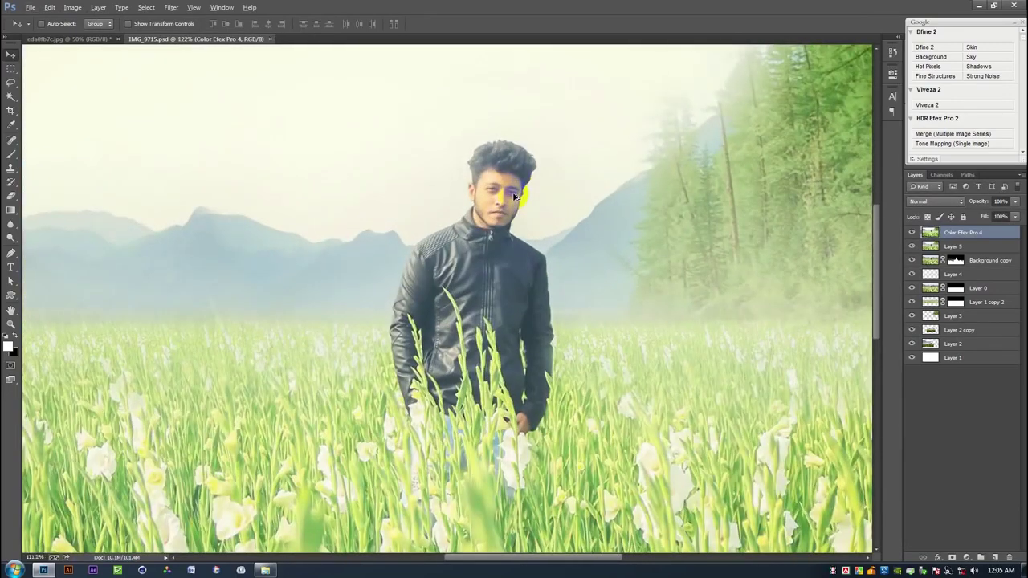
scroll(514, 196, down, 3)
scroll(514, 196, up, 2)
scroll(514, 196, up, 2)
scroll(514, 196, down, 1)
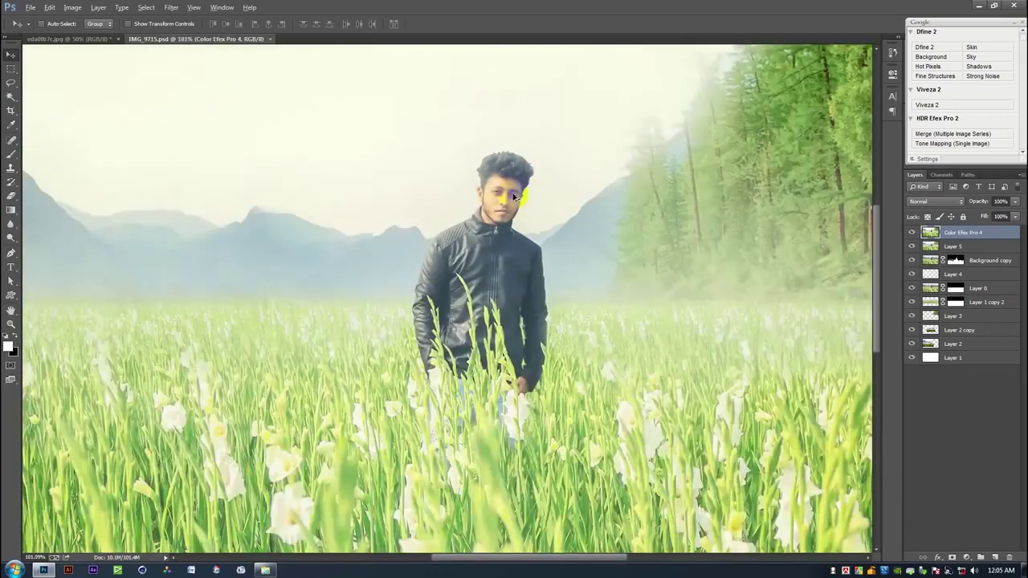
scroll(514, 196, down, 3)
scroll(511, 202, up, 1)
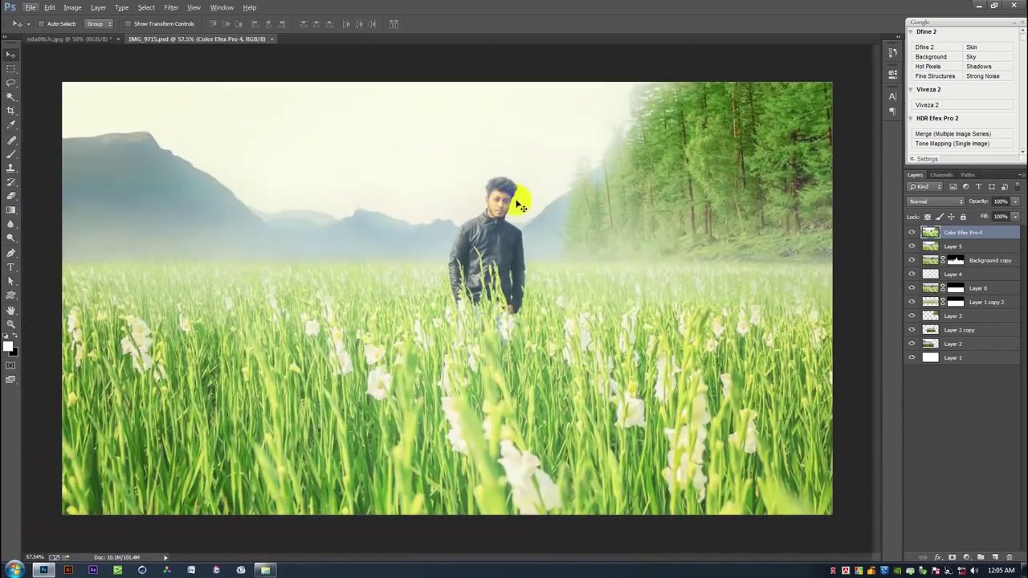
scroll(408, 273, down, 1)
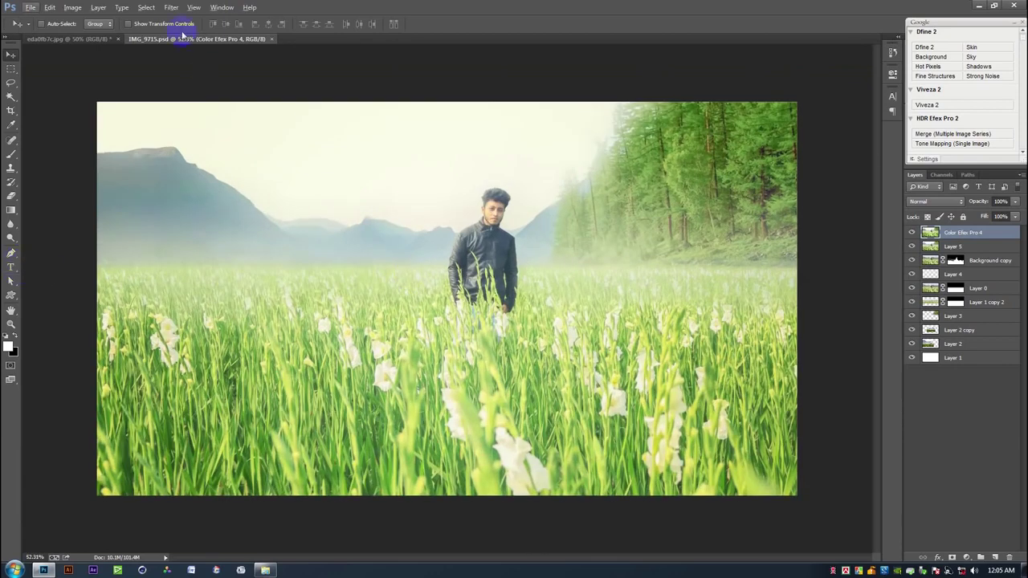
click(171, 7)
Draw a Camera Raw graduated filter up from the foreground grass and reduce its clarity
click(195, 69)
click(331, 42)
drag(439, 348, 440, 188)
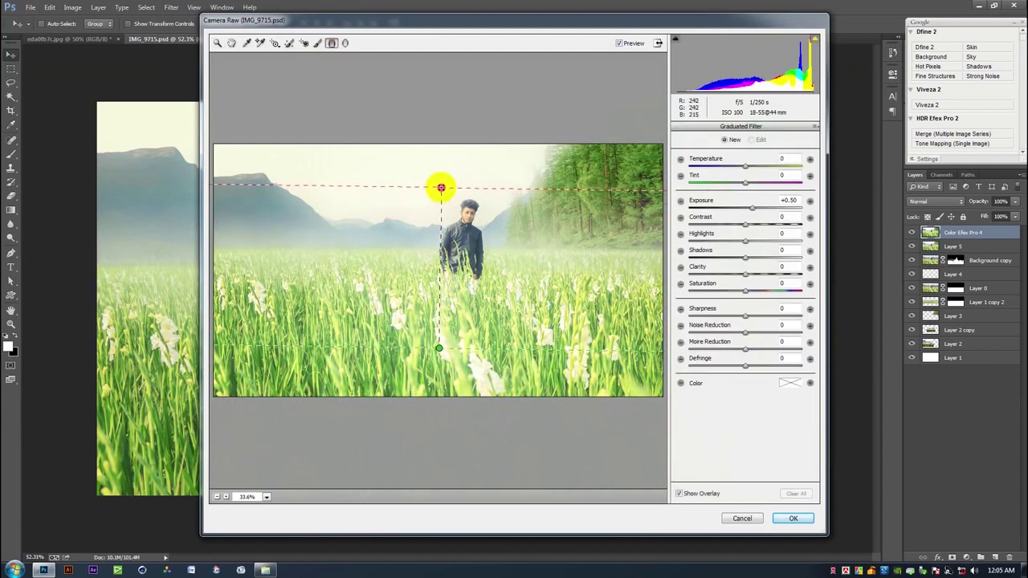
drag(749, 208, 742, 210)
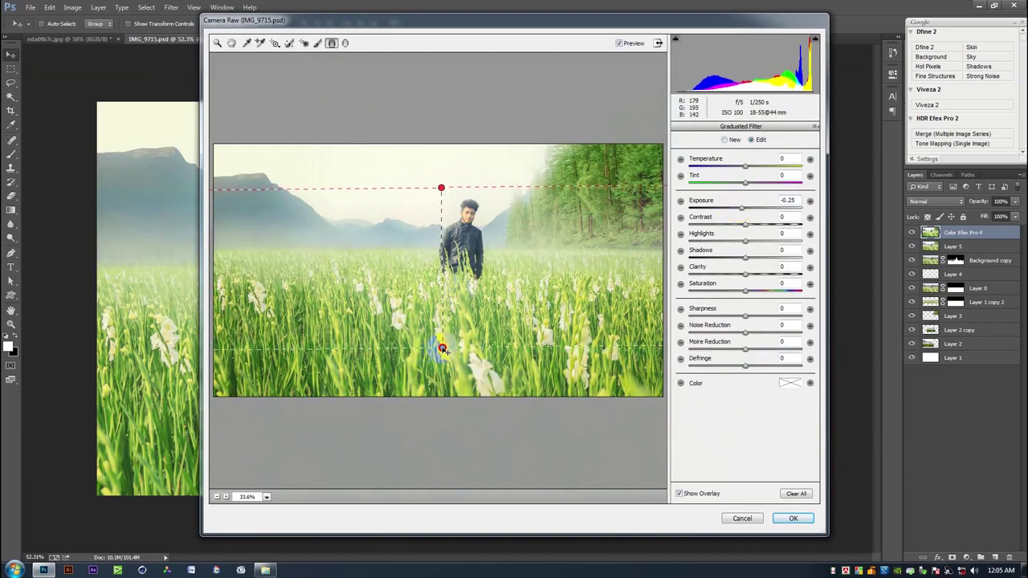
mouse_move(745, 275)
mouse_down()
mouse_move(701, 276)
mouse_move(711, 274)
mouse_up()
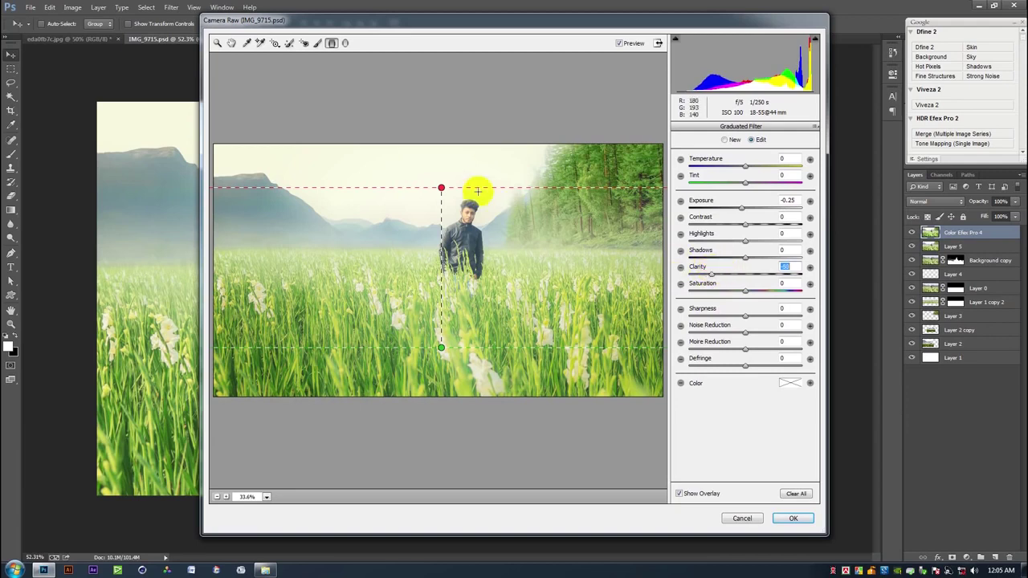
drag(440, 188, 441, 288)
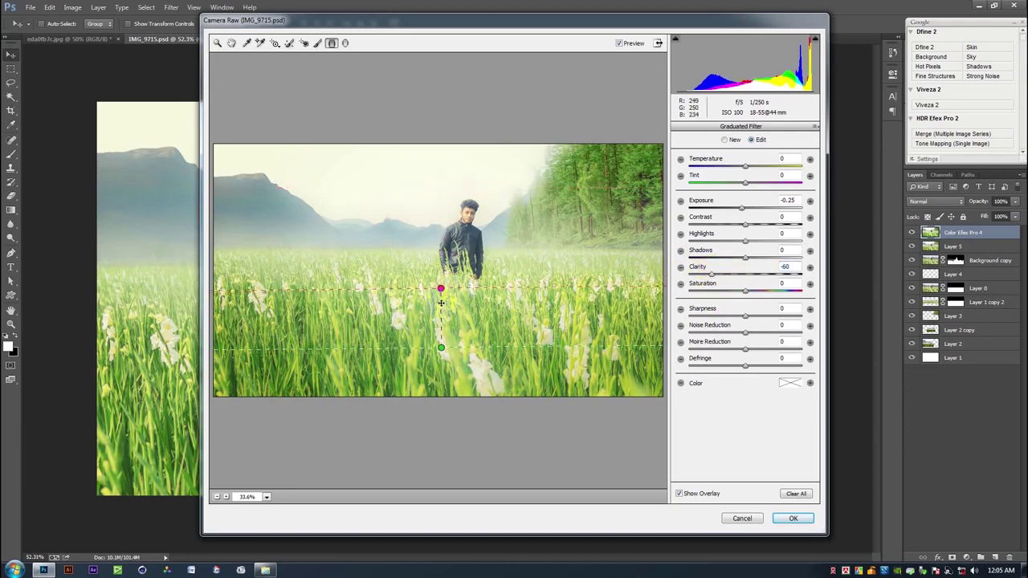
drag(442, 350, 443, 367)
drag(440, 289, 441, 312)
Drop the gradient's sharpness to -90, ease clarity to -32 and adjust saturation
click(734, 318)
drag(734, 318, 695, 317)
drag(441, 313, 446, 273)
drag(444, 371, 446, 395)
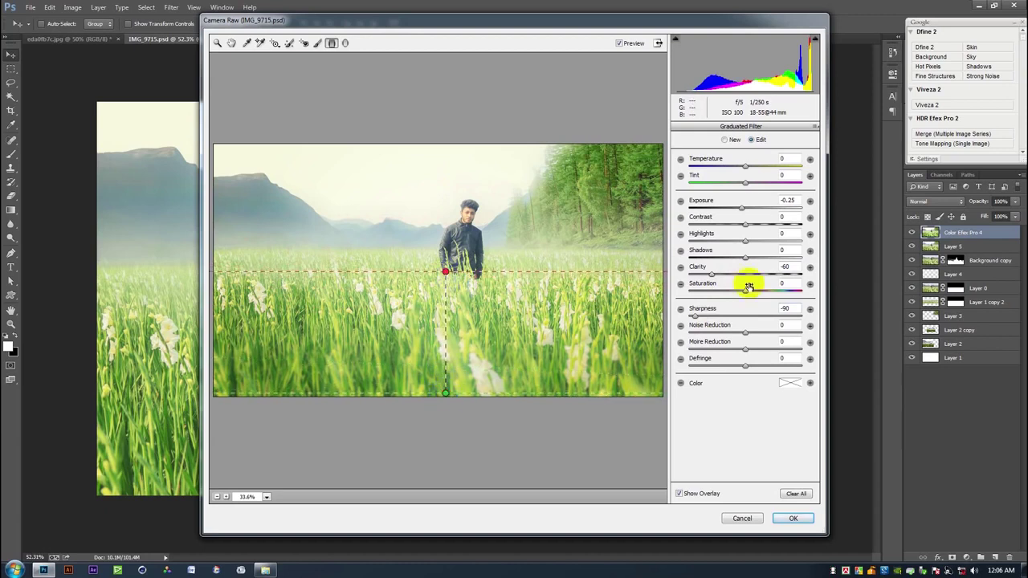
drag(726, 277, 733, 277)
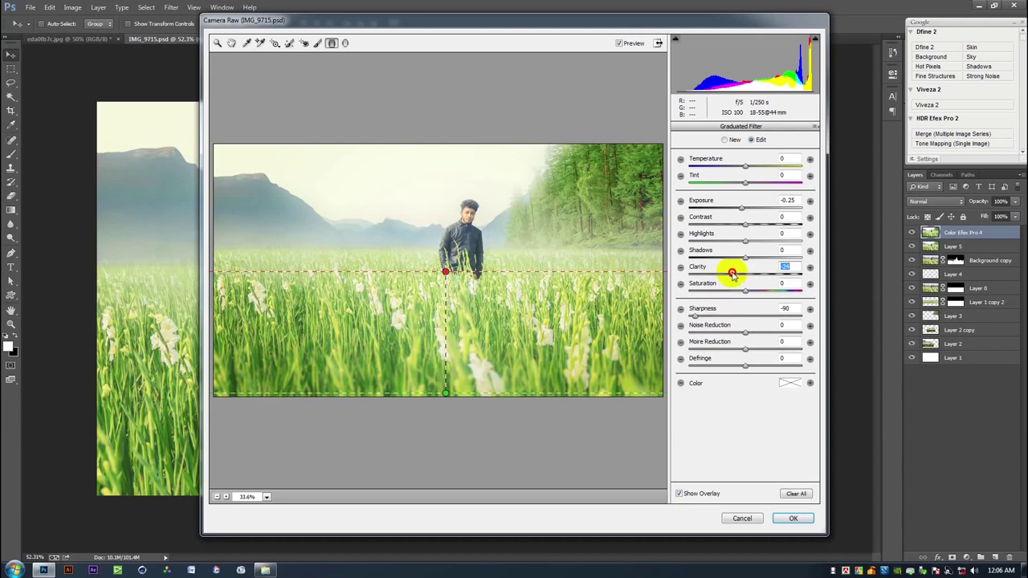
mouse_move(738, 291)
mouse_down()
mouse_move(723, 289)
mouse_move(745, 291)
mouse_up()
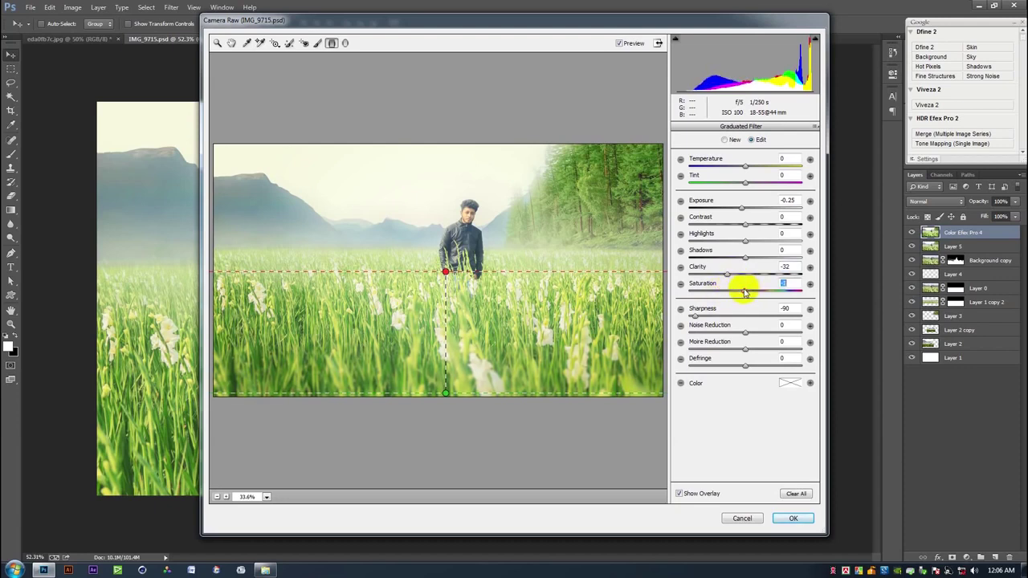
text(0)
Set exposure +0.15 and contrast -38, and stretch the gradient higher into the field
drag(447, 271, 444, 218)
drag(744, 209, 748, 209)
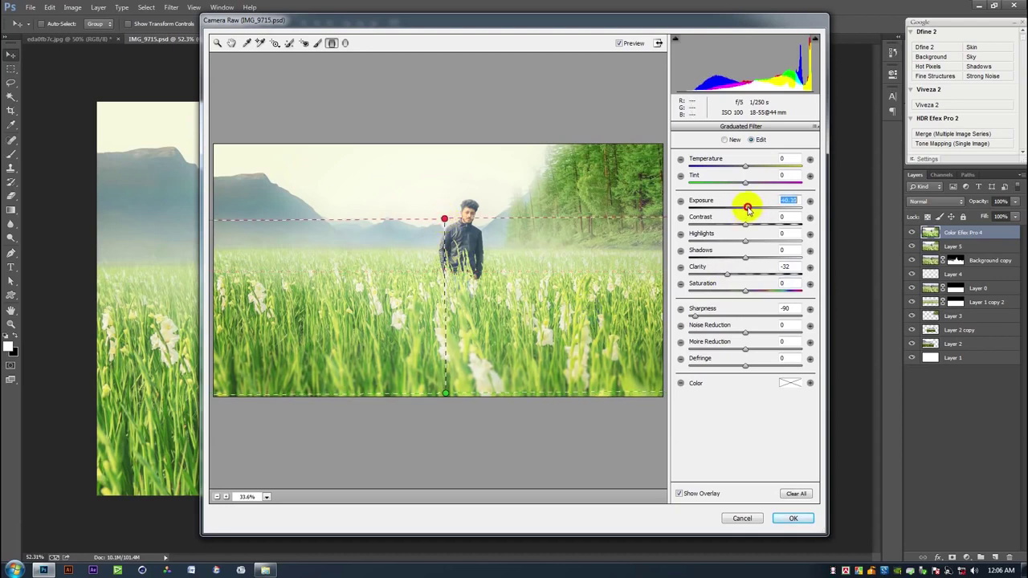
click(747, 334)
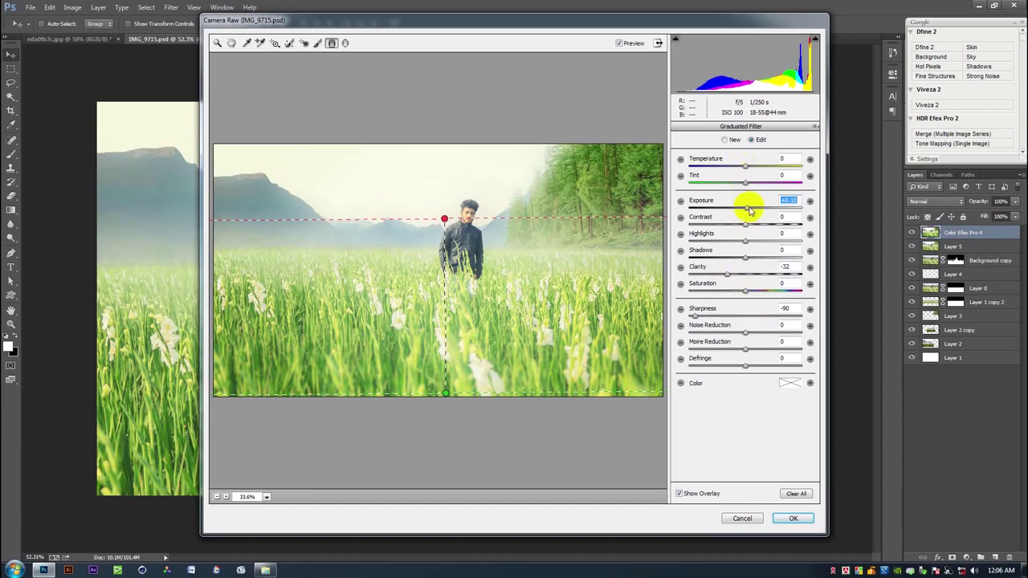
drag(746, 223, 718, 227)
drag(446, 393, 446, 445)
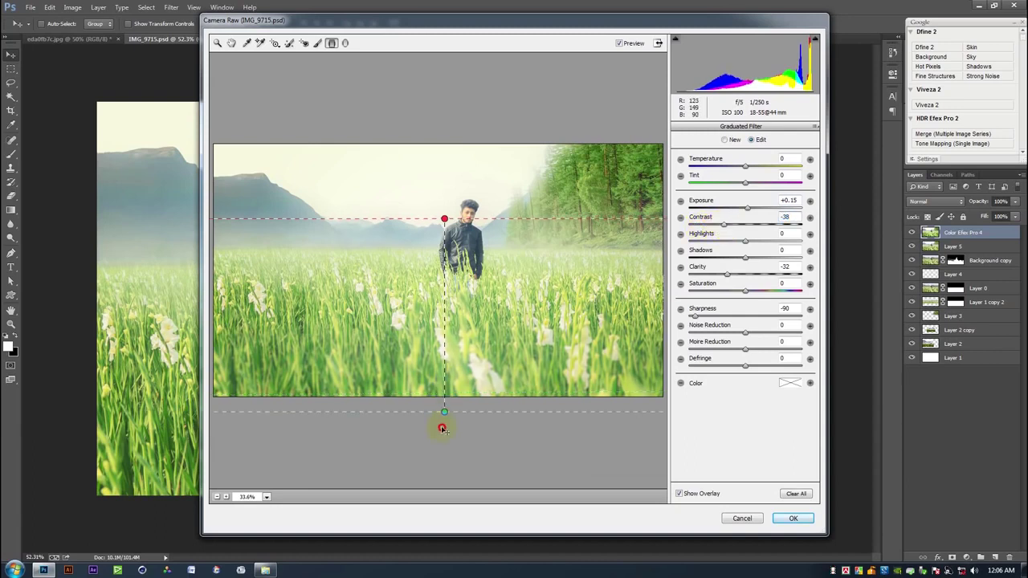
click(791, 518)
click(217, 42)
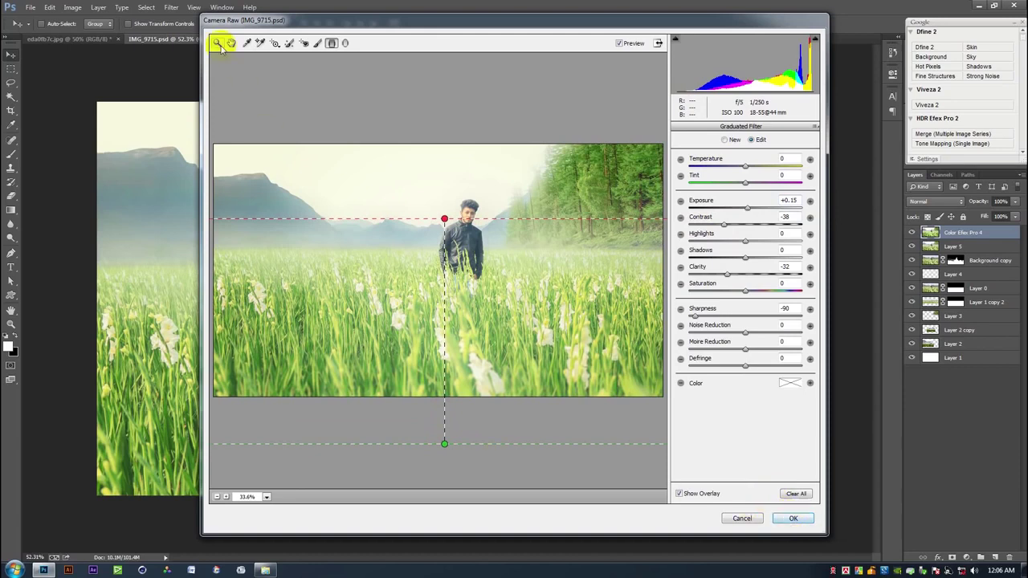
click(703, 128)
Adjust sharpening, then shift the Reds hue to -13 and Yellows hue to +1
drag(704, 172, 697, 173)
click(716, 128)
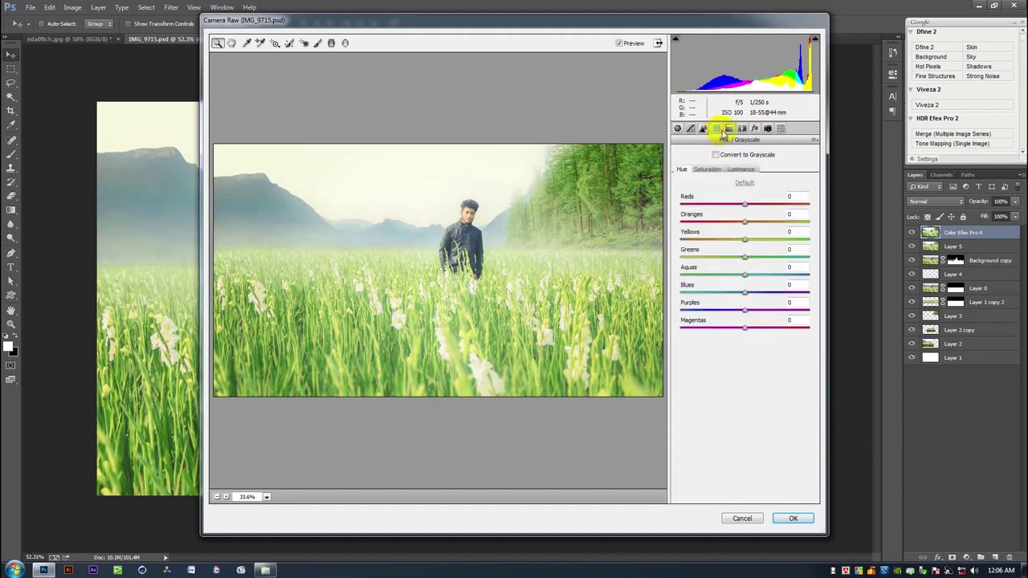
drag(745, 205, 736, 204)
mouse_move(745, 240)
mouse_down()
mouse_move(754, 241)
mouse_move(718, 241)
mouse_move(746, 241)
mouse_move(730, 276)
mouse_move(739, 276)
mouse_up()
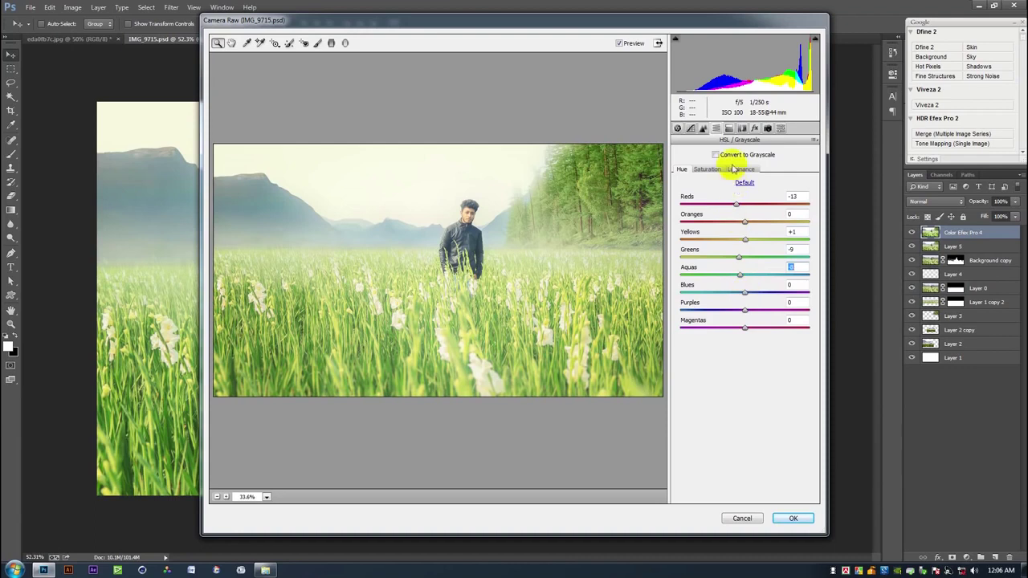
Lower vibrance, add a light post-crop corner vignette, and apply the Camera Raw grade
click(703, 129)
click(677, 128)
mouse_move(746, 357)
mouse_down()
mouse_move(727, 356)
mouse_move(738, 352)
mouse_up()
click(767, 128)
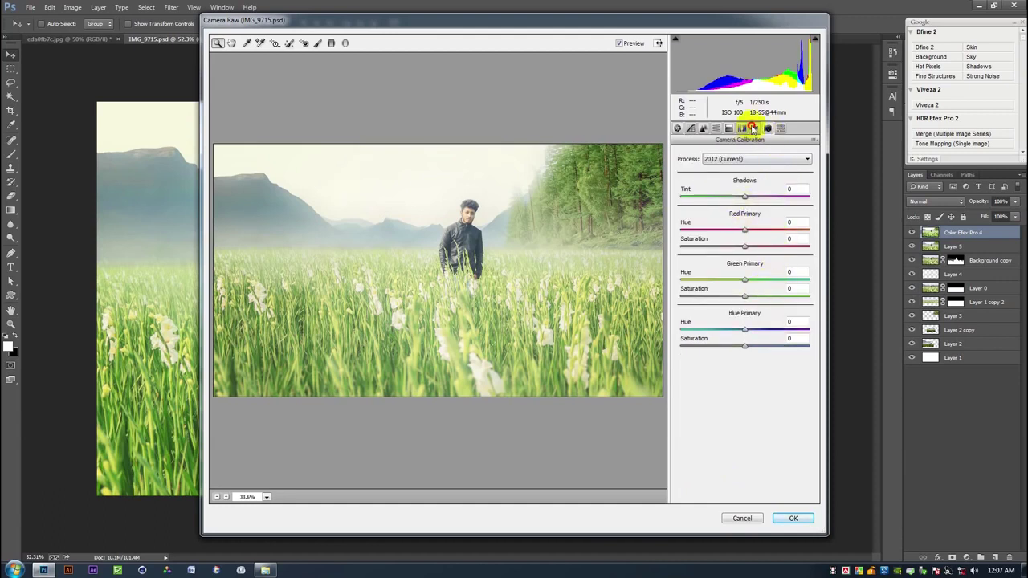
click(753, 129)
drag(744, 267, 734, 269)
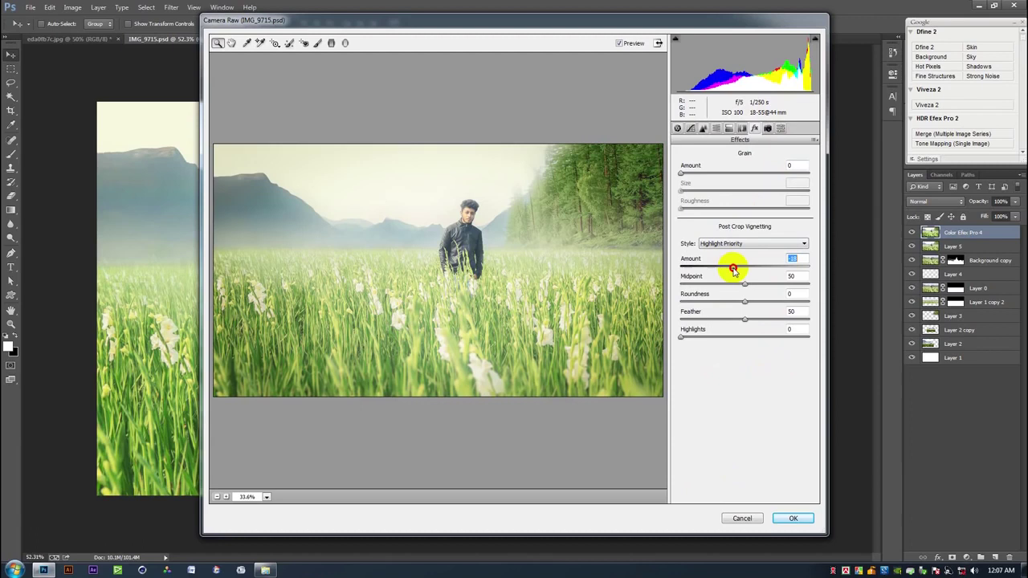
drag(739, 264, 737, 270)
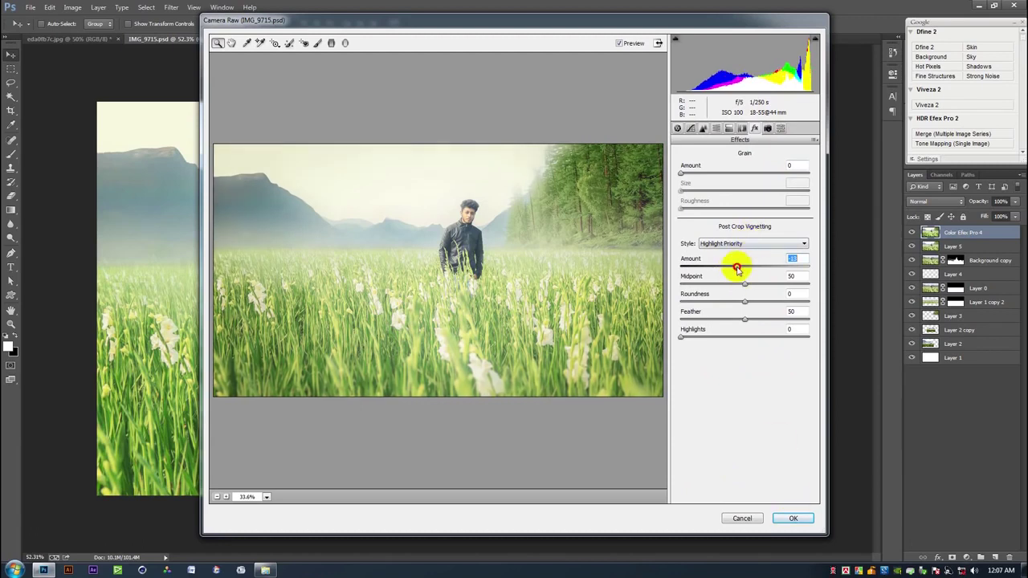
click(793, 518)
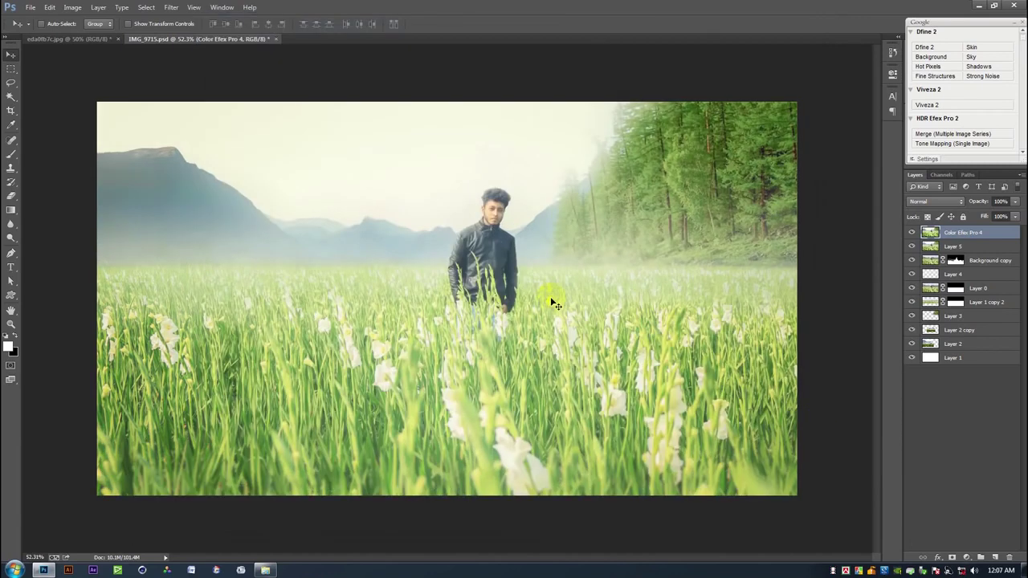
Save IMG_9715.psd with Ctrl+S
key(ctrl+s)
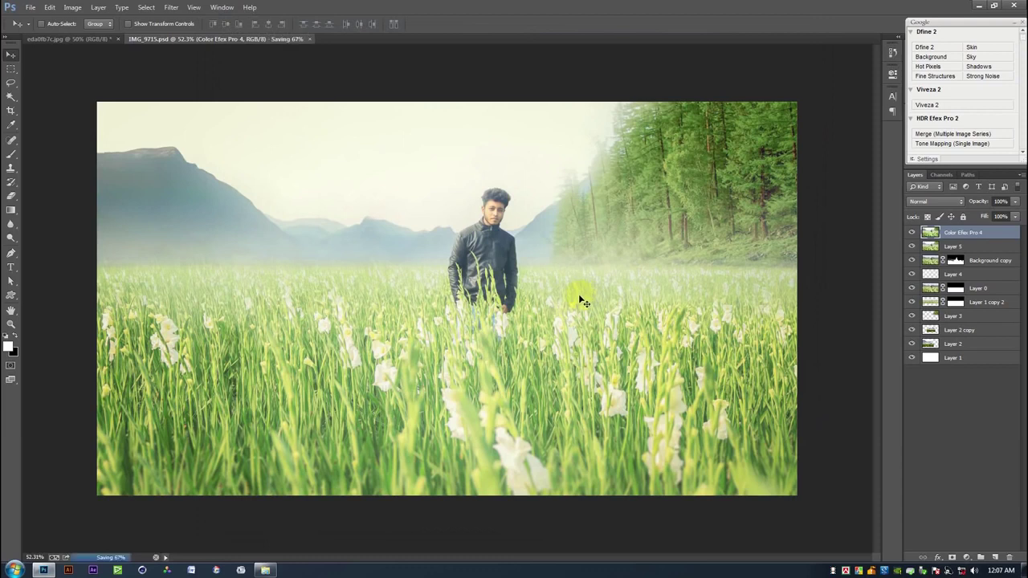